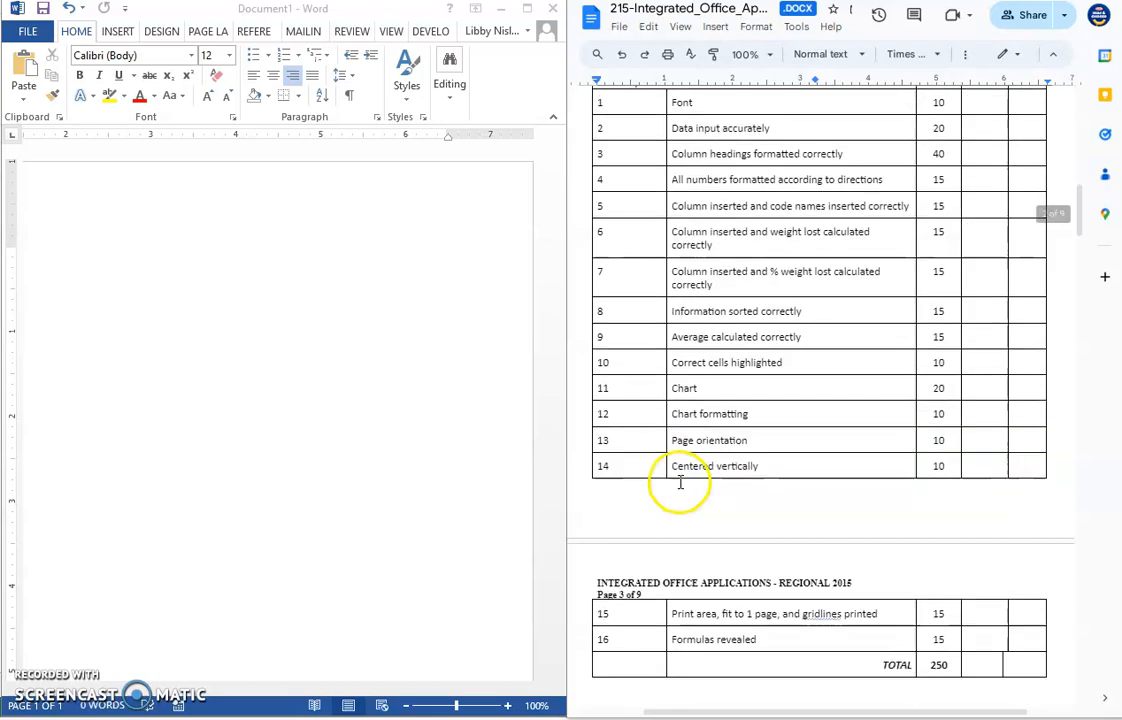
# - Consult the Job 1 letterhead instructions and apply the No Spacing style to the blank document
pyautogui.scroll(-18, 680, 484)
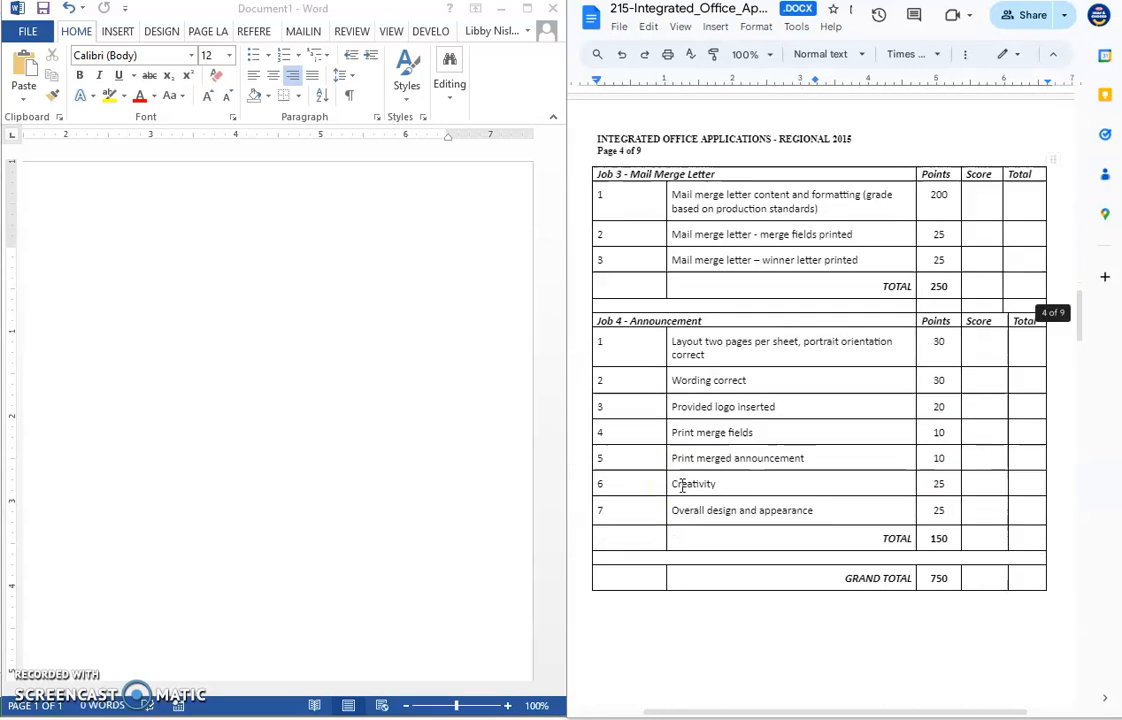
pyautogui.scroll(-3, 680, 482)
pyautogui.scroll(1, 680, 486)
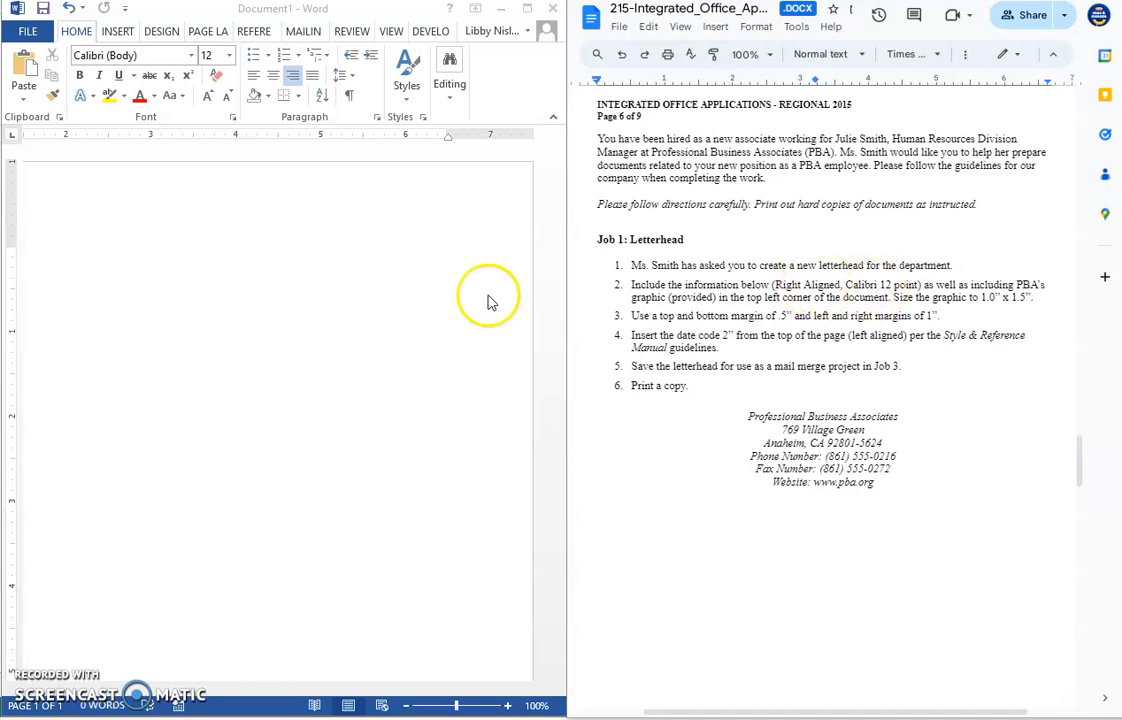
pyautogui.click(275, 16)
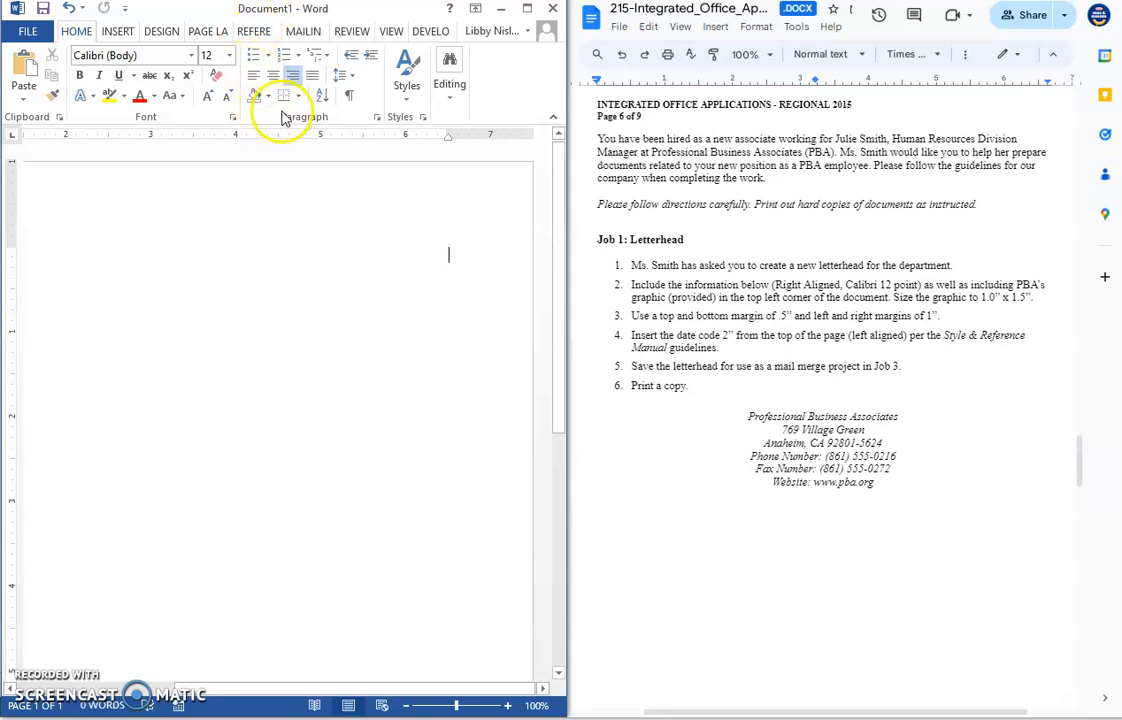
pyautogui.click(527, 8)
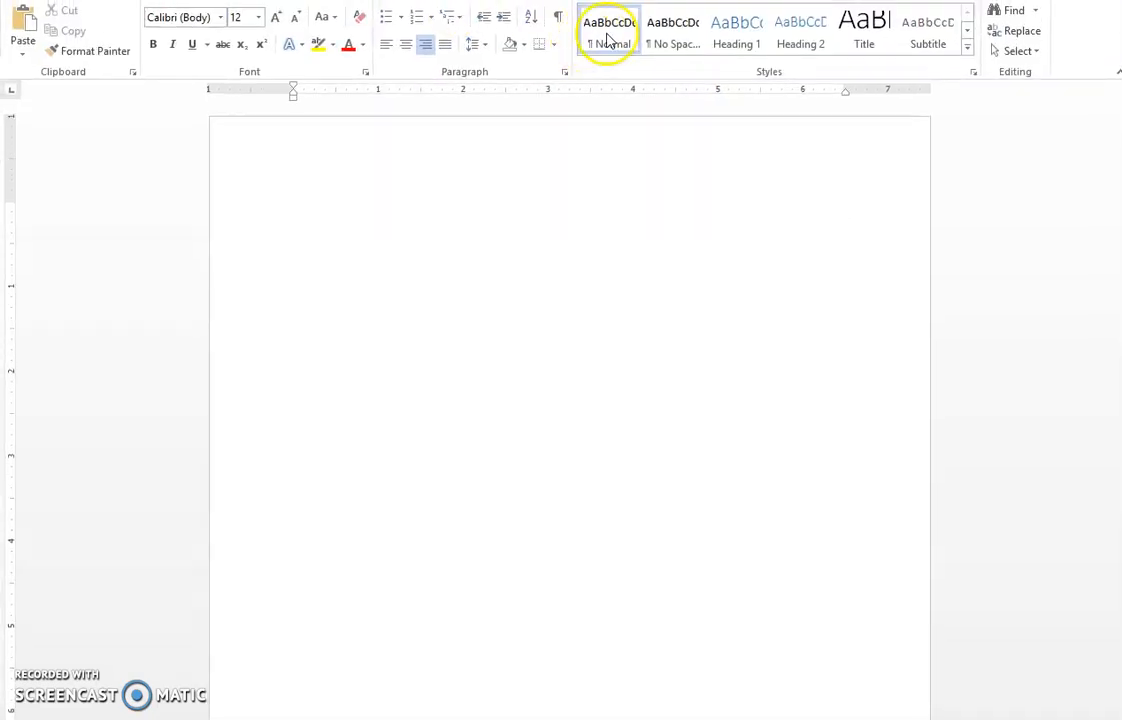
pyautogui.click(678, 47)
pyautogui.click(668, 42)
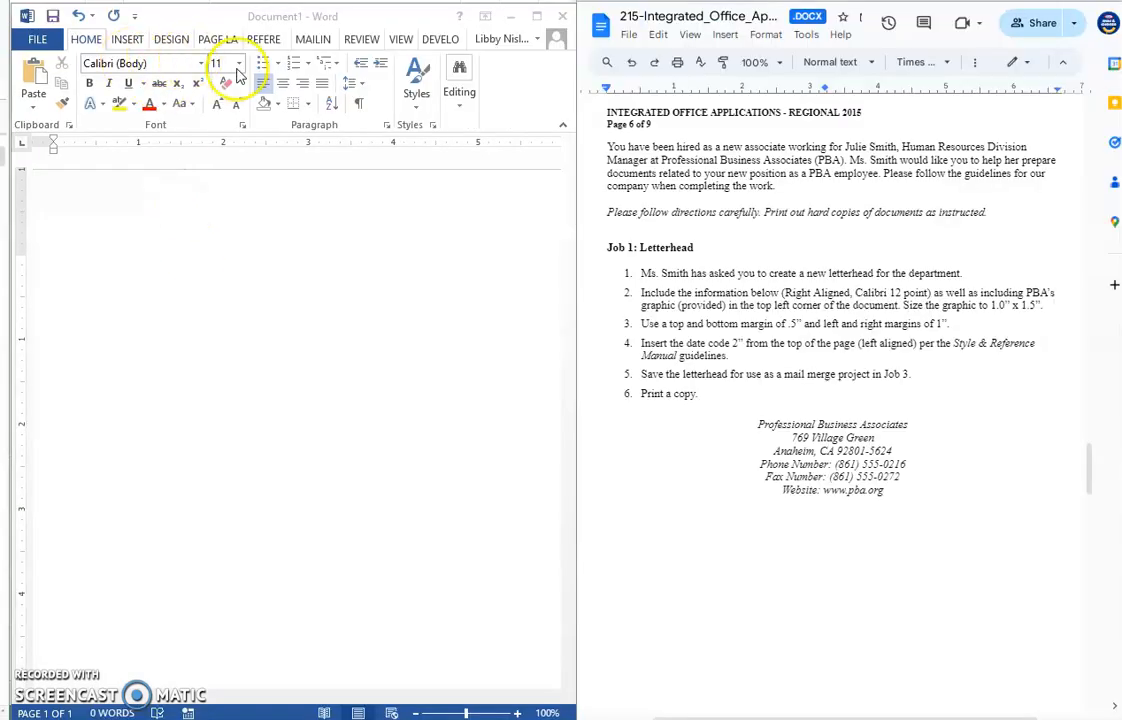
pyautogui.click(240, 66)
pyautogui.click(221, 150)
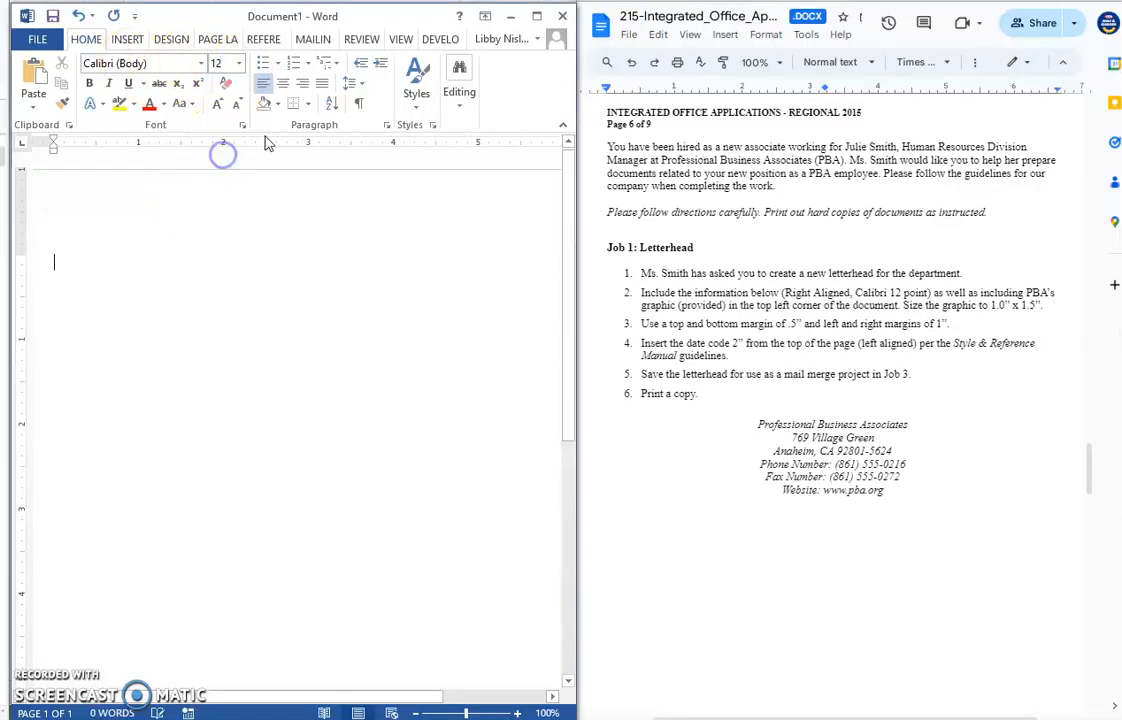
pyautogui.click(303, 85)
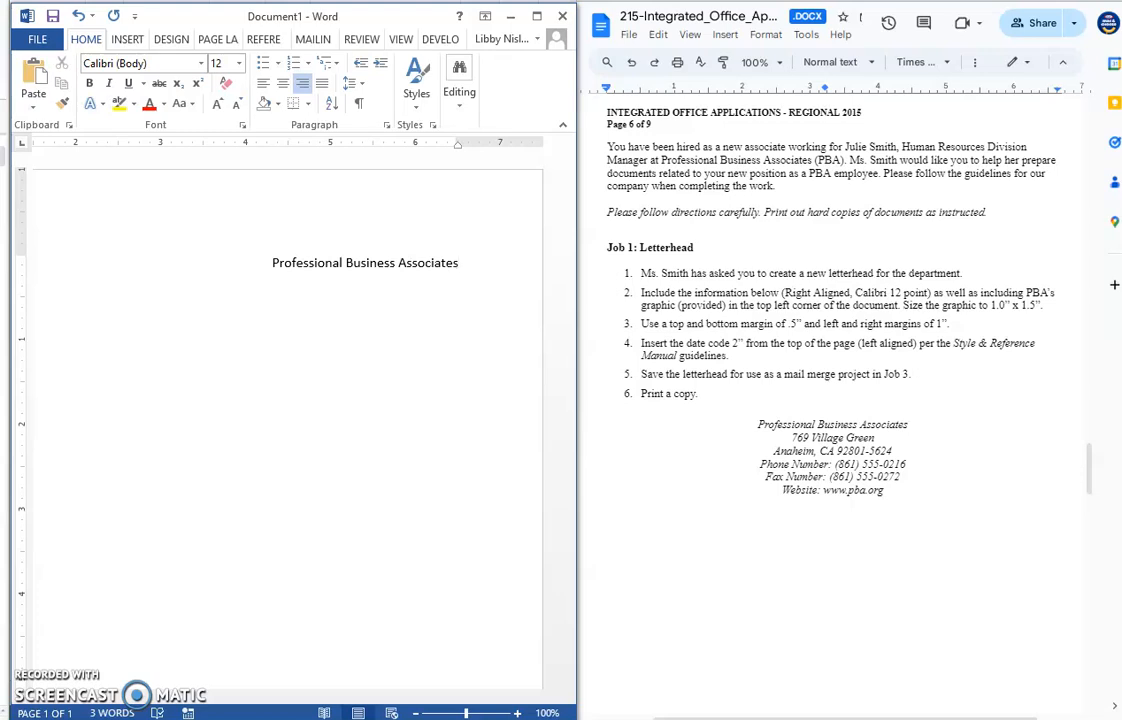
pyautogui.write('769 Village Green Anaheim, CA 92801-5624 Phone Number: (861) 555-0216 Fax Number: (861) 555-0272 Website: www.pba.org')
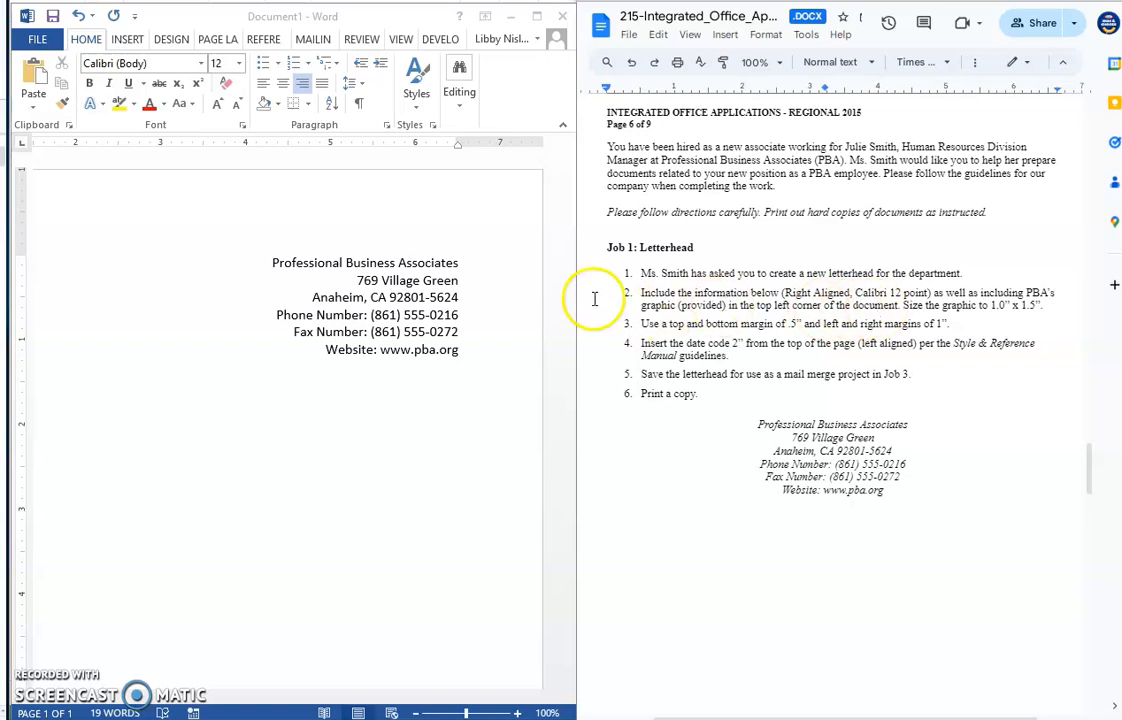
# - Insert the B&W logo picture from the Downloads folder after the website line
pyautogui.click(150, 274)
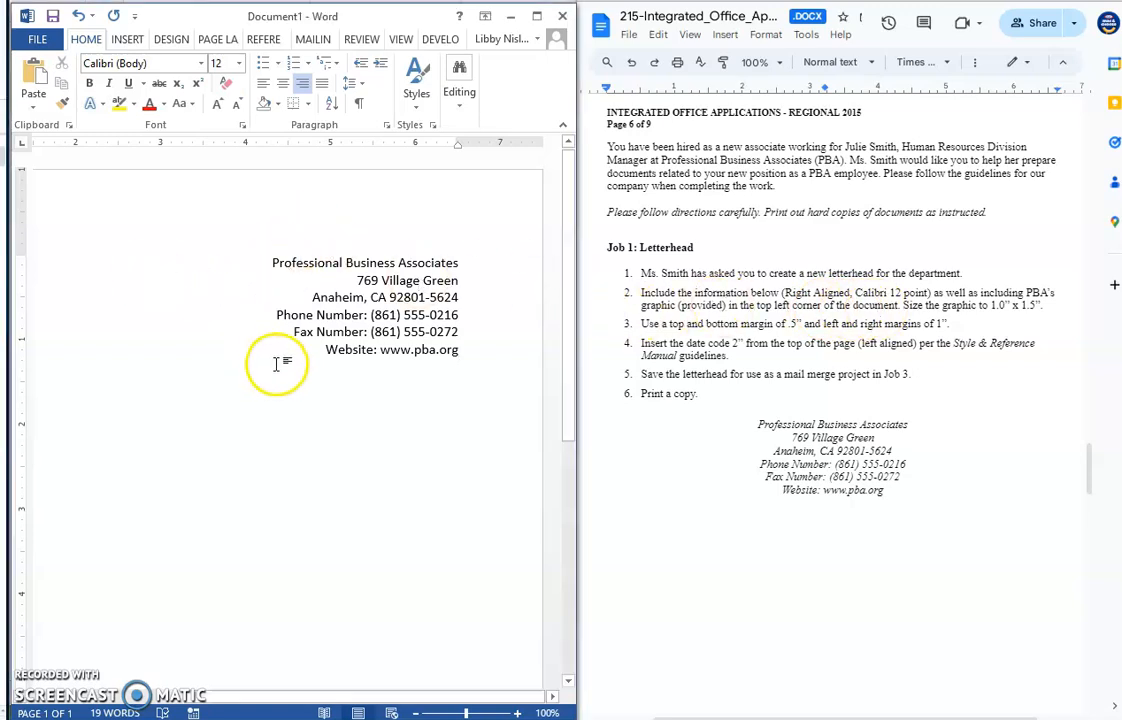
pyautogui.click(134, 42)
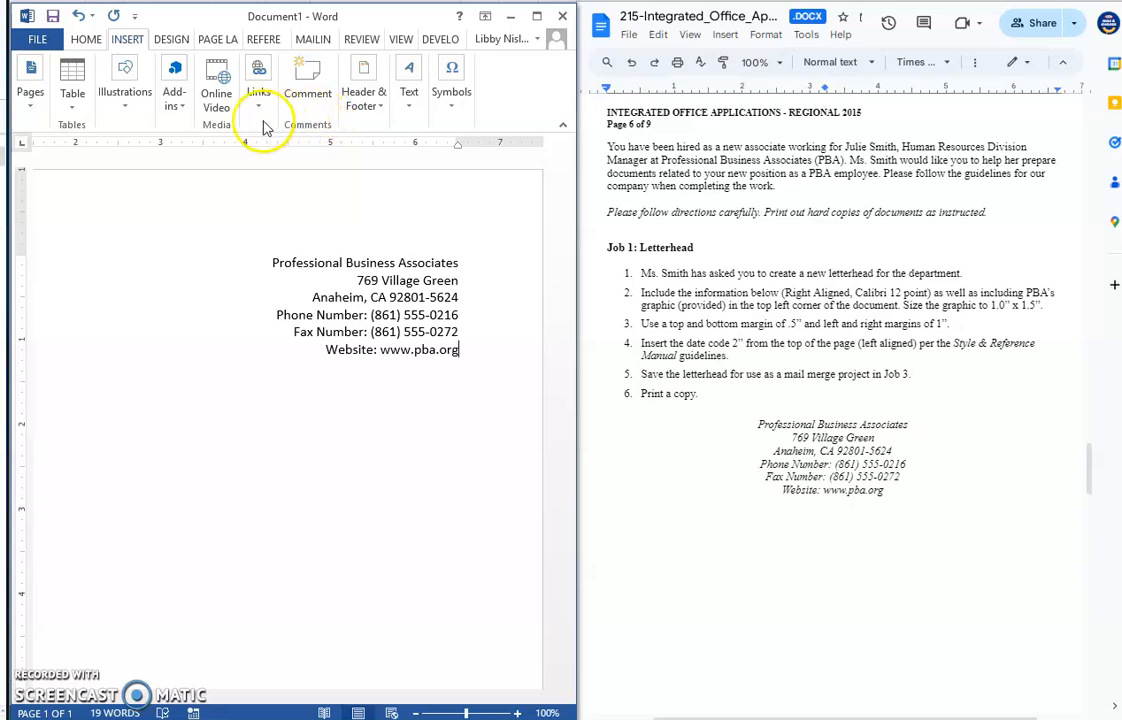
pyautogui.click(127, 100)
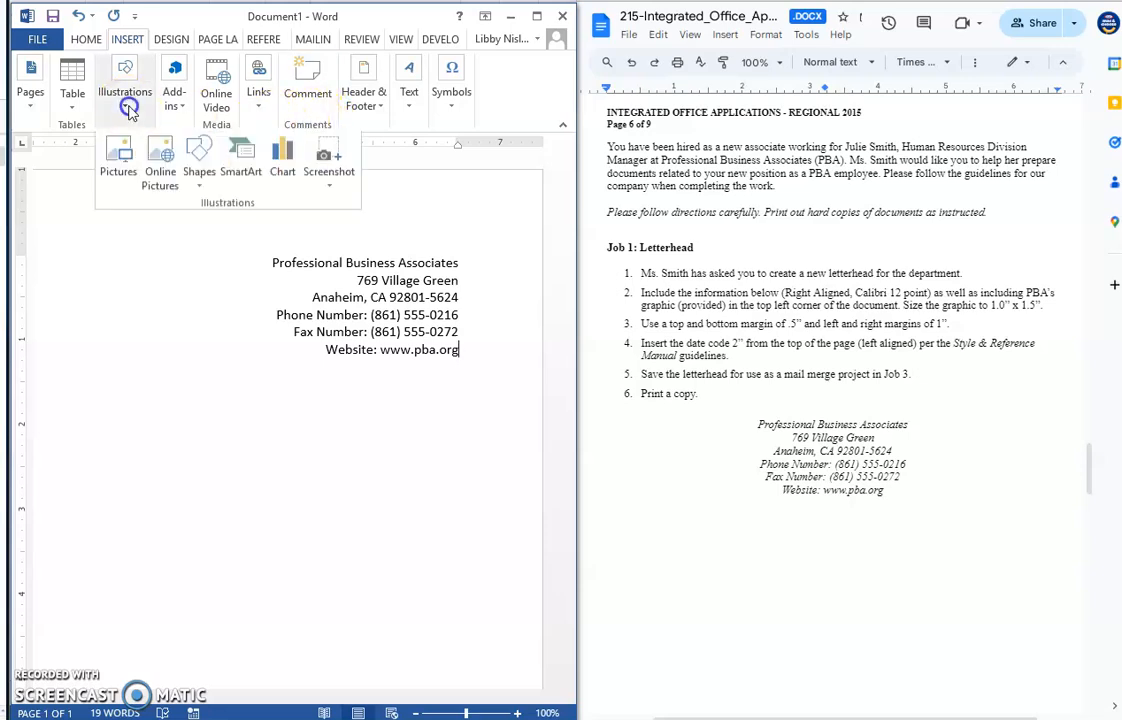
pyautogui.click(116, 175)
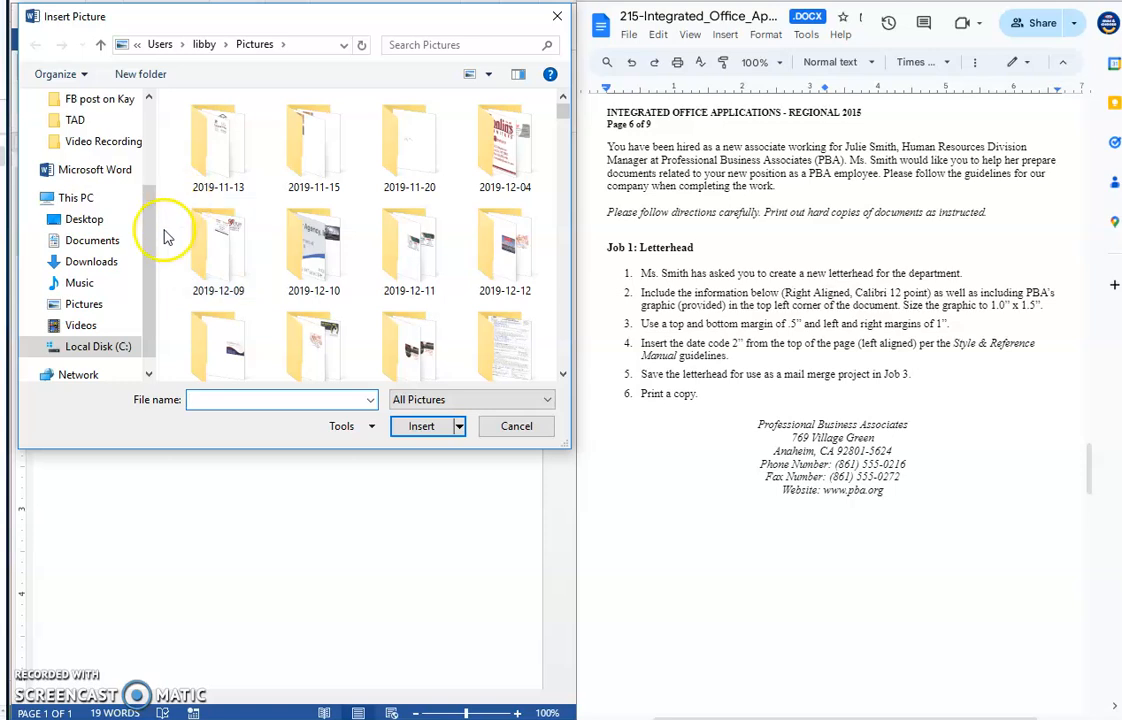
pyautogui.click(90, 262)
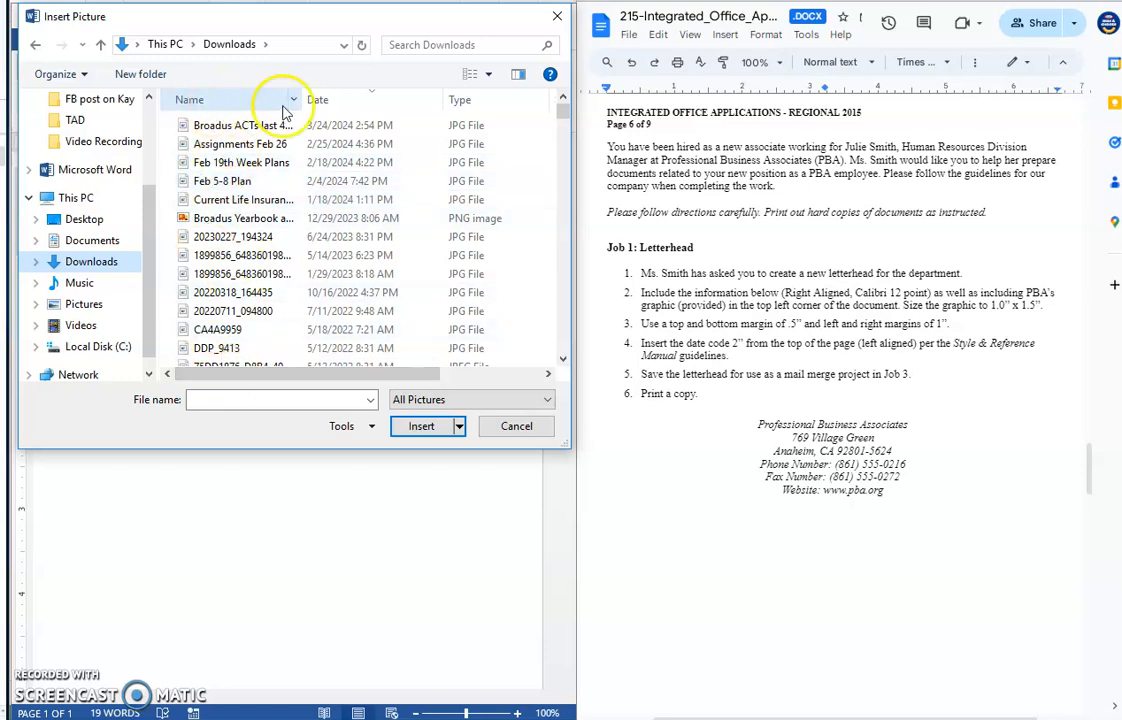
pyautogui.click(350, 105)
pyautogui.click(350, 104)
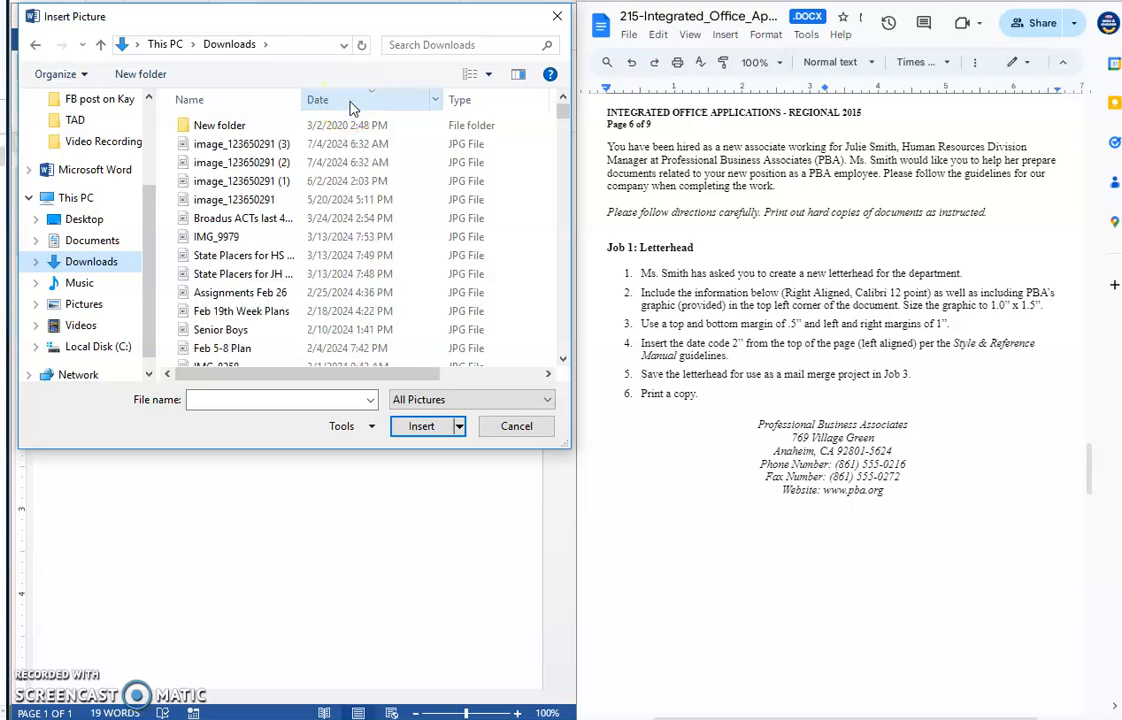
pyautogui.click(350, 104)
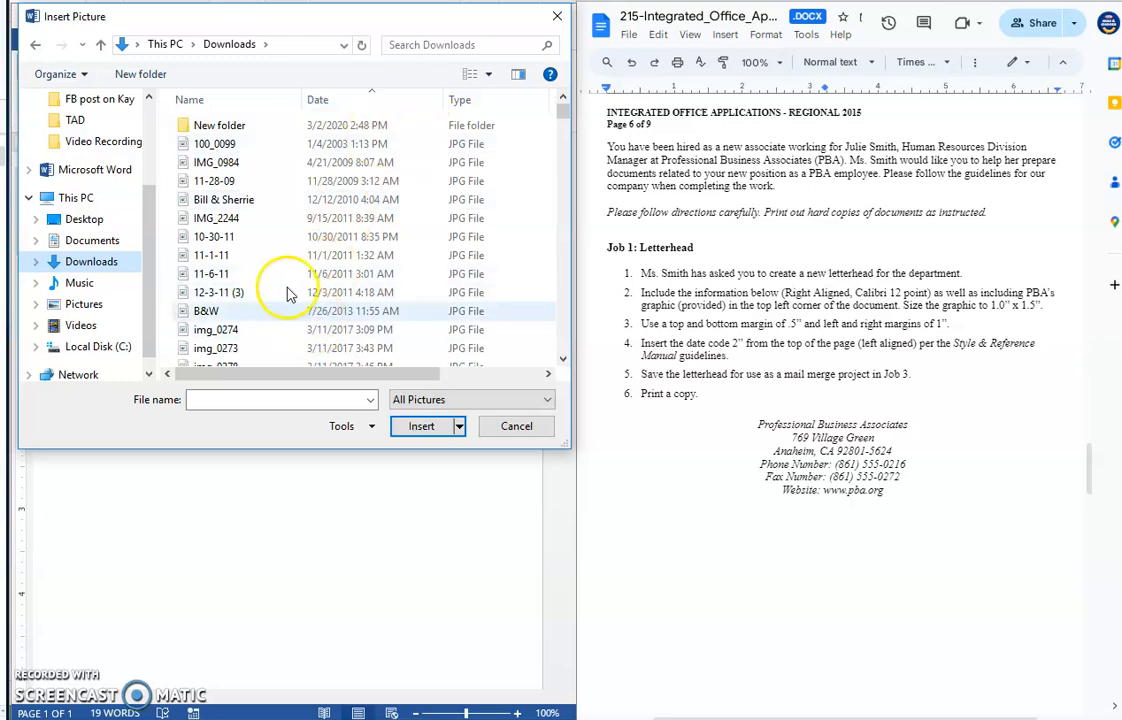
pyautogui.click(229, 314)
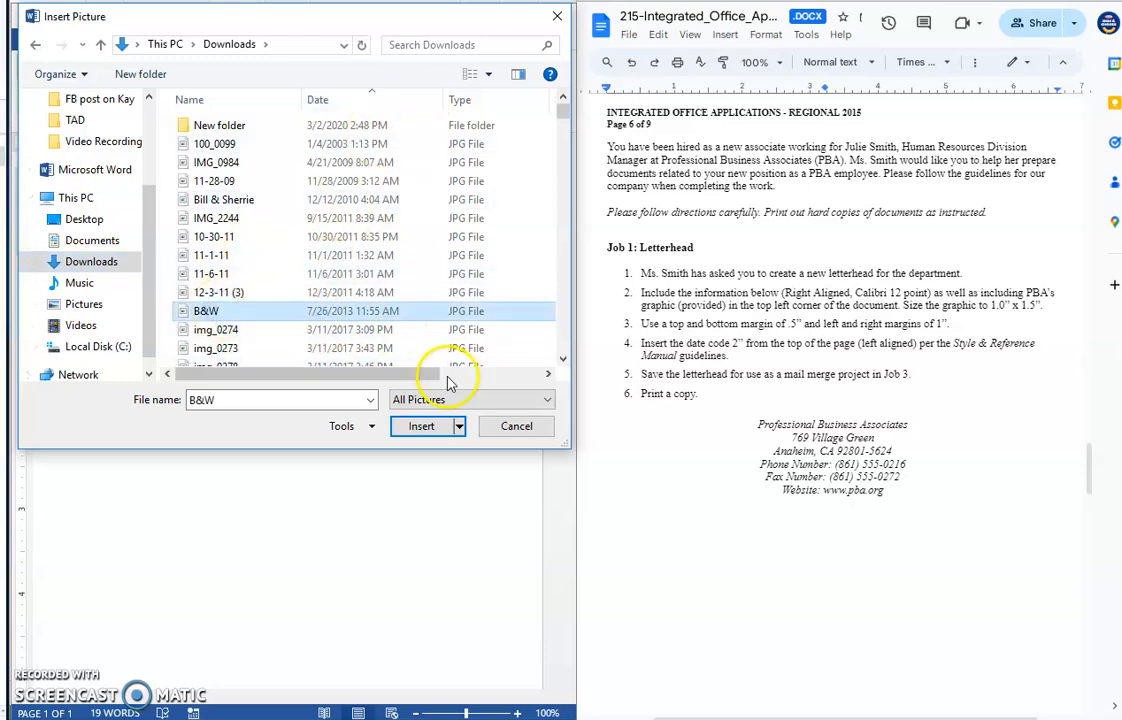
pyautogui.click(425, 426)
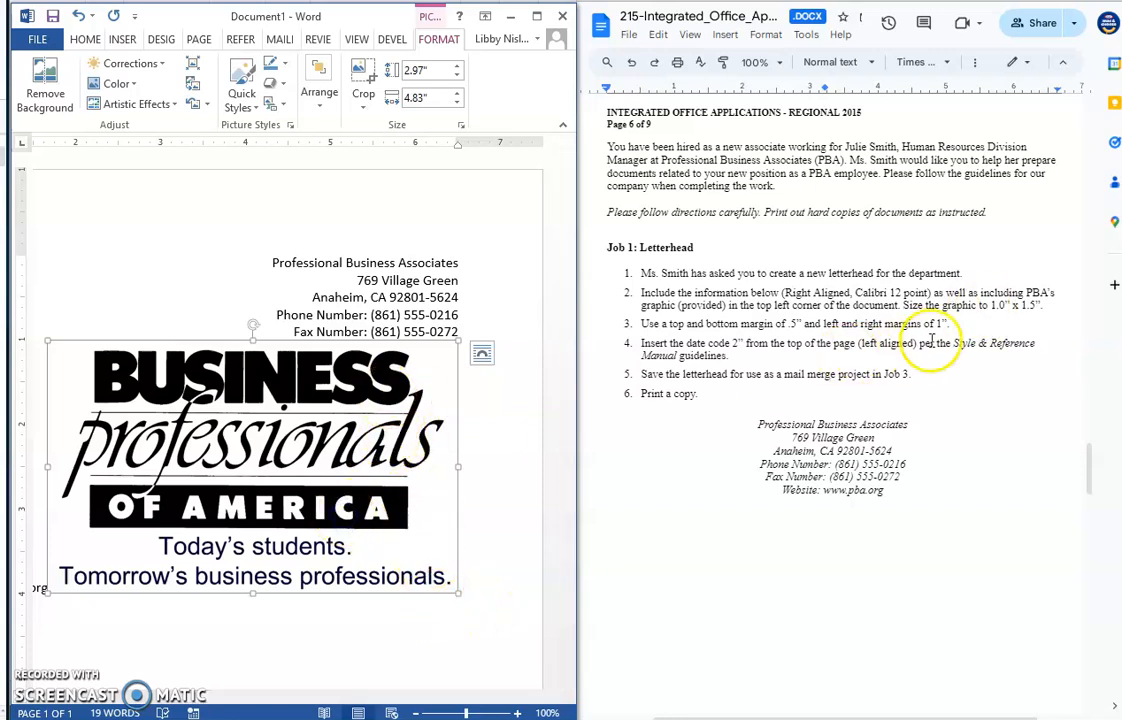
# - Set the logo's height to 1"
pyautogui.click(1004, 314)
pyautogui.click(418, 70)
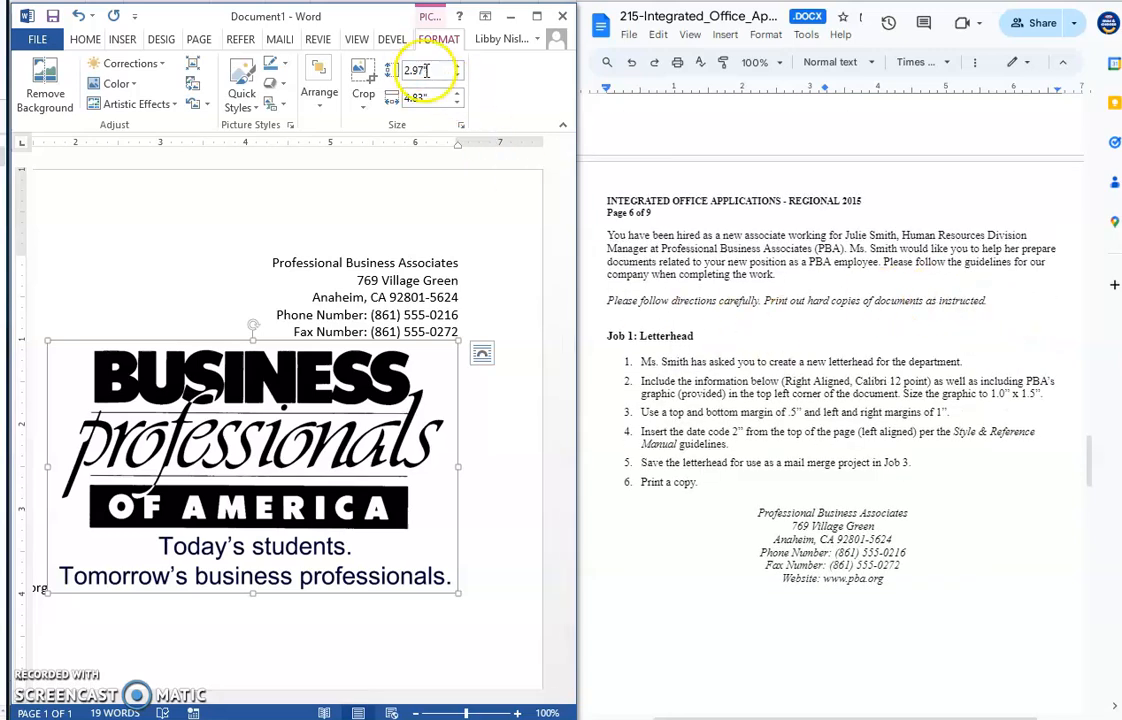
pyautogui.write('1')
pyautogui.press('Return')
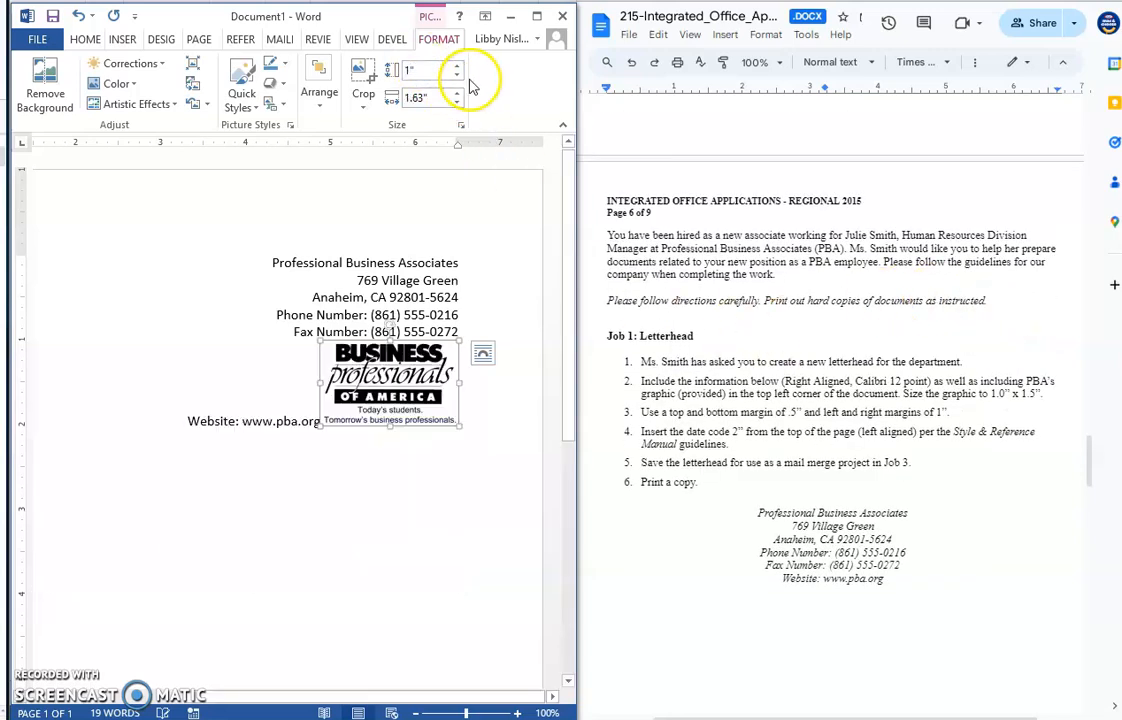
# - Unlock the logo's aspect ratio and size it to exactly 1" high by 1.5" wide
pyautogui.click(420, 97)
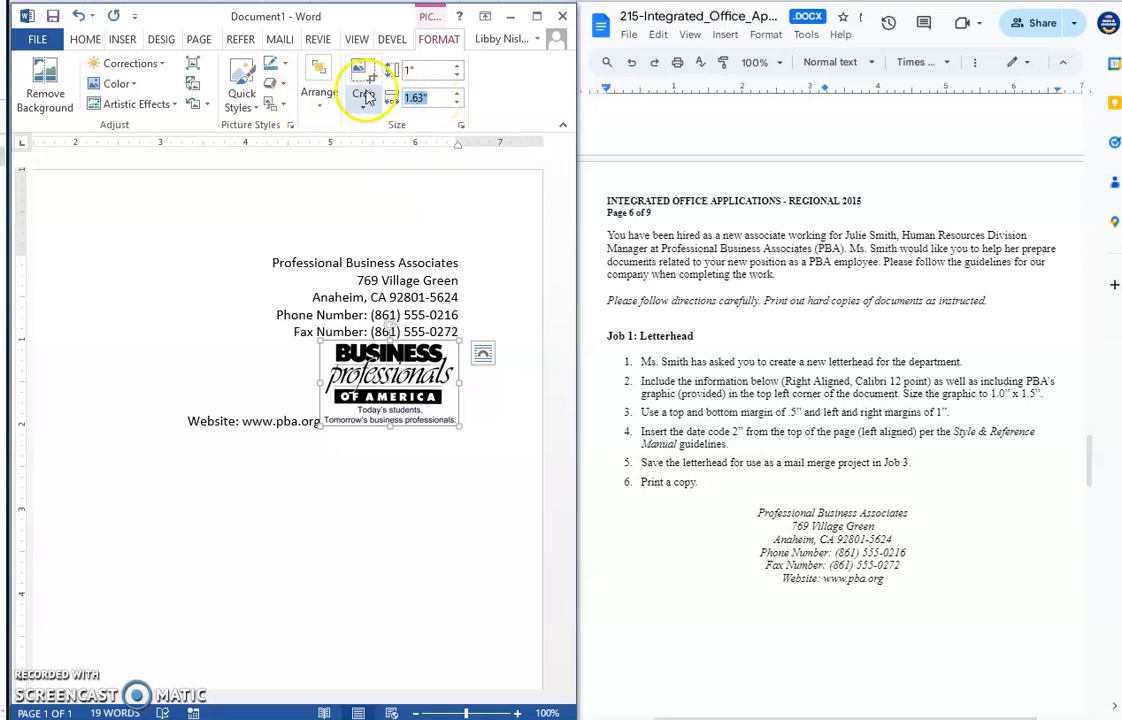
pyautogui.click(459, 127)
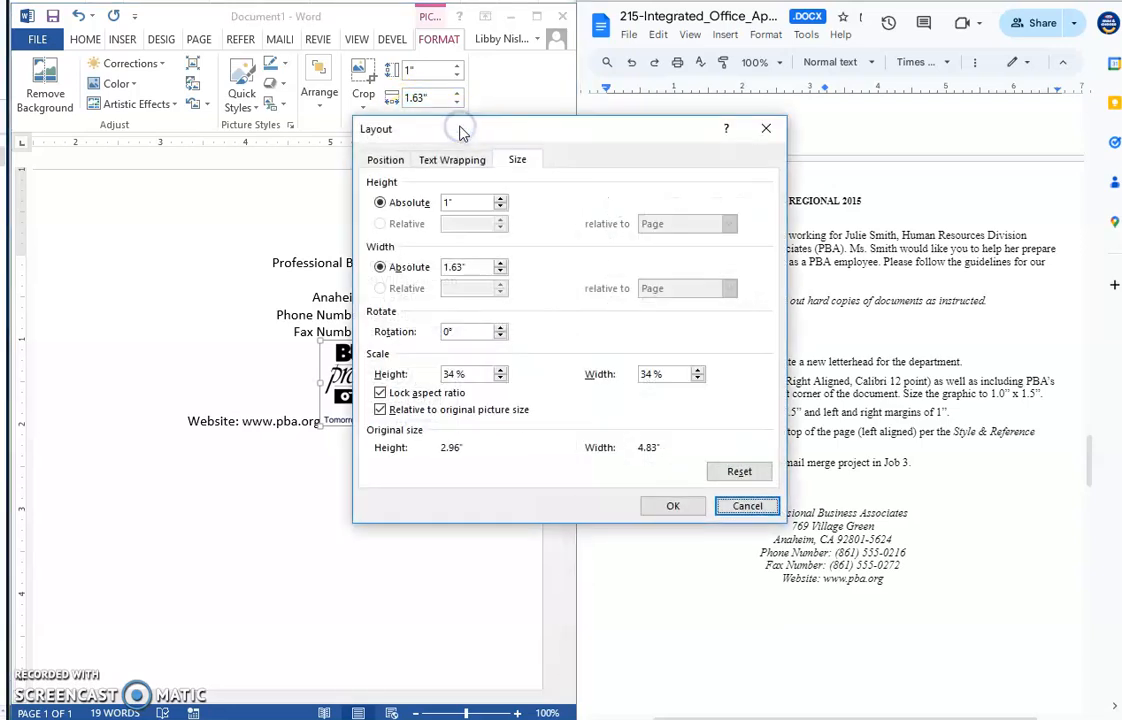
pyautogui.click(458, 267)
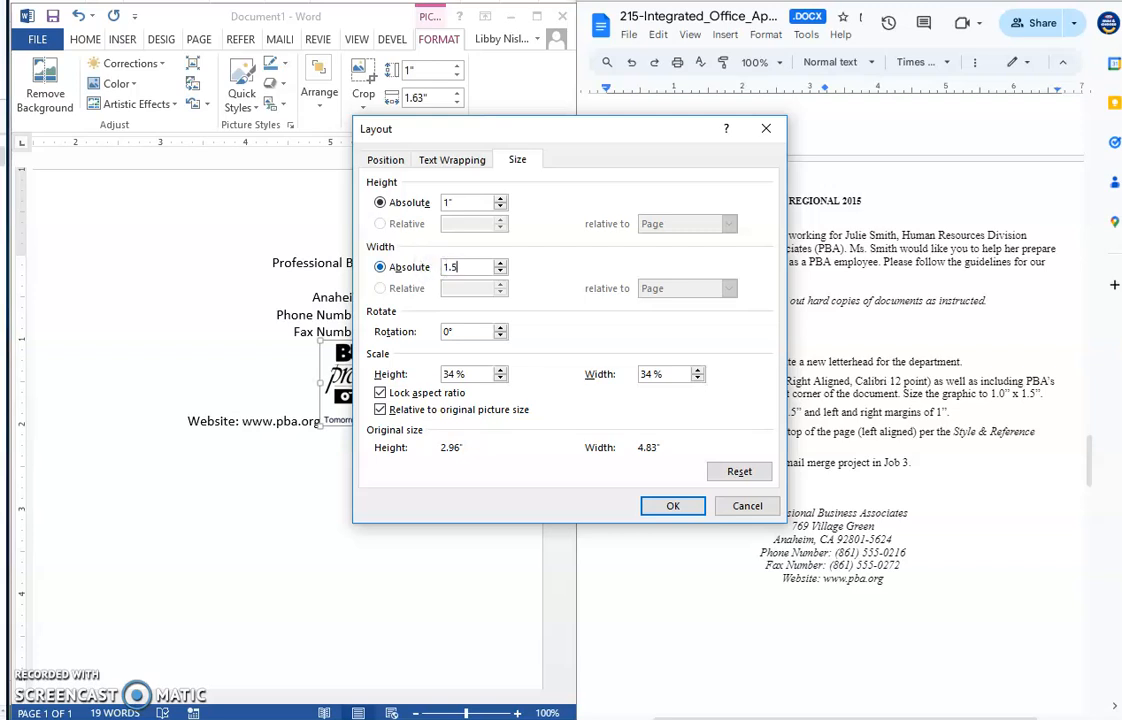
pyautogui.click(395, 396)
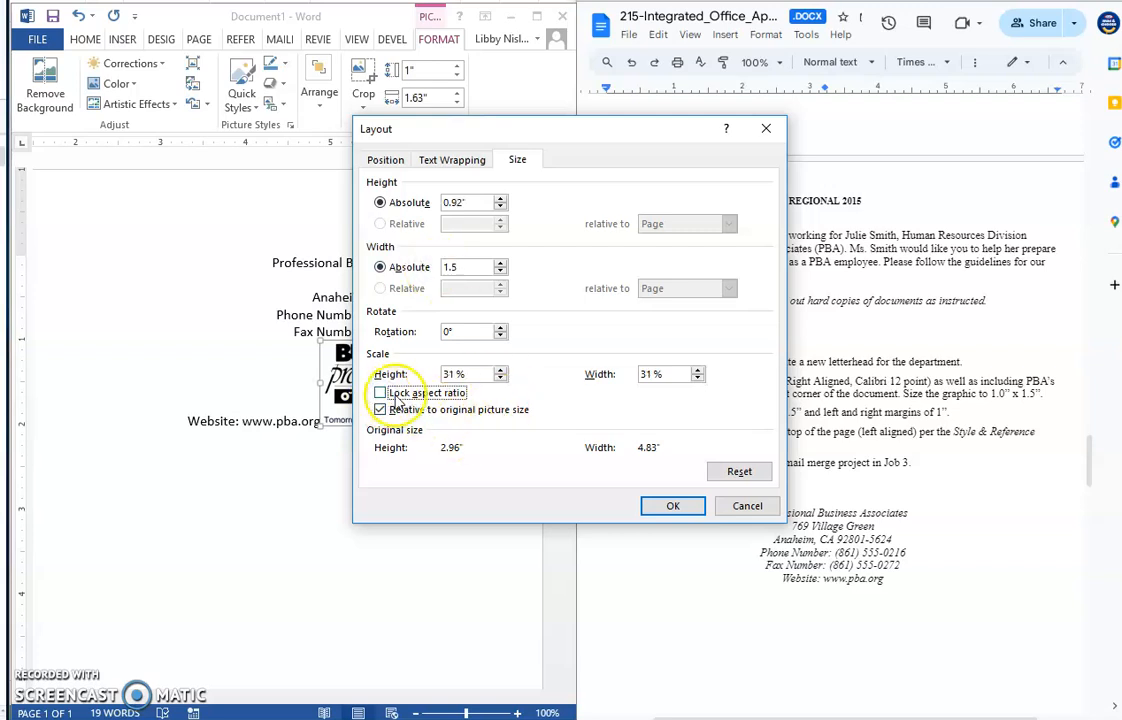
pyautogui.click(467, 202)
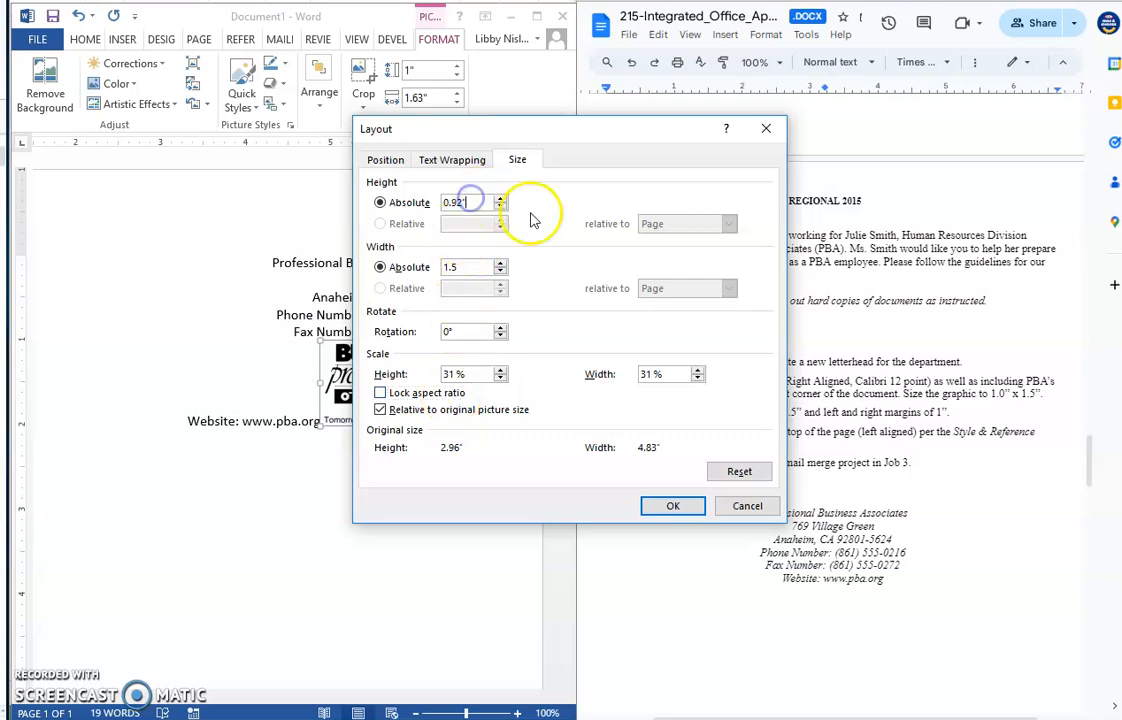
pyautogui.press('Return')
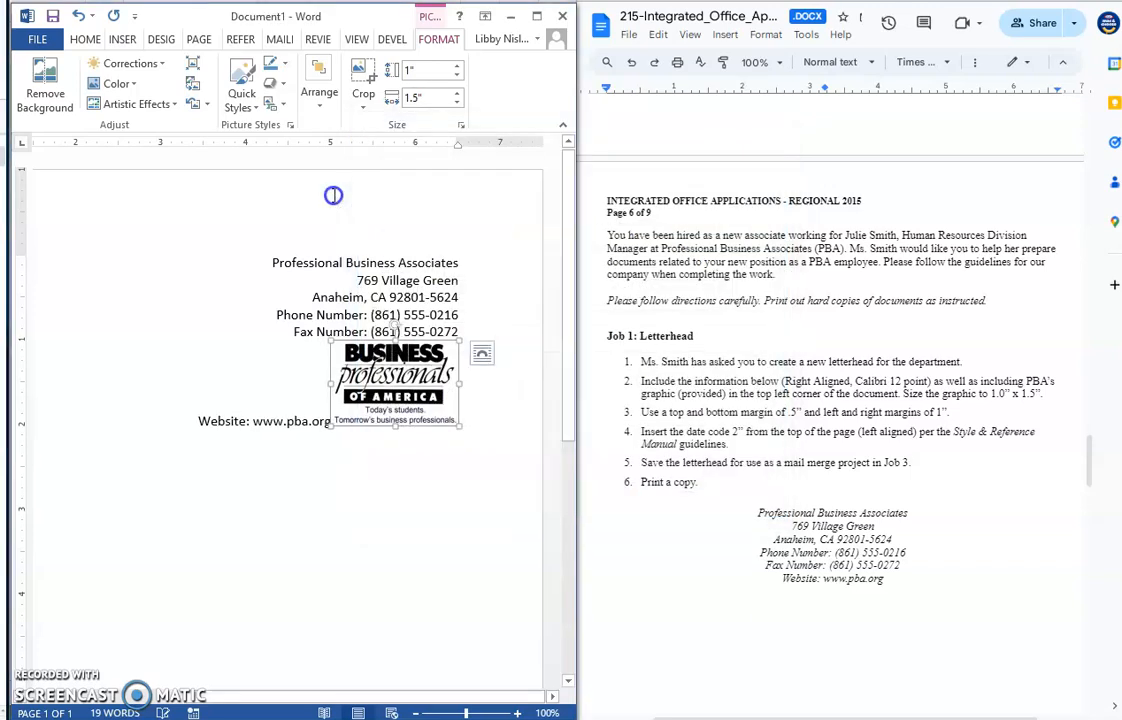
# - Set the logo's text wrapping to In Front of Text and move it to the page's top-left corner, beside the letterhead text
pyautogui.click(482, 355)
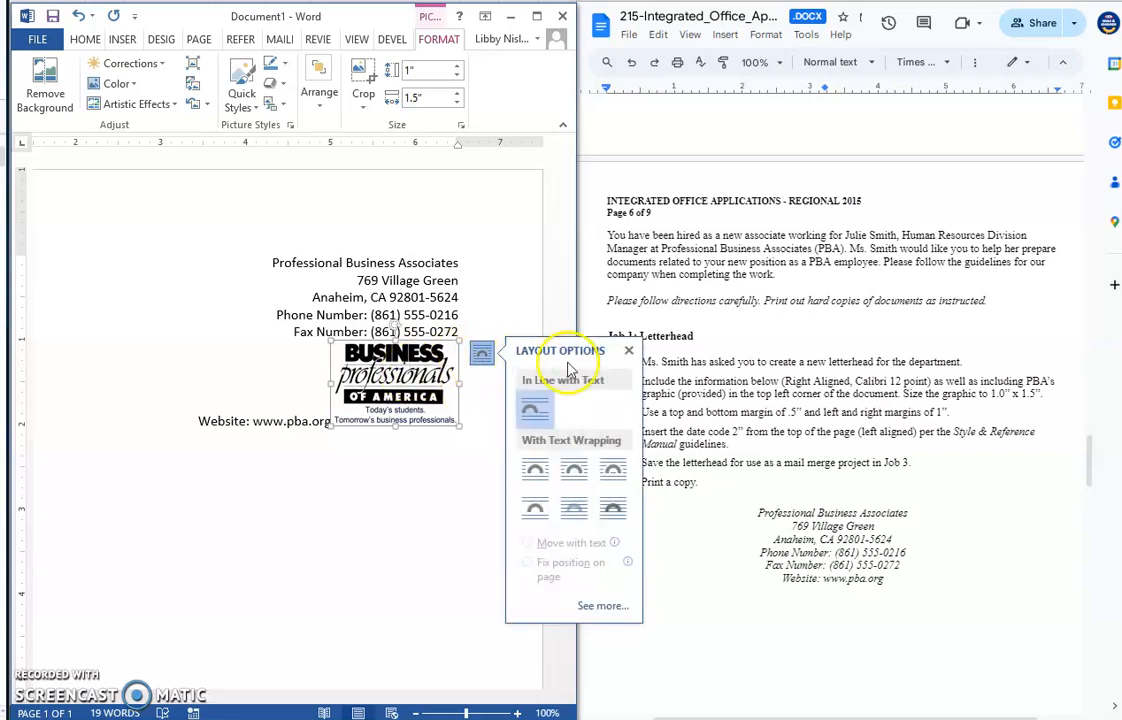
pyautogui.click(612, 511)
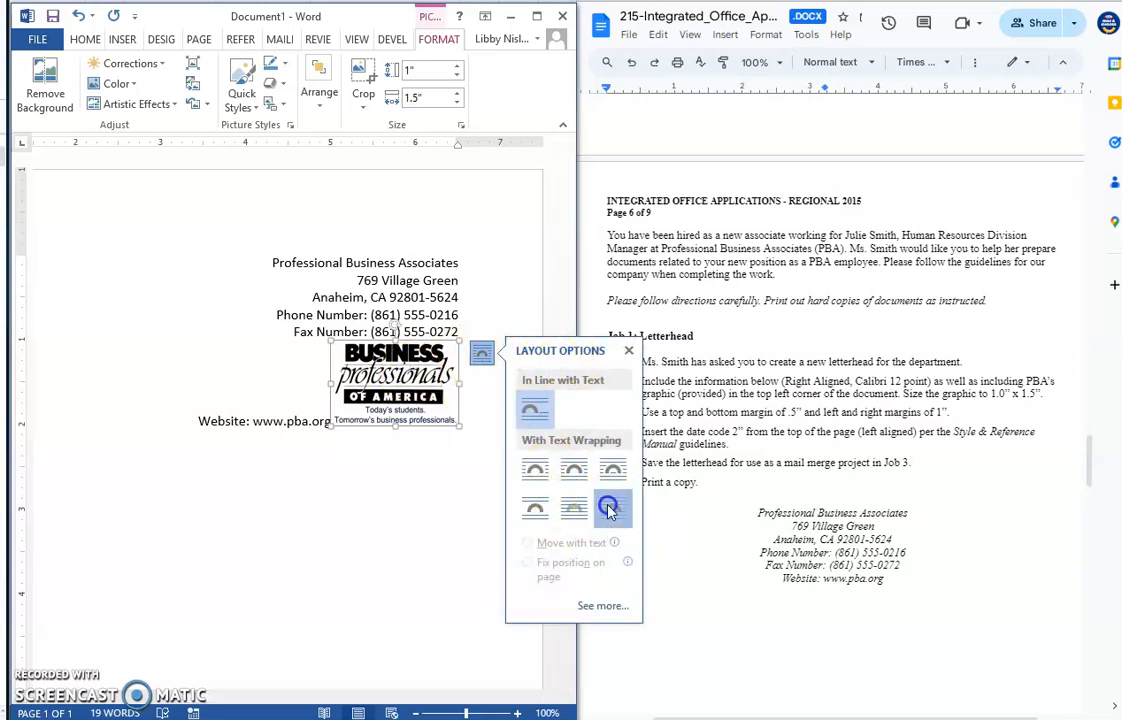
pyautogui.moveTo(424, 415); pyautogui.dragTo(162, 312)
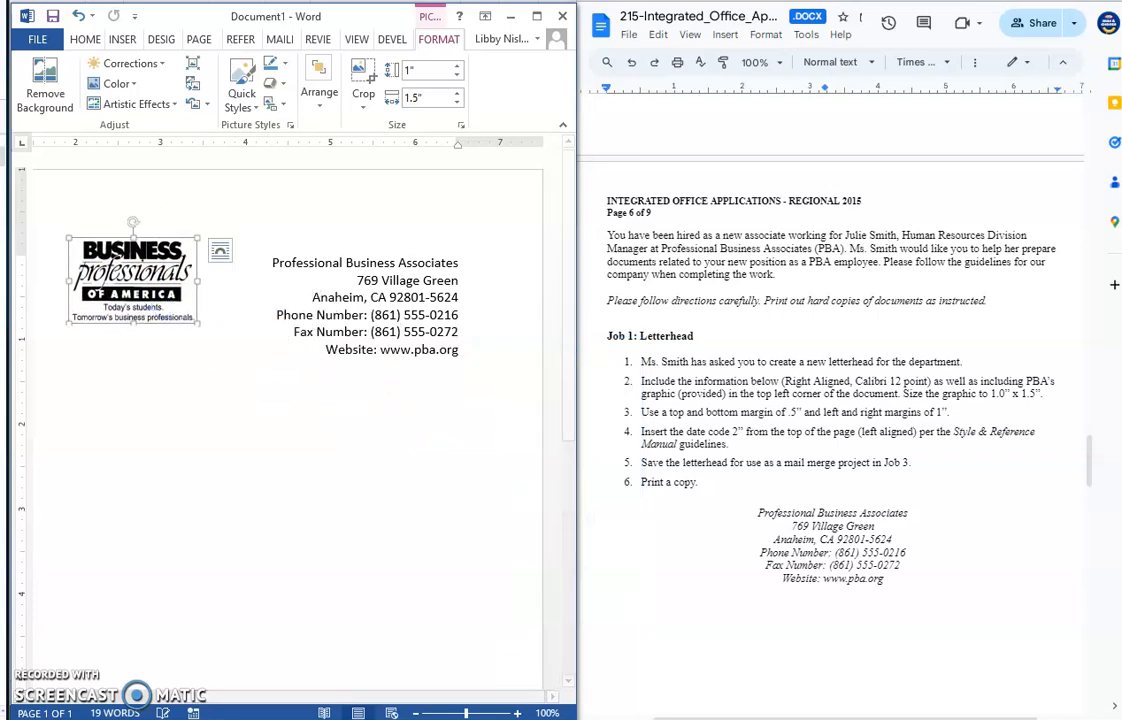
pyautogui.moveTo(510, 700); pyautogui.dragTo(348, 706)
pyautogui.moveTo(359, 293); pyautogui.dragTo(157, 310)
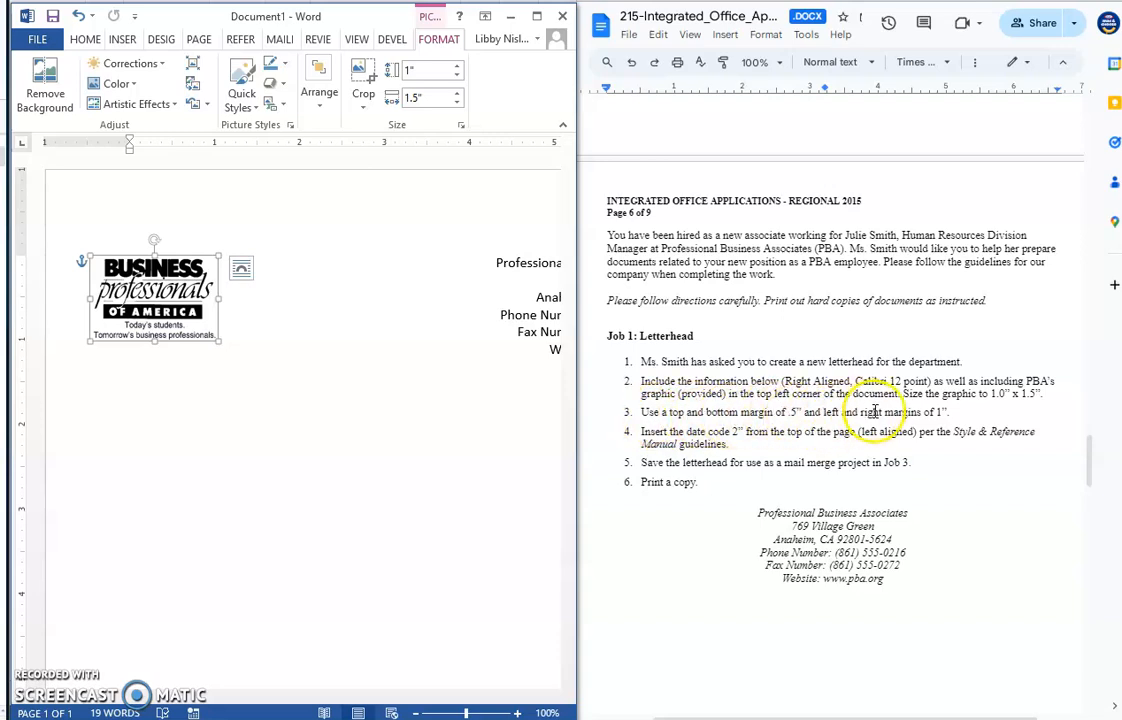
# - Set the top and bottom page margins to .5", keeping the left and right margins at 1"
pyautogui.click(468, 200)
pyautogui.click(217, 39)
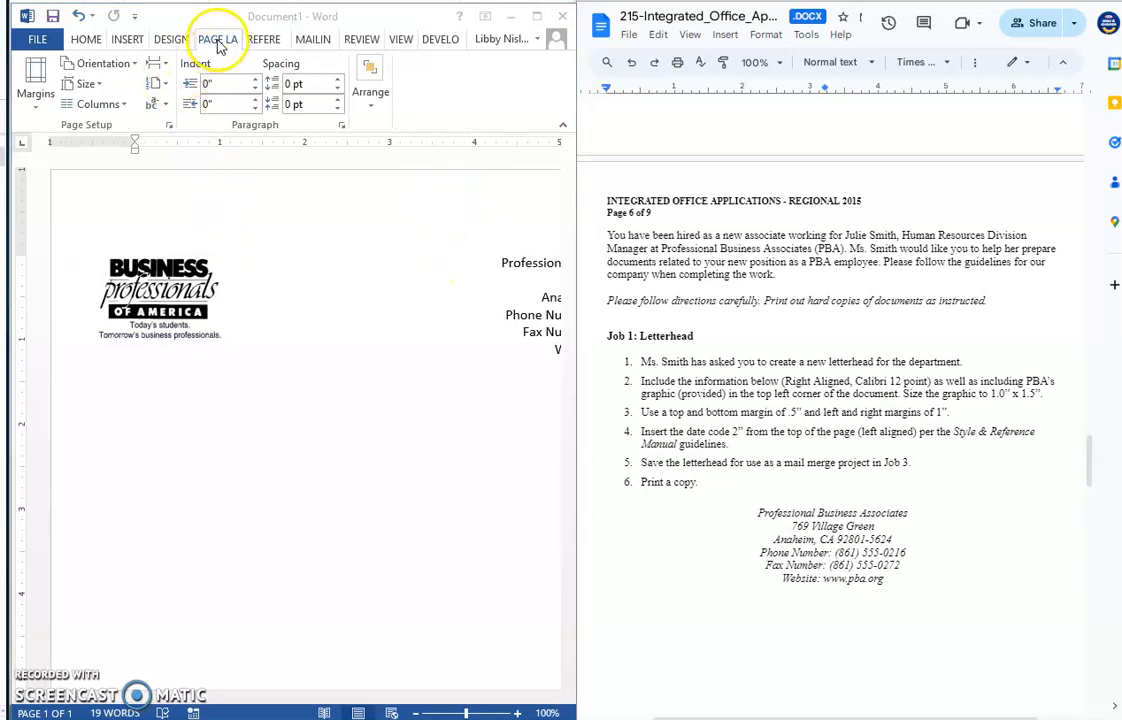
pyautogui.click(37, 105)
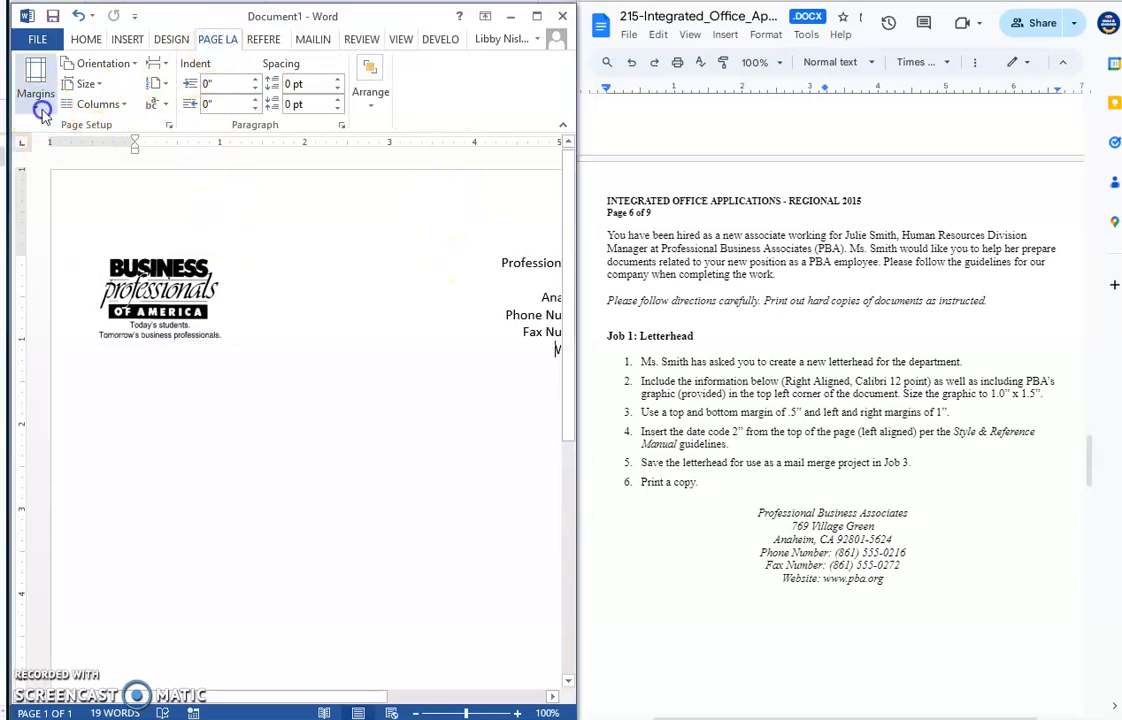
pyautogui.click(100, 540)
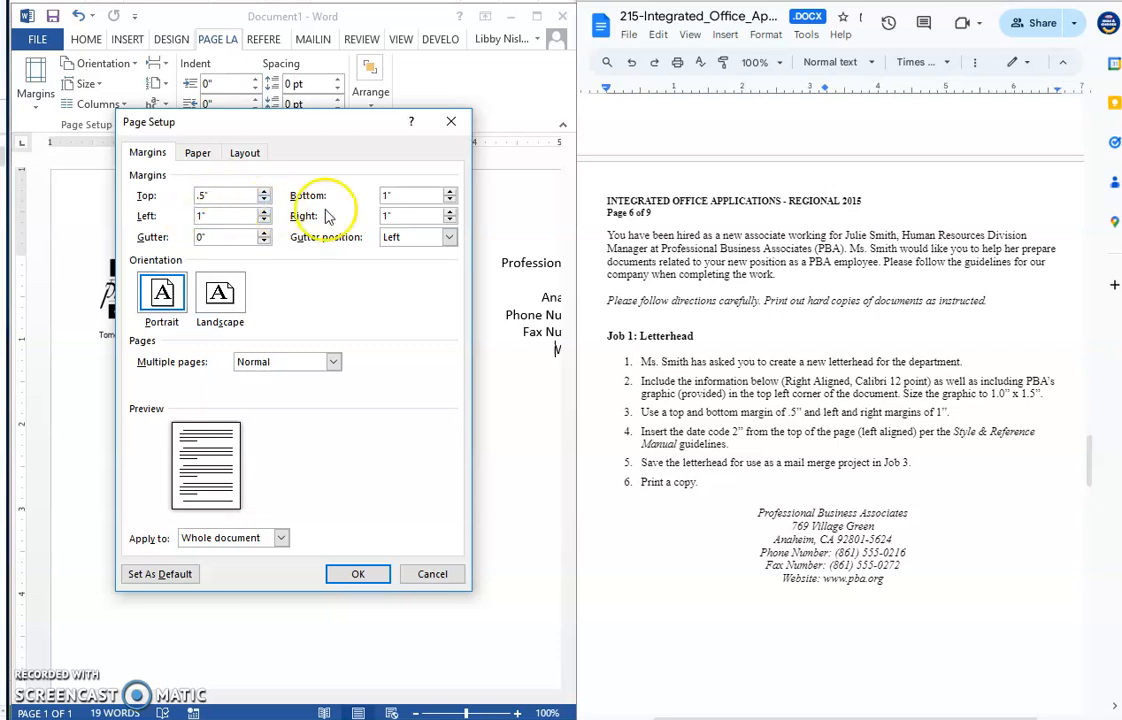
pyautogui.moveTo(393, 195); pyautogui.dragTo(350, 190)
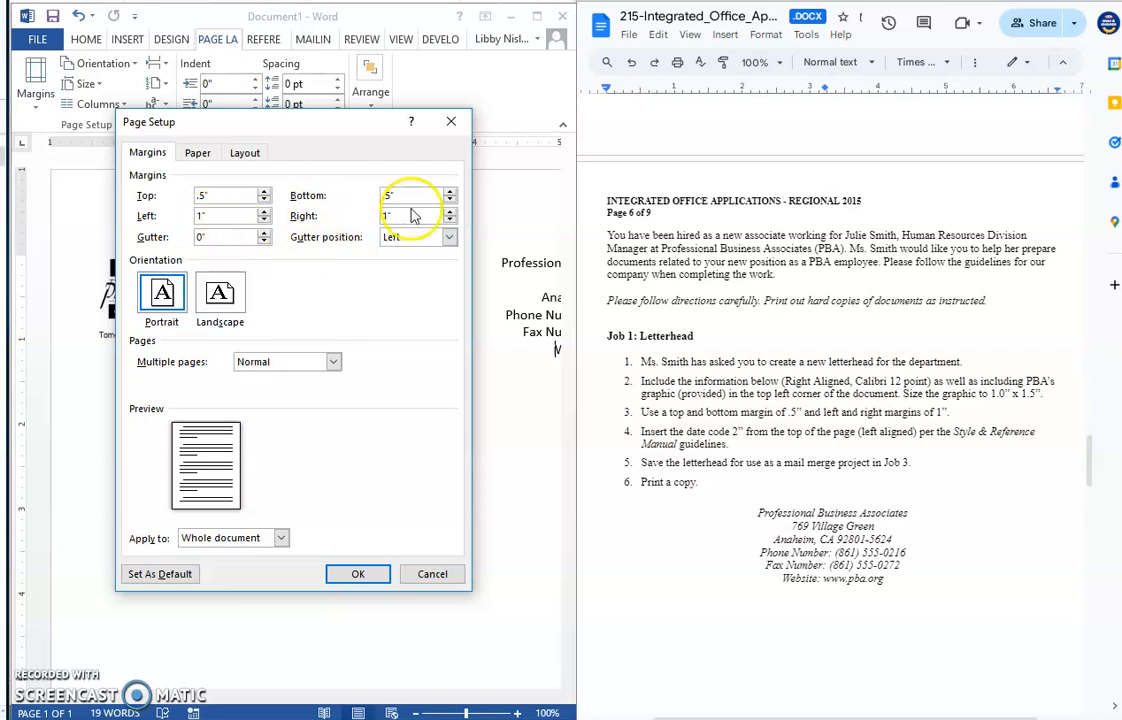
pyautogui.click(356, 577)
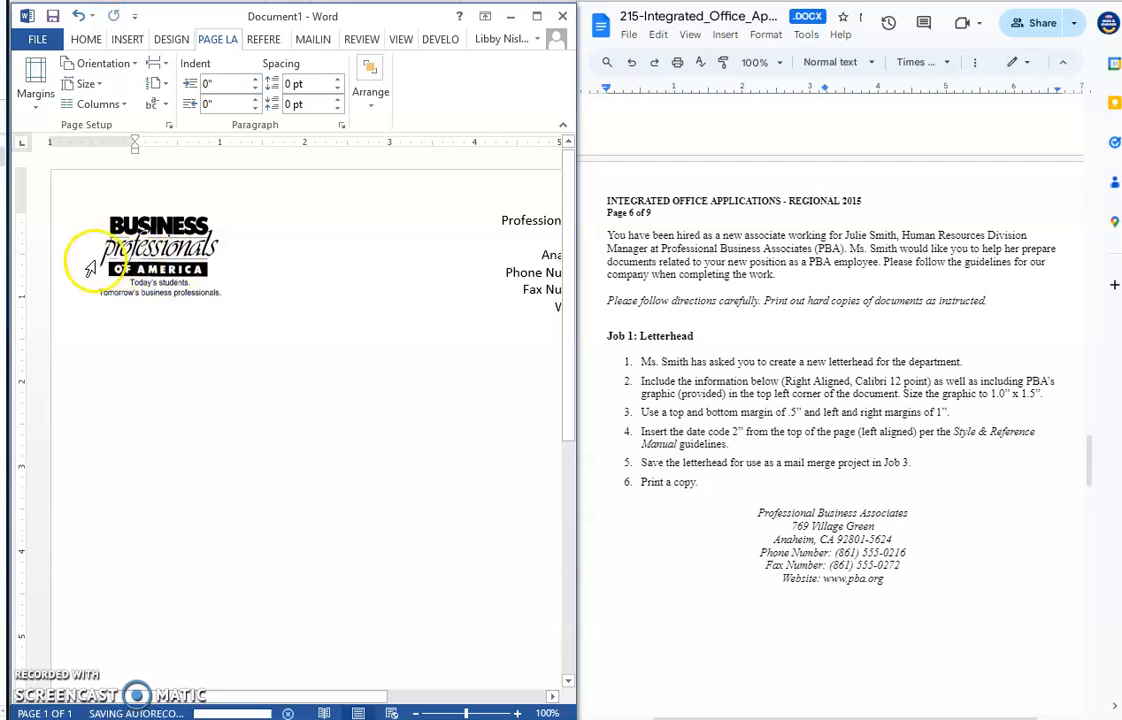
# - Align the logo with the page's 1" left margin, level with the first letterhead line
pyautogui.moveTo(139, 263); pyautogui.dragTo(178, 263)
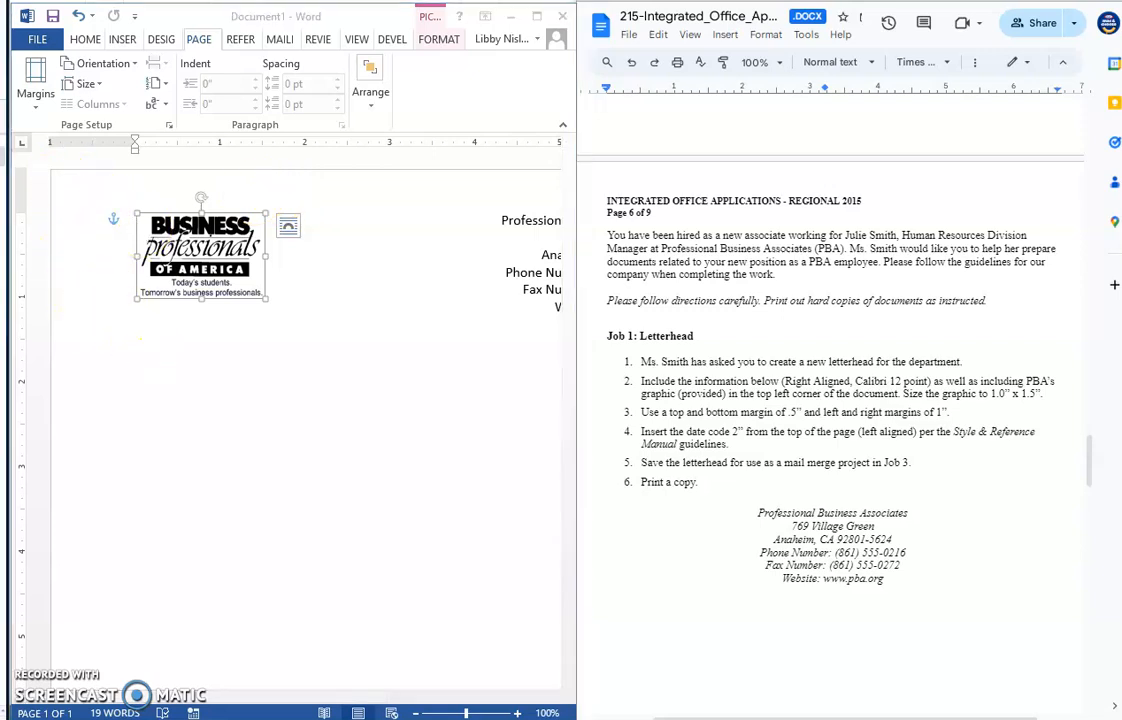
# - Add left-aligned blank lines below the website line, placing the insertion point about 2" from the top of the page
pyautogui.click(524, 313)
pyautogui.click(550, 308)
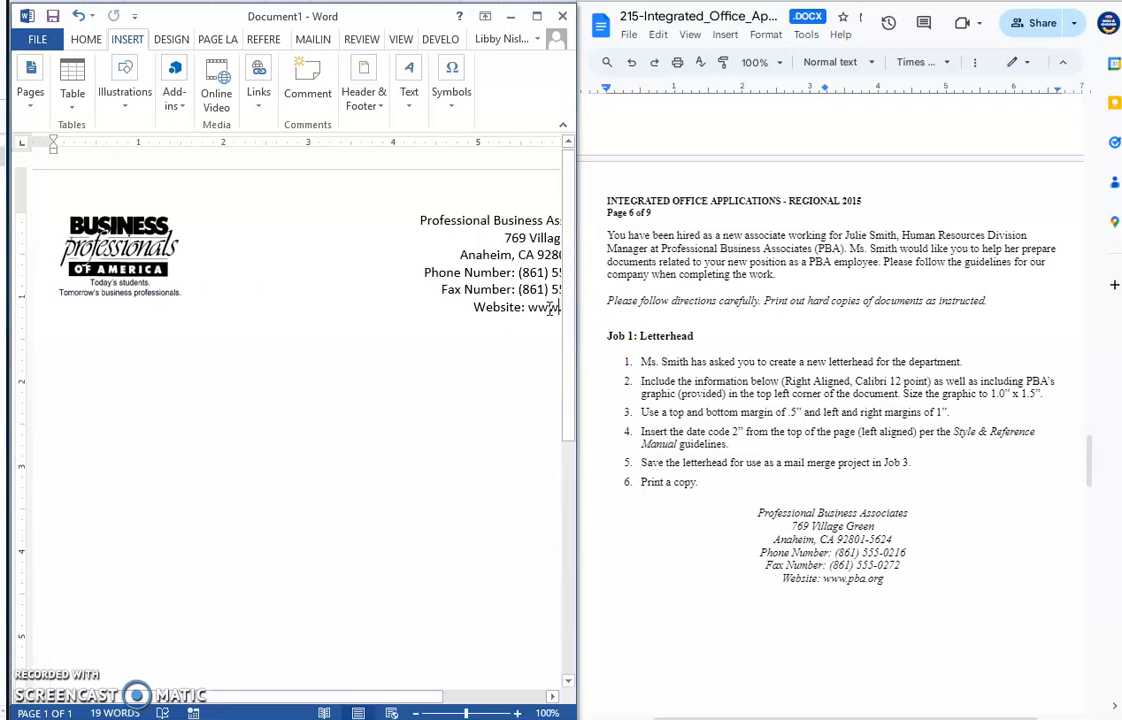
pyautogui.press('Right')
pyautogui.press('Right')
pyautogui.press('Right')
pyautogui.press('Return')
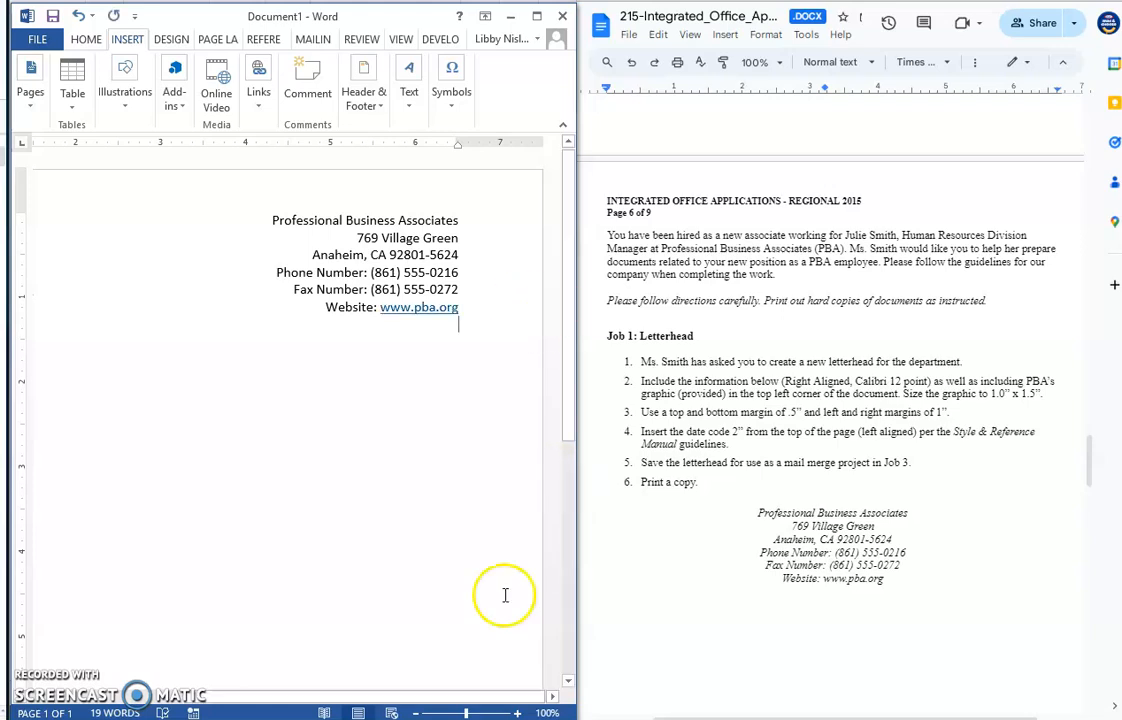
pyautogui.click(86, 39)
pyautogui.click(262, 87)
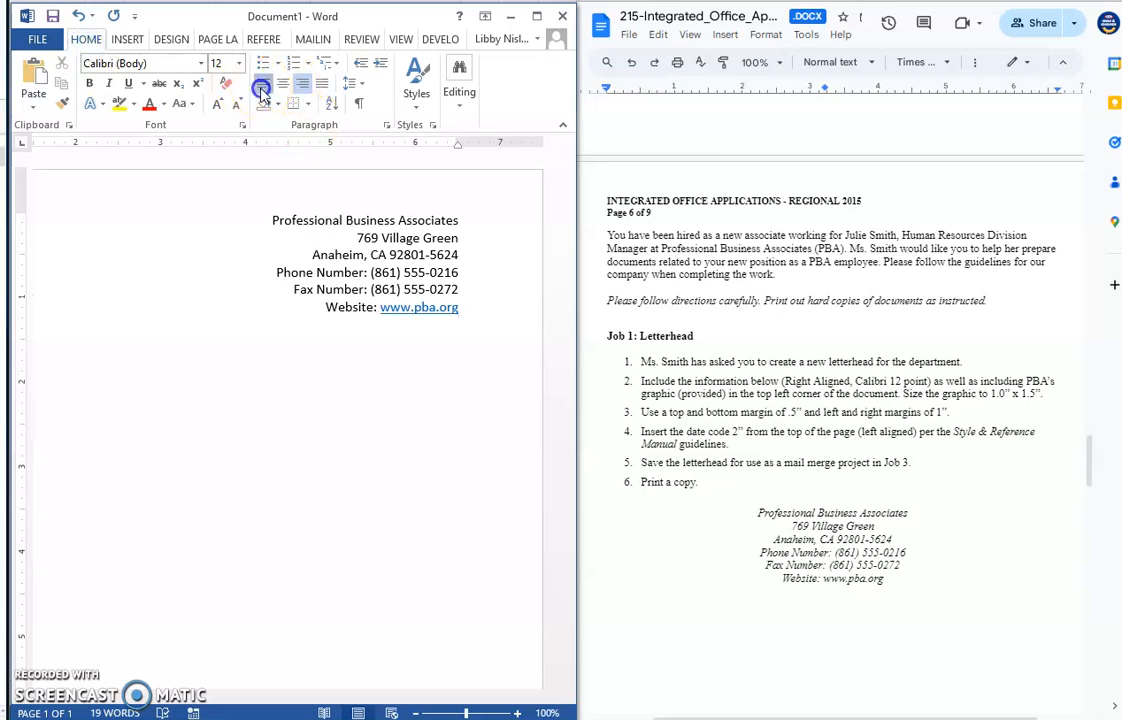
pyautogui.press('Return')
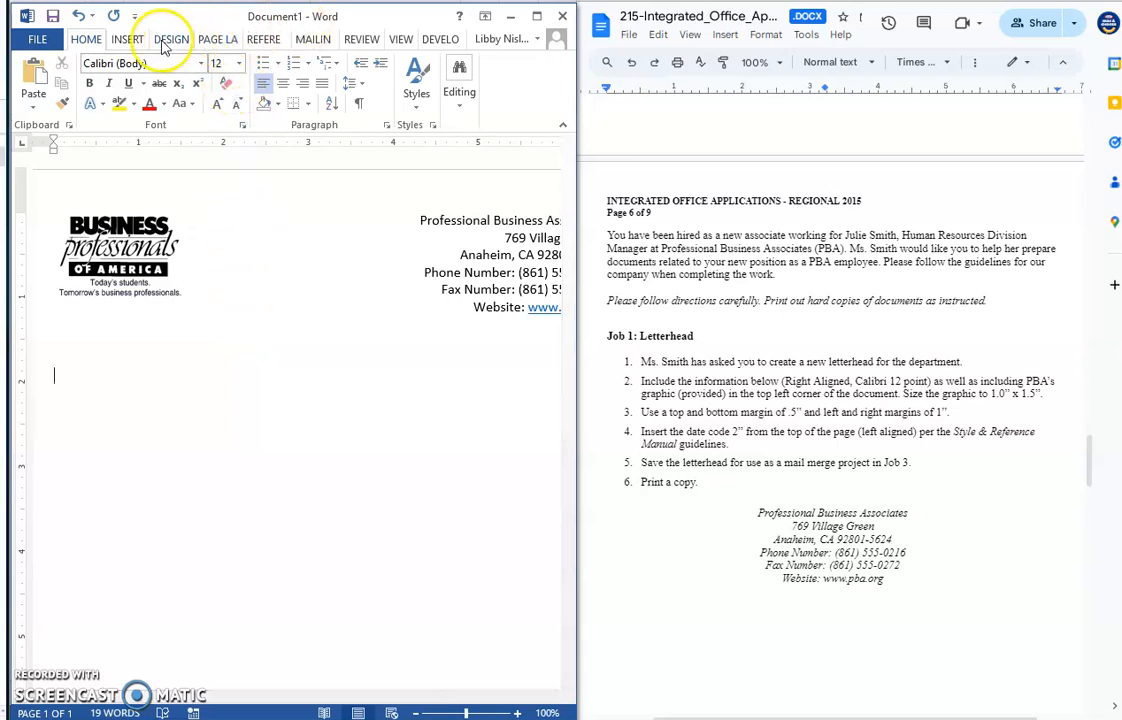
# - Insert the current date in the "July 11, 2024" format at the left margin, without automatic updating
pyautogui.click(129, 42)
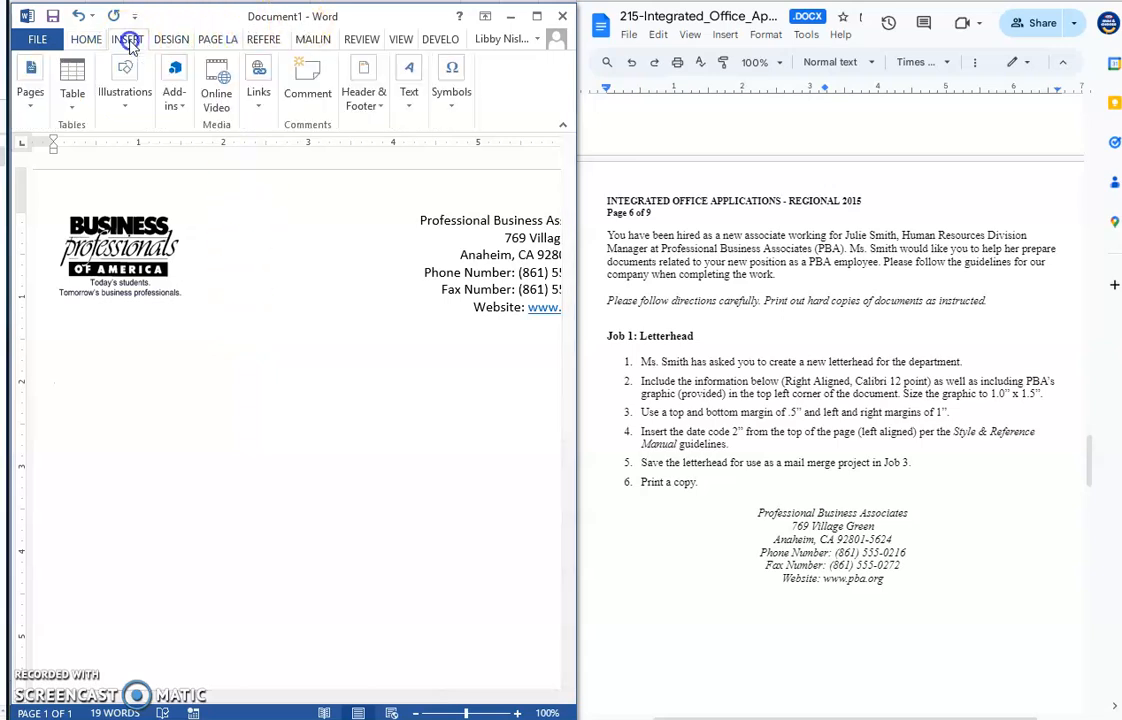
pyautogui.click(409, 85)
pyautogui.click(581, 166)
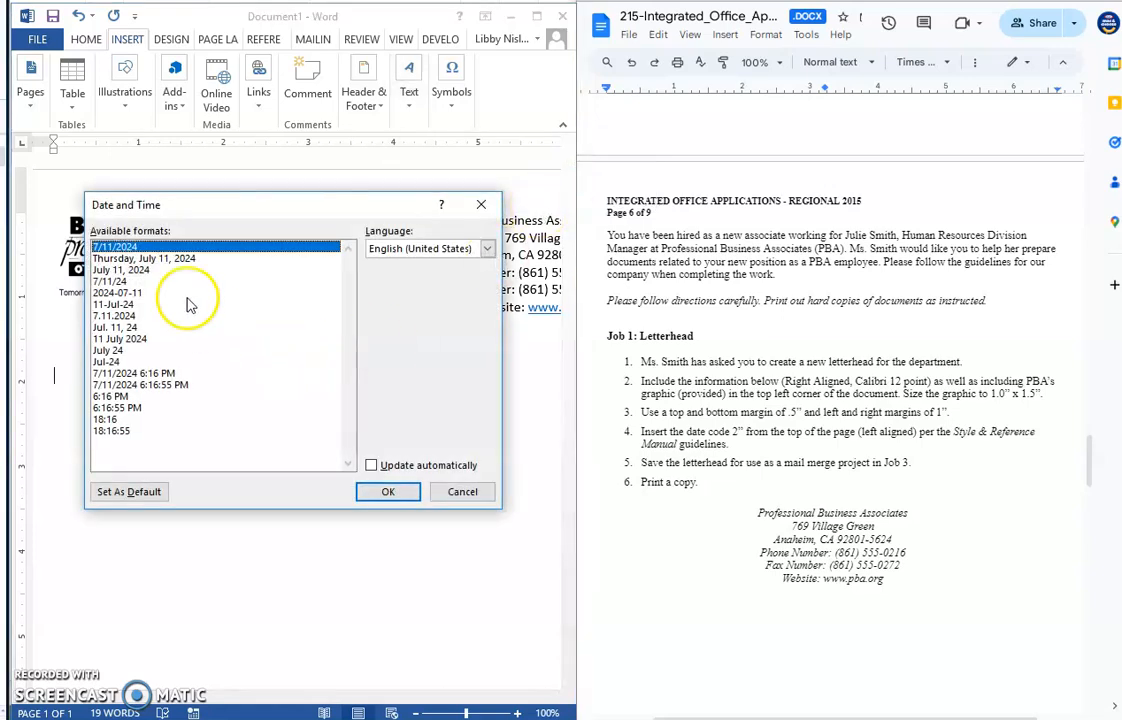
pyautogui.click(144, 271)
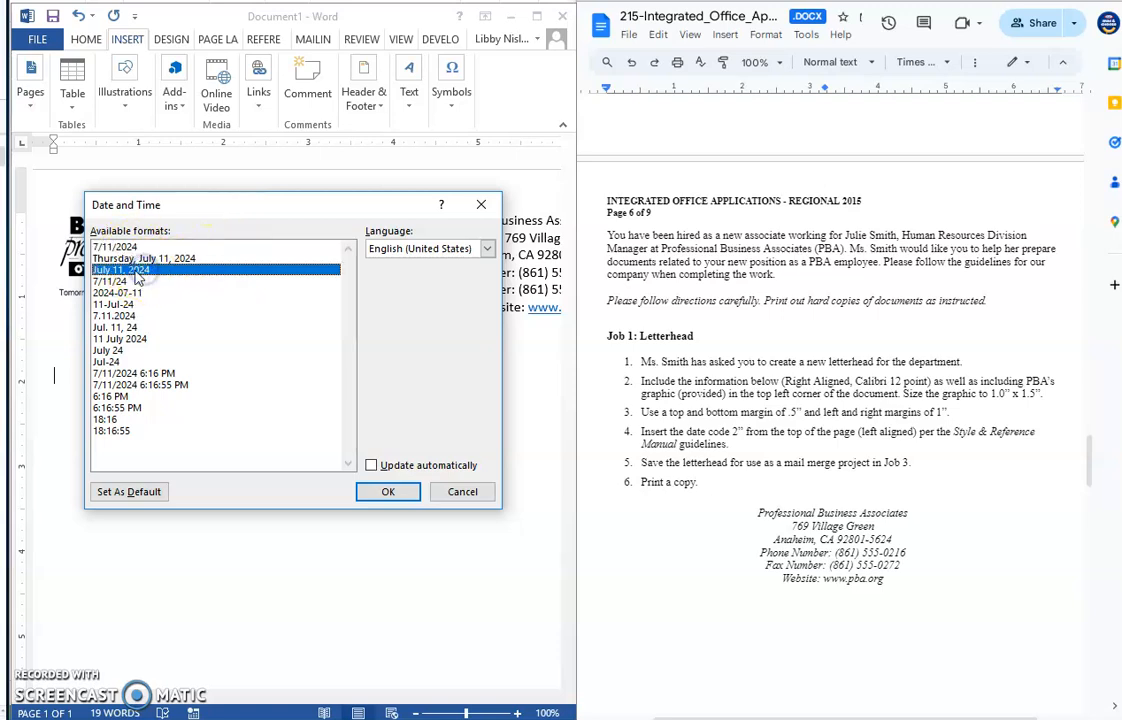
pyautogui.click(382, 491)
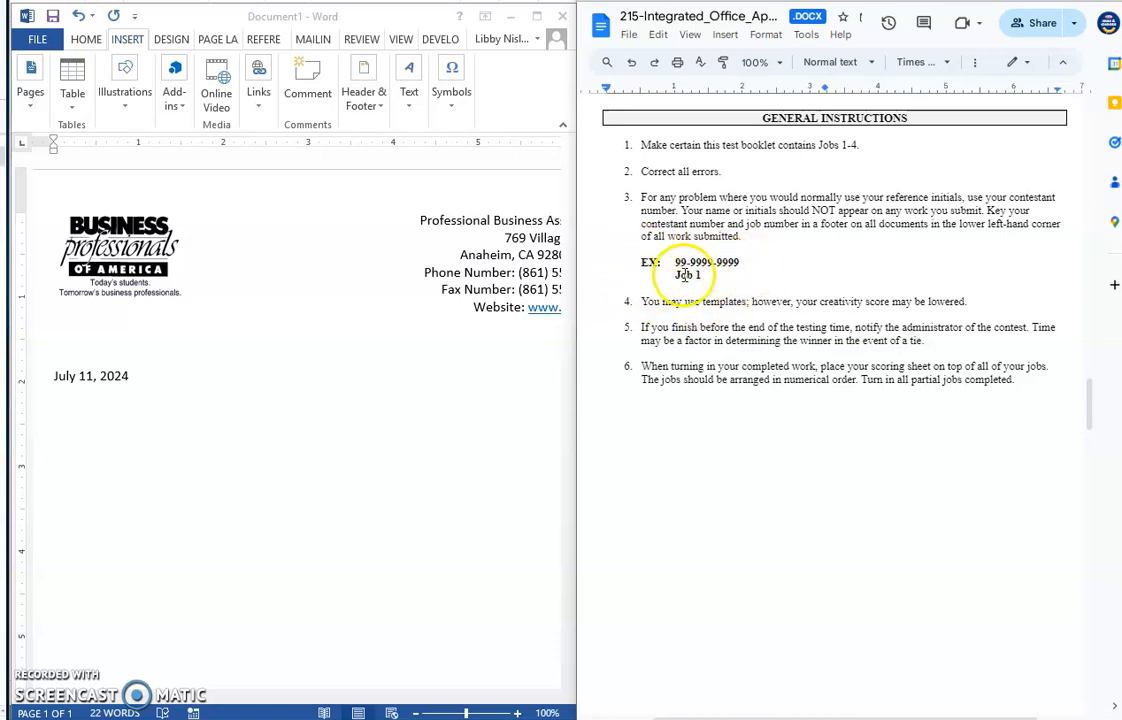
# - Enter "Contestant ID" and "Job 1" on two separate lines in the page footer
pyautogui.scroll(-3, 350, 472)
pyautogui.scroll(-3, 350, 470)
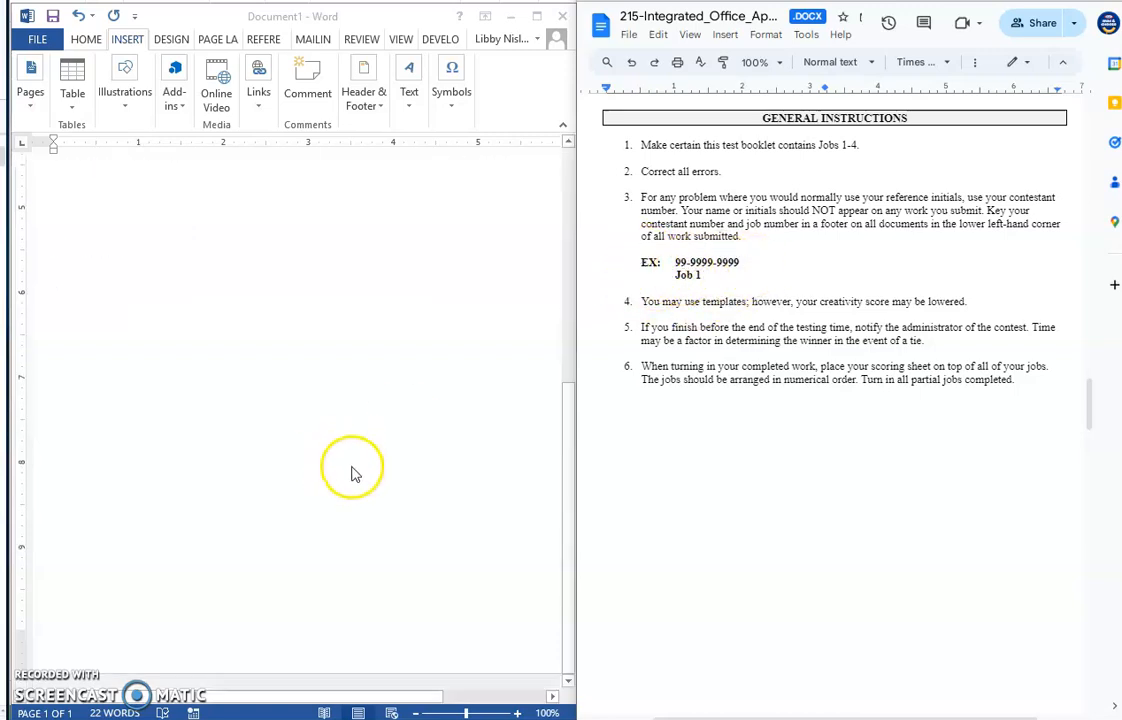
pyautogui.doubleClick(200, 648)
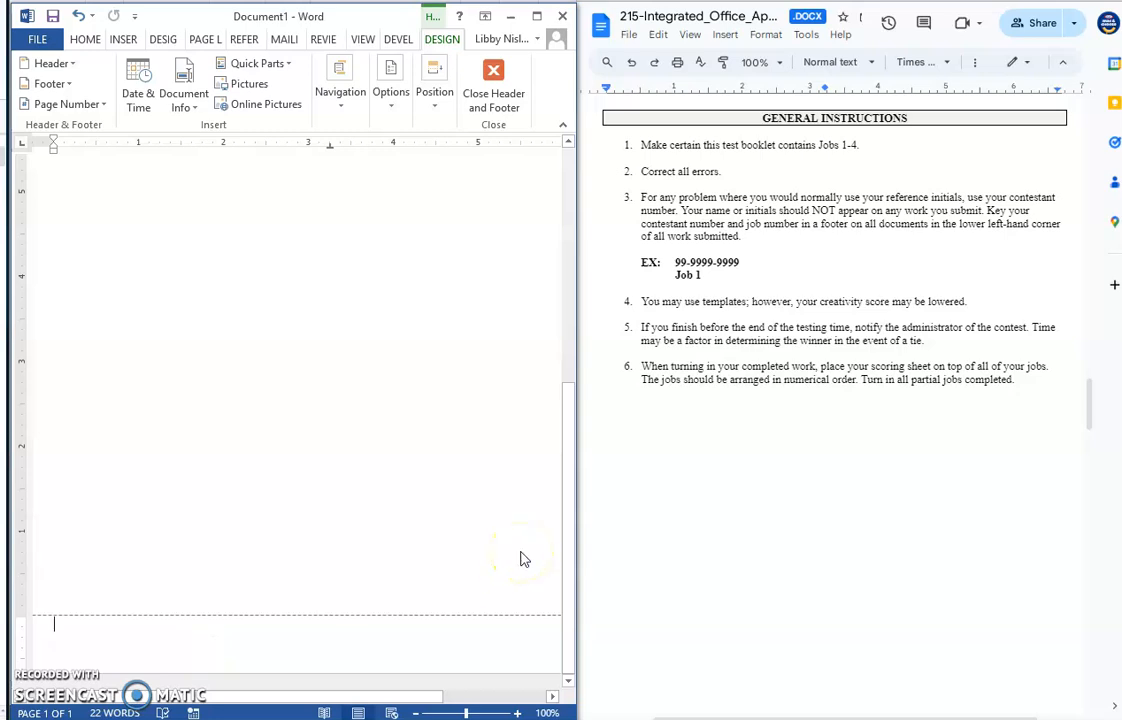
pyautogui.write('Contesta')
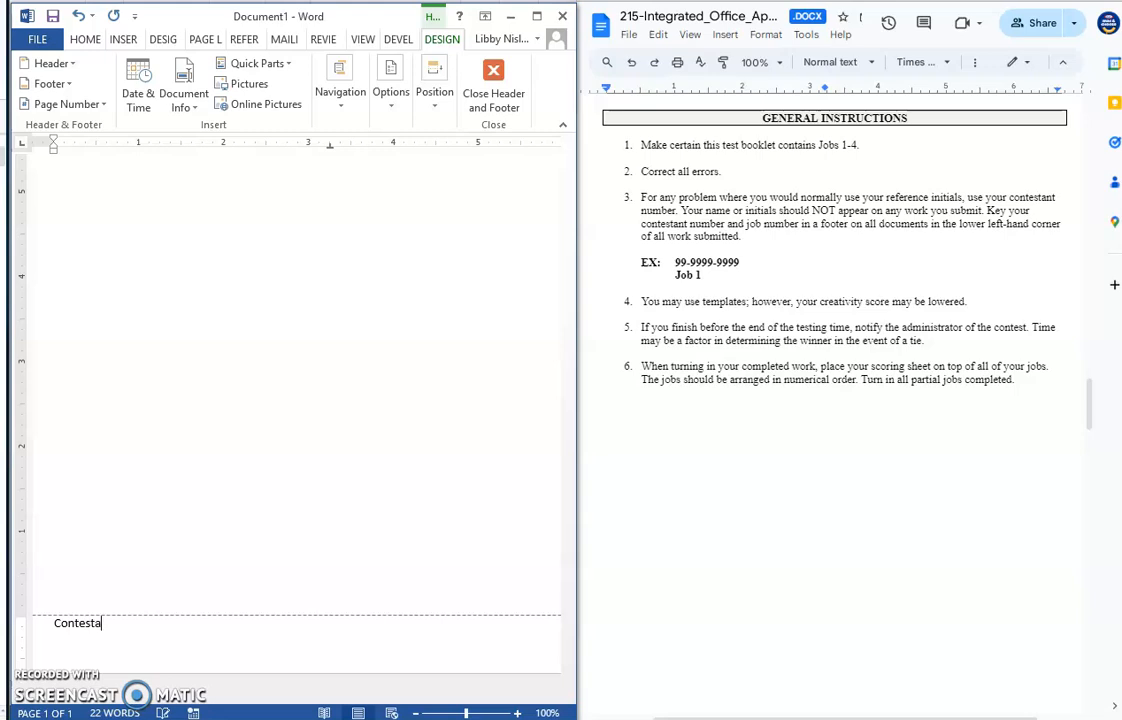
pyautogui.write('nt ID')
pyautogui.press('Return')
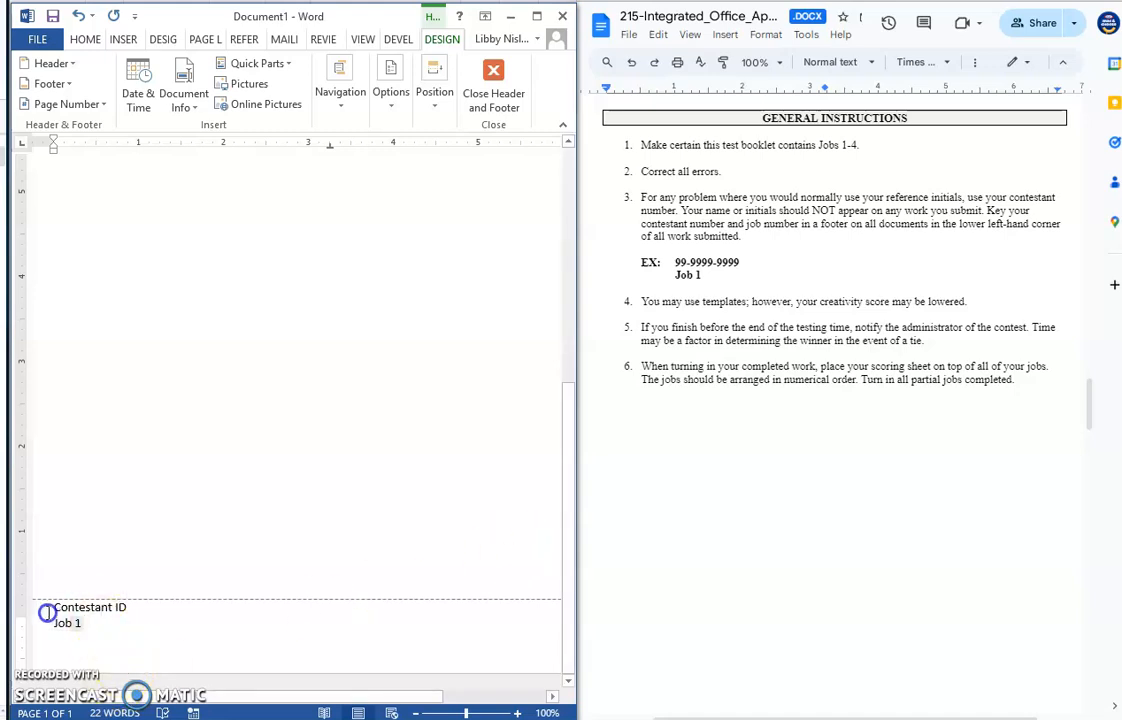
# - Format both footer lines in Times New Roman, 12 point
pyautogui.moveTo(46, 613); pyautogui.dragTo(40, 624)
pyautogui.click(86, 40)
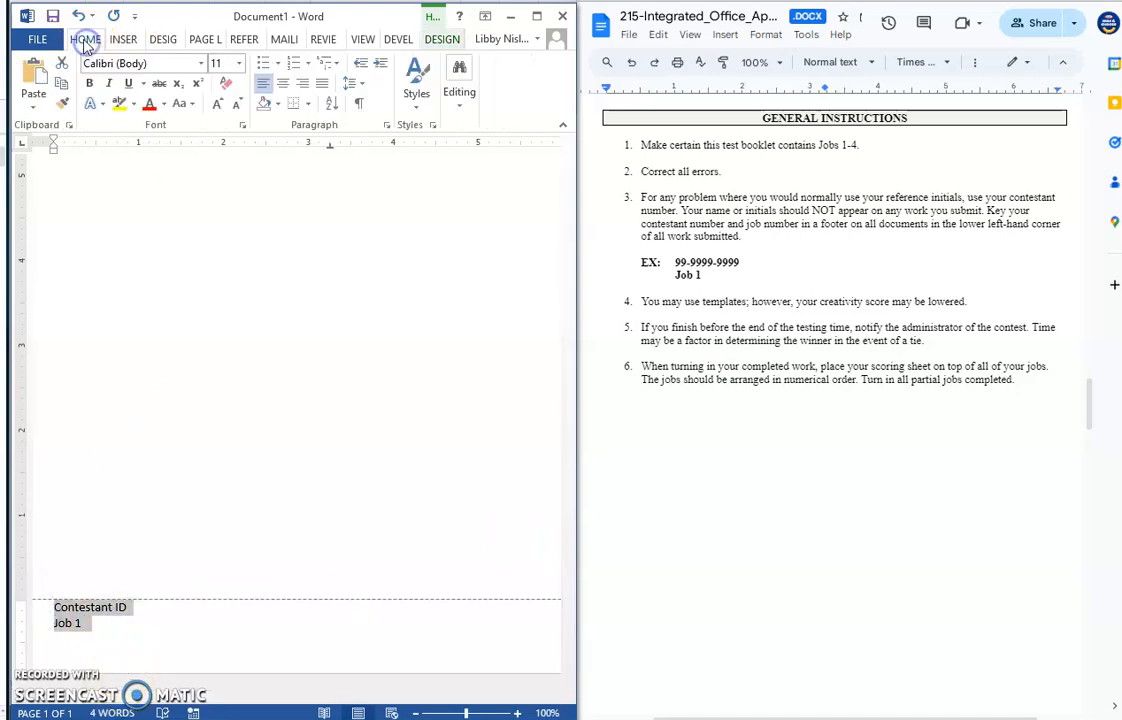
pyautogui.click(200, 63)
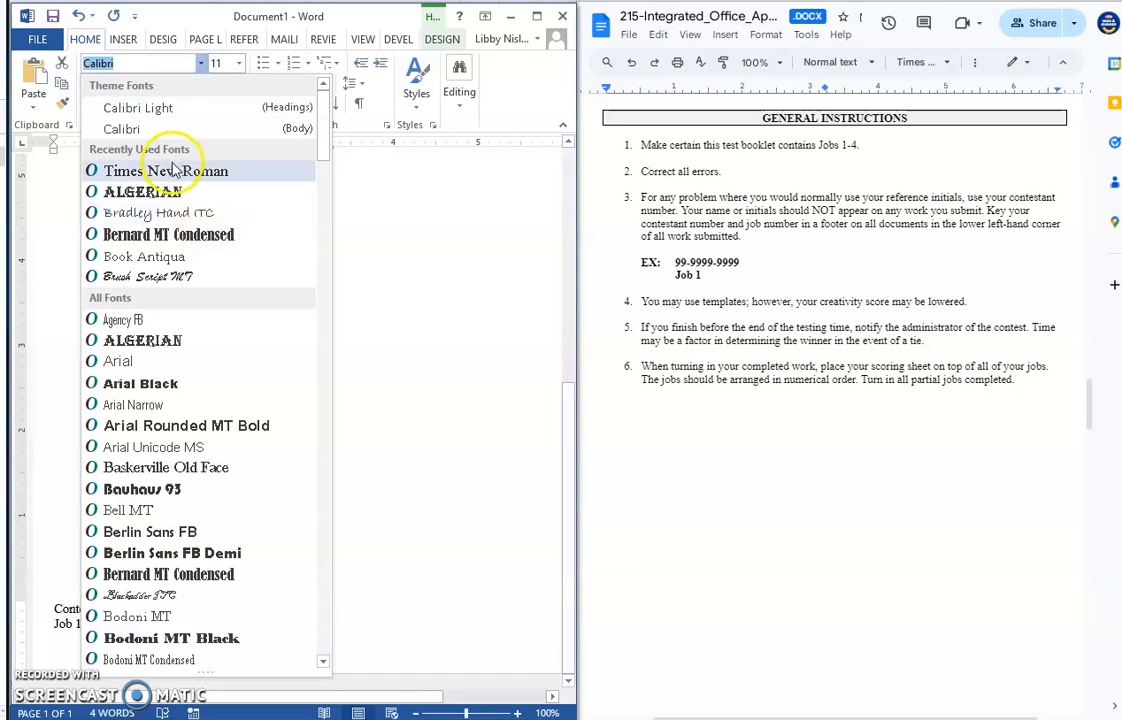
pyautogui.click(165, 171)
pyautogui.click(239, 63)
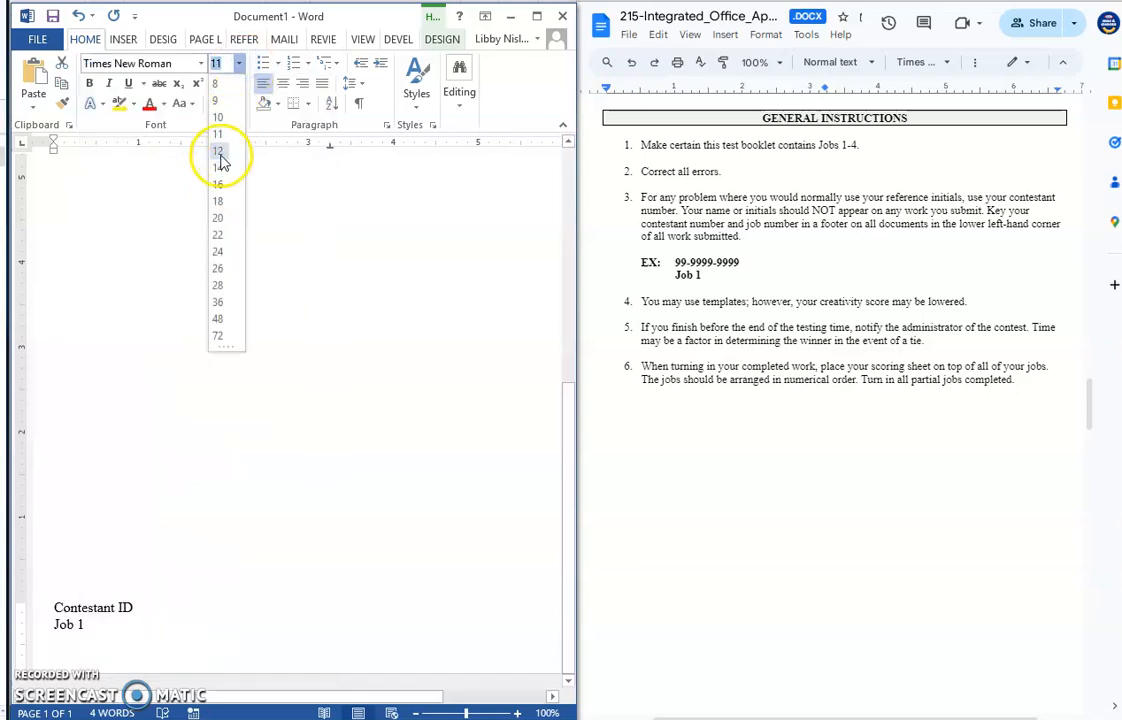
pyautogui.click(220, 151)
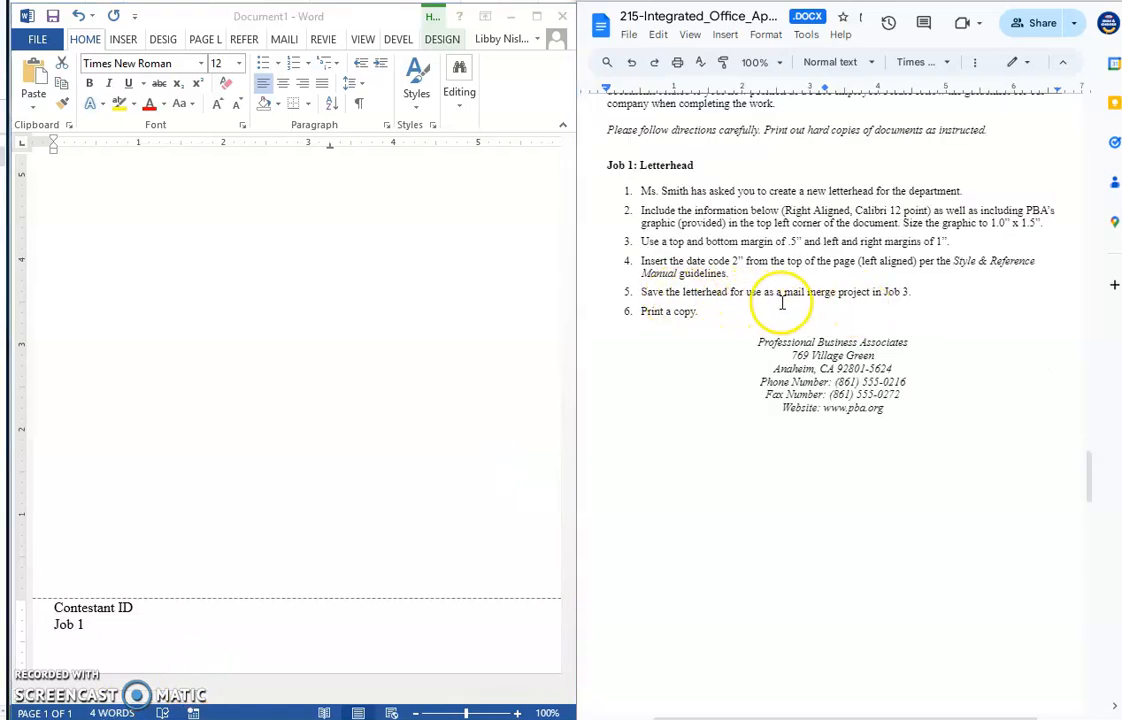
# - Start saving the letterhead to the Desktop, creating and opening a new folder there named "Integrated Office"
pyautogui.scroll(2, 664, 263)
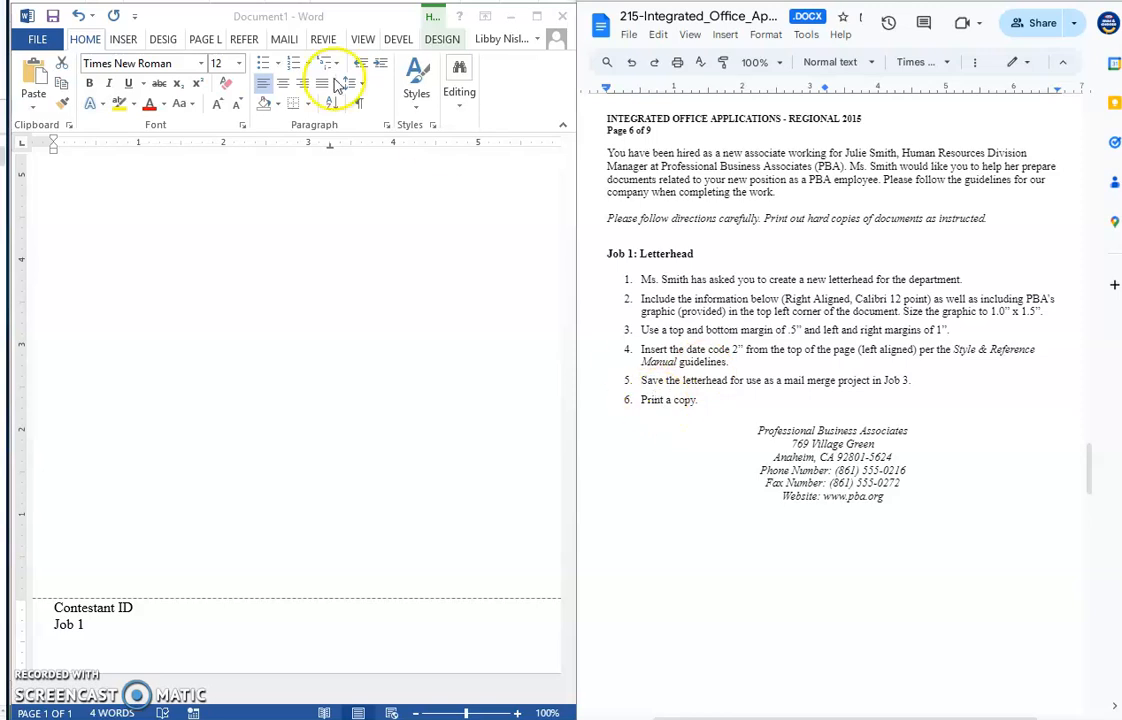
pyautogui.click(37, 39)
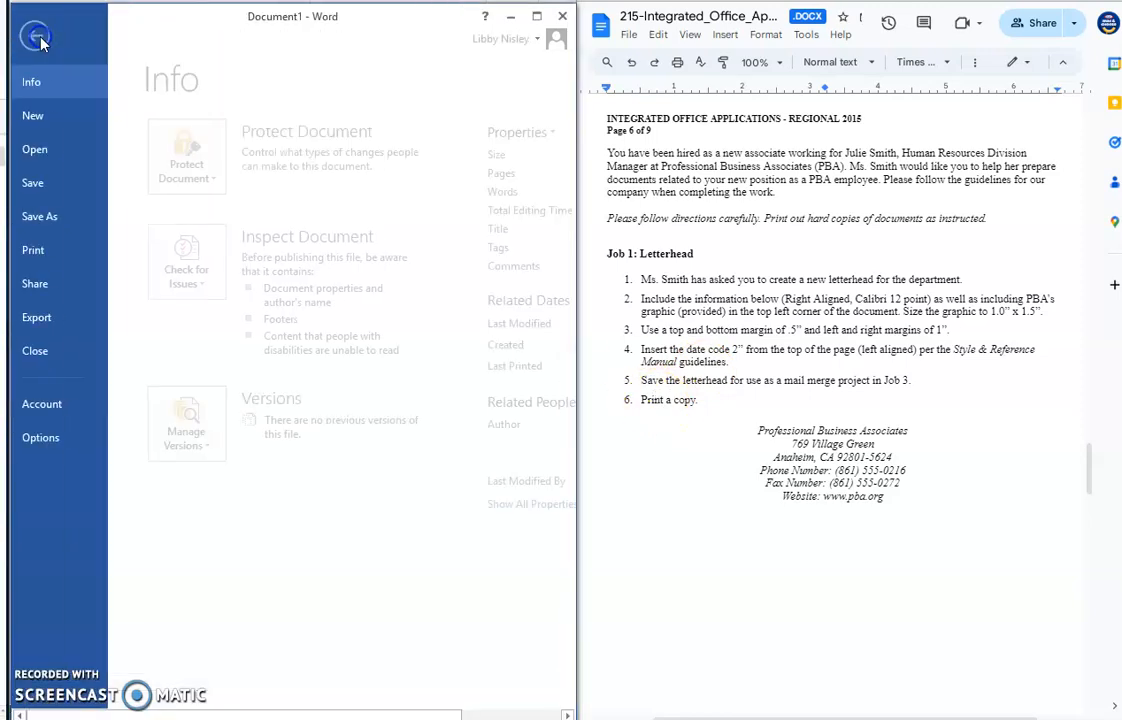
pyautogui.click(83, 229)
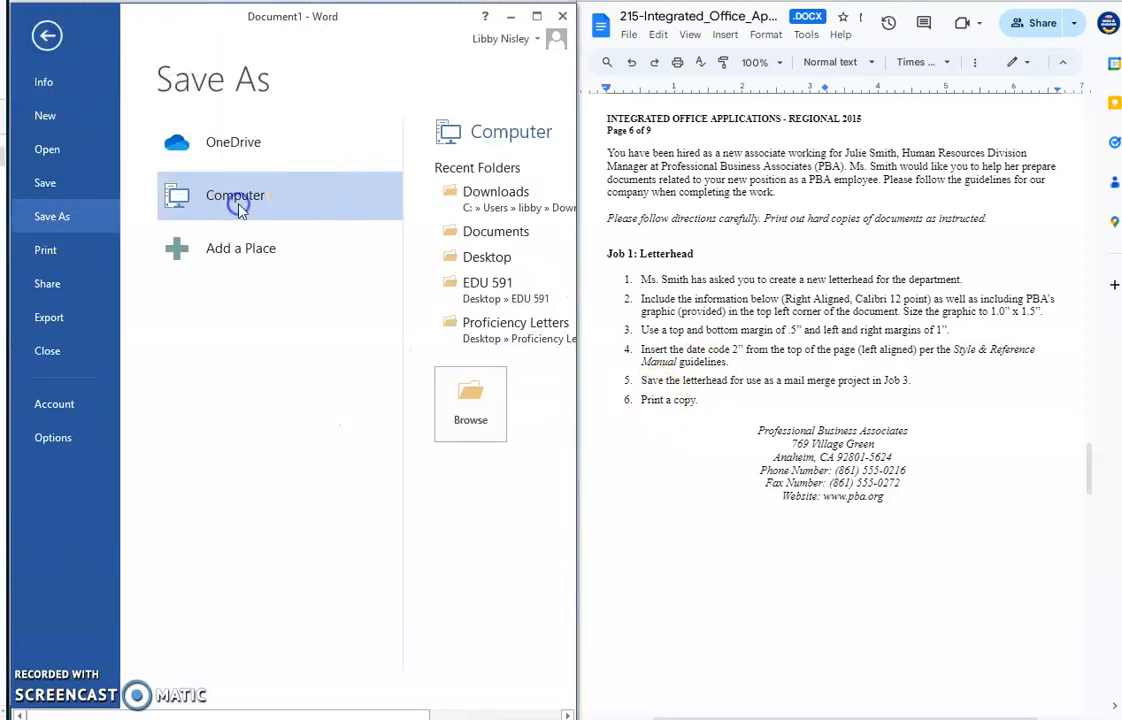
pyautogui.click(508, 257)
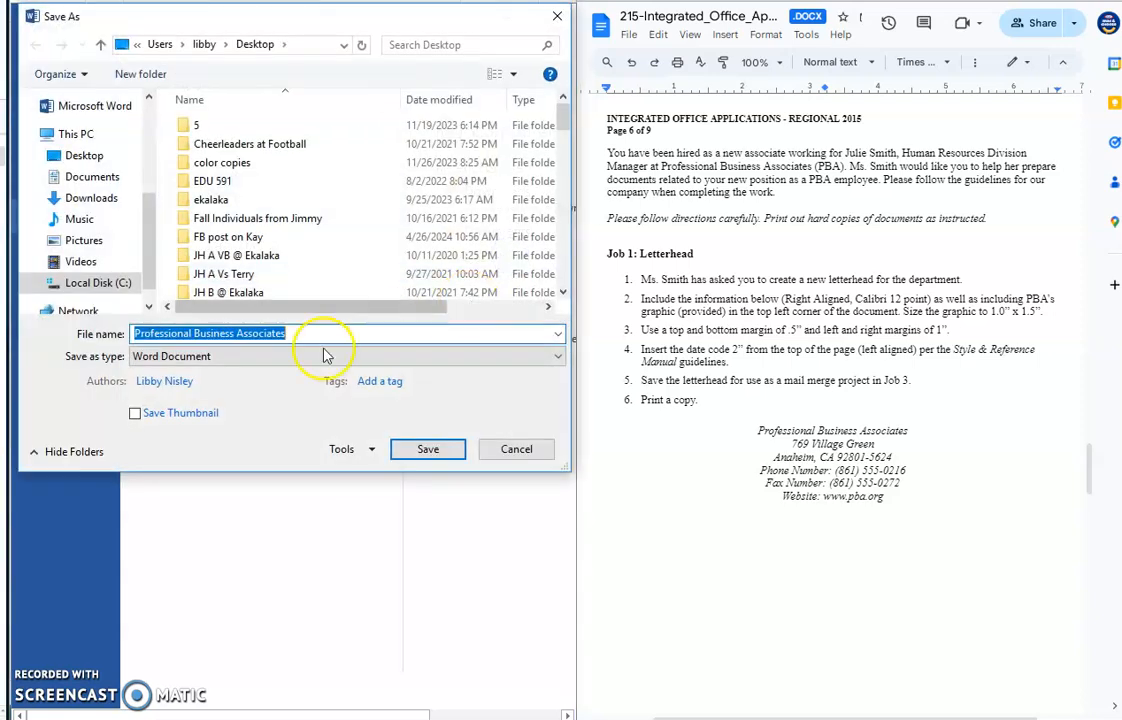
pyautogui.rightClick(168, 233)
pyautogui.click(234, 396)
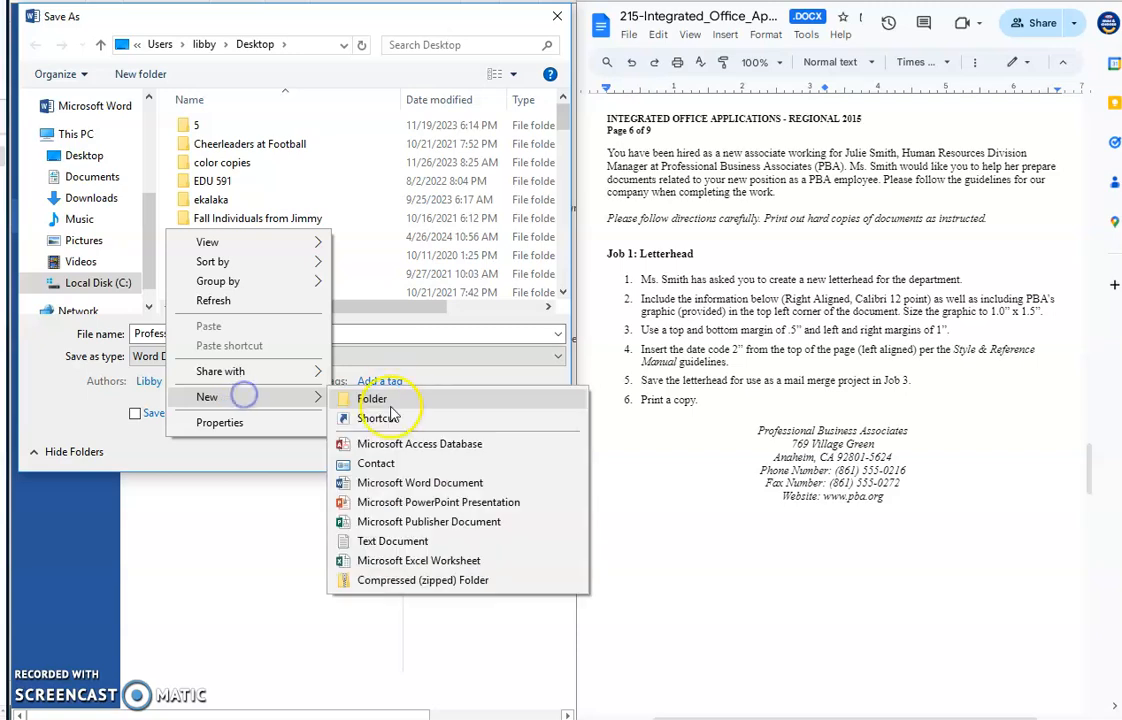
pyautogui.click(388, 400)
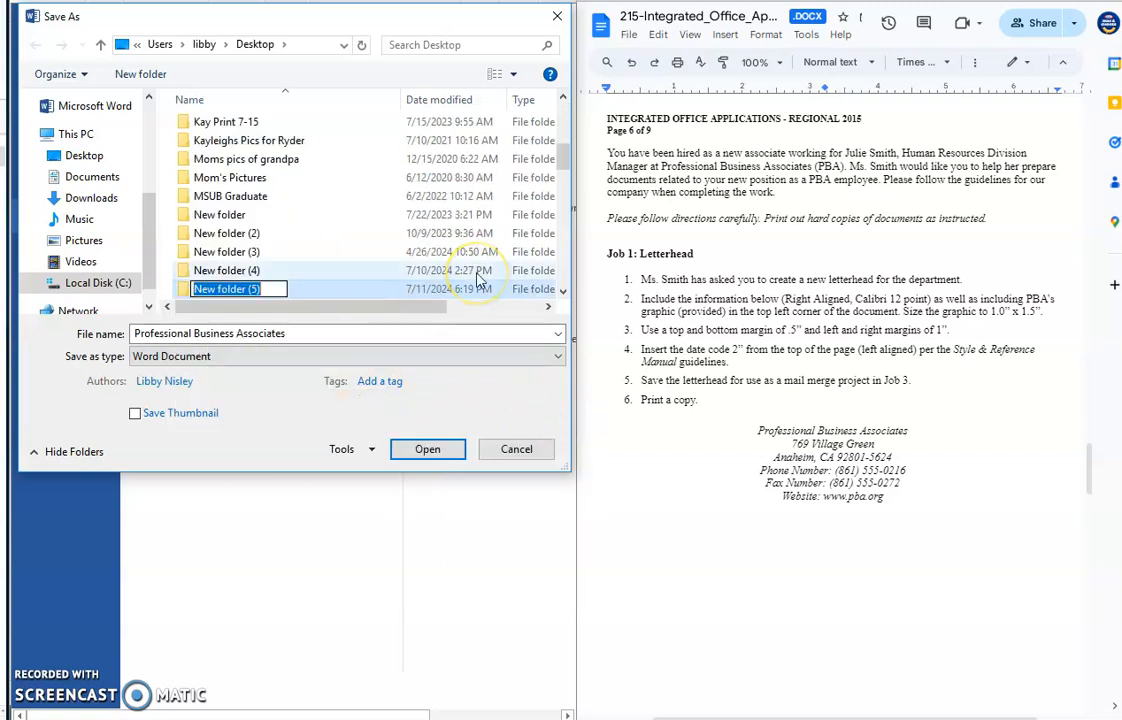
pyautogui.write('Integrated Office')
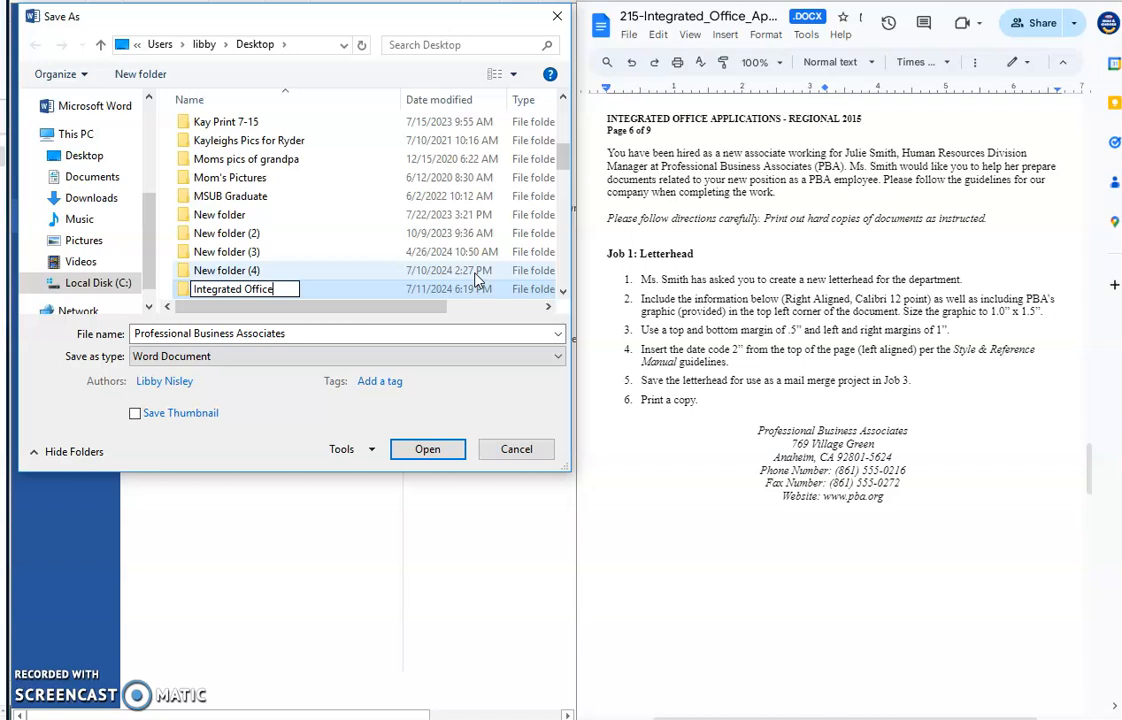
pyautogui.click(342, 290)
pyautogui.write('grated Office')
pyautogui.doubleClick(342, 290)
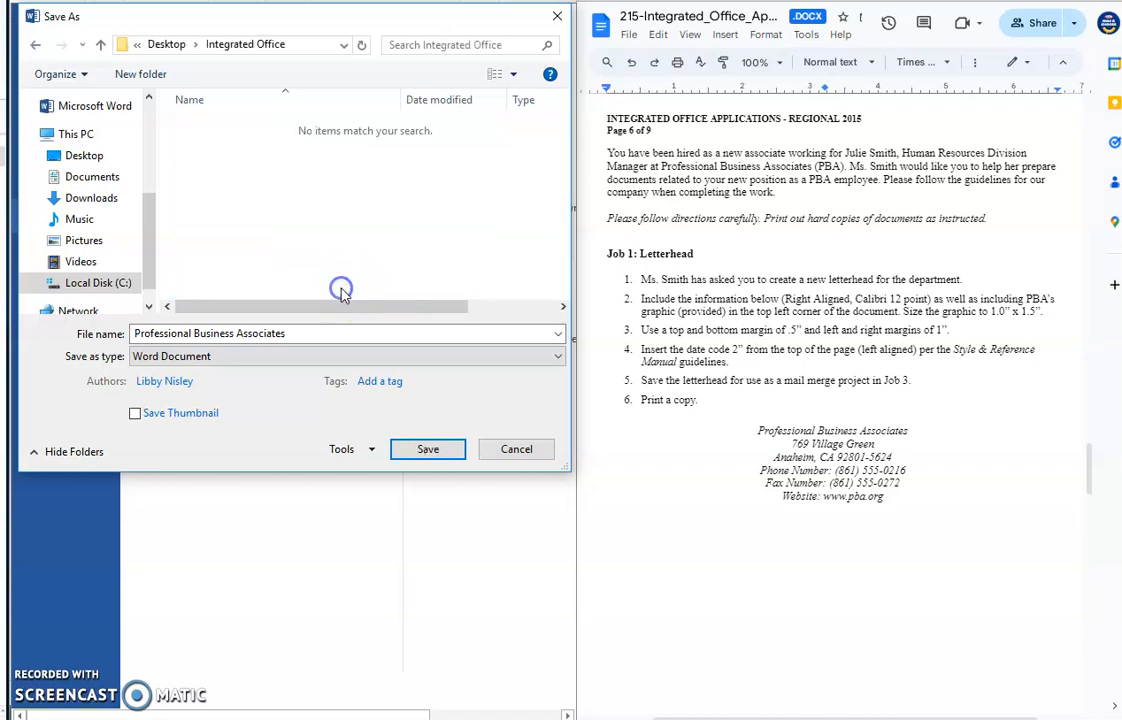
# - Save the letterhead as a Word document named "Job 1" in the Integrated Office folder
pyautogui.click(300, 333)
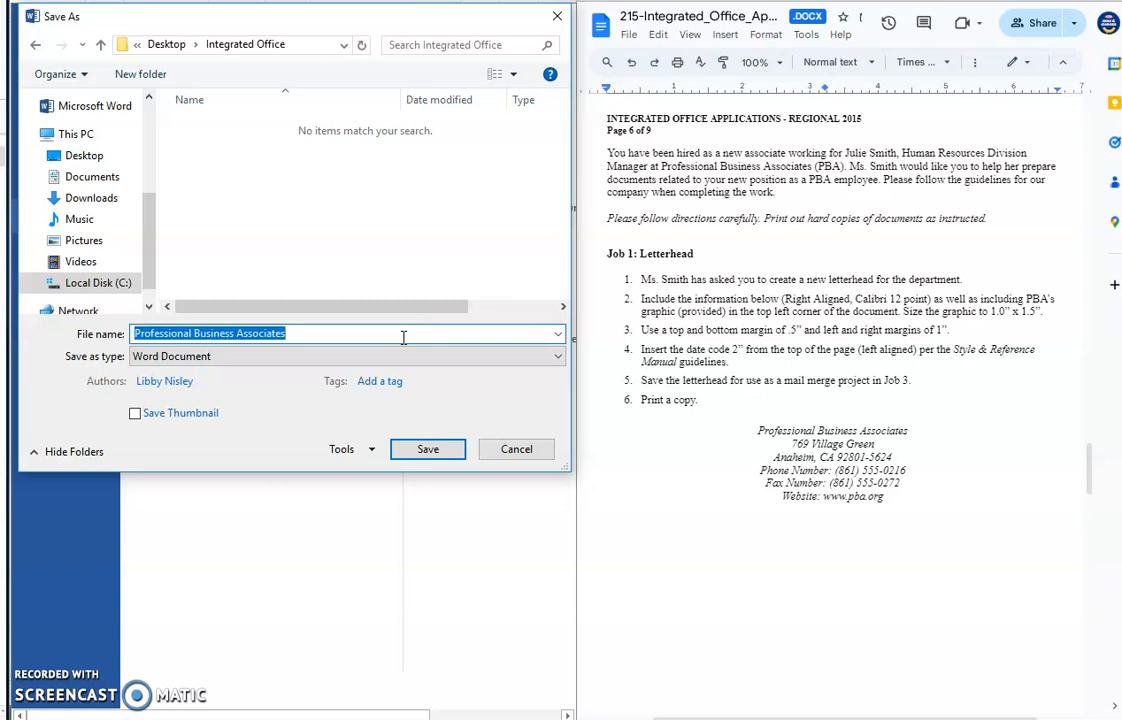
pyautogui.write('Job 1')
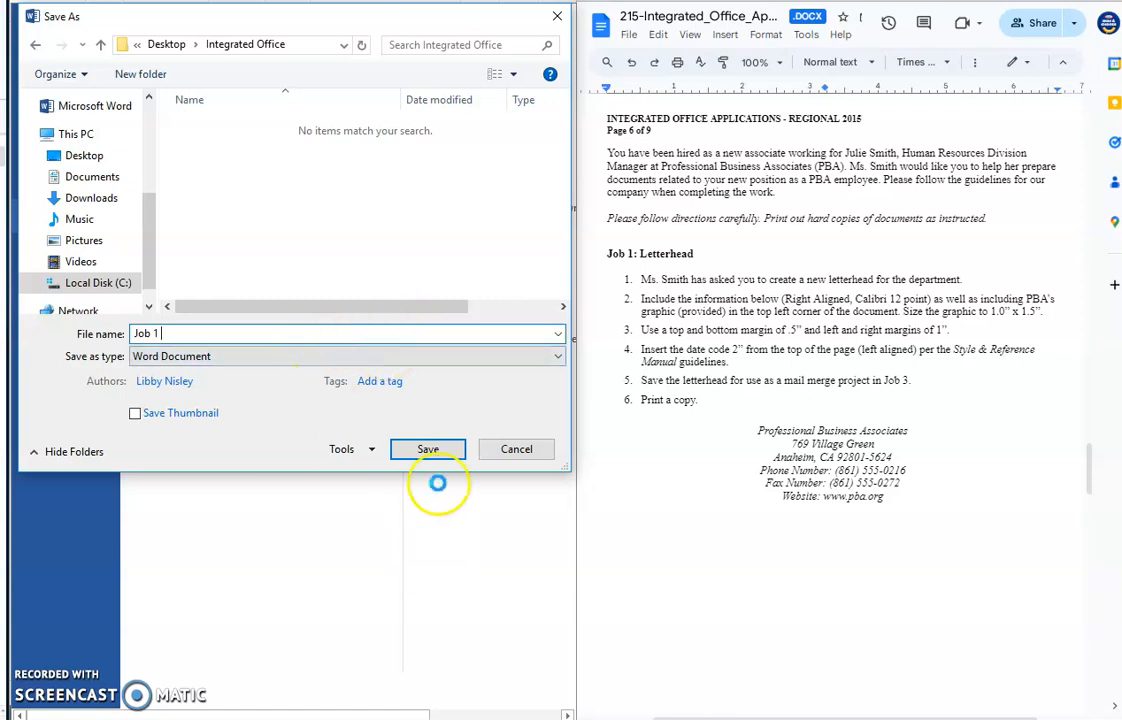
pyautogui.click(428, 449)
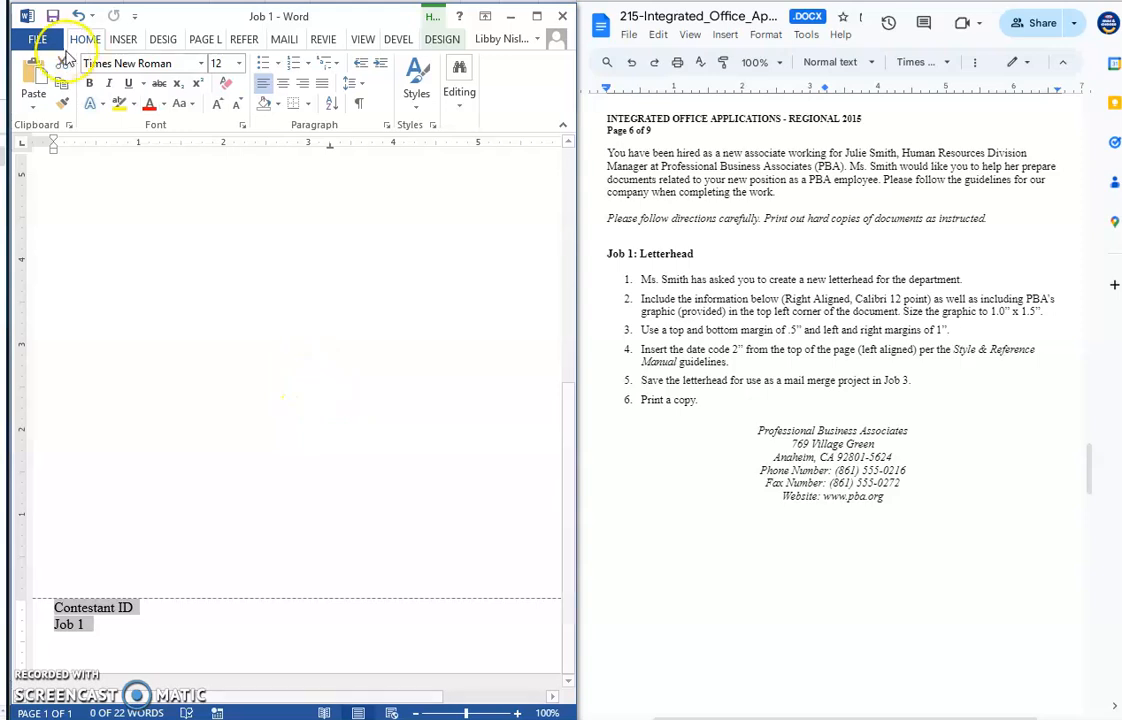
# - Review the letterhead's print settings and preview, and return to the document without printing
pyautogui.click(44, 44)
pyautogui.click(70, 250)
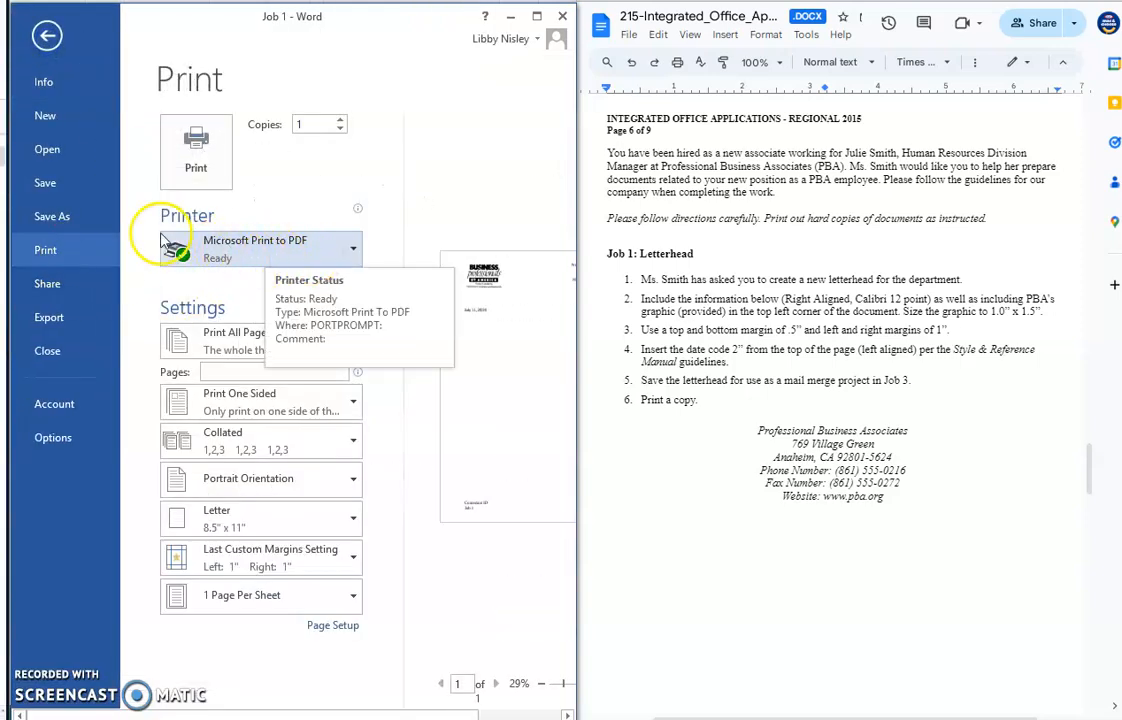
pyautogui.click(47, 36)
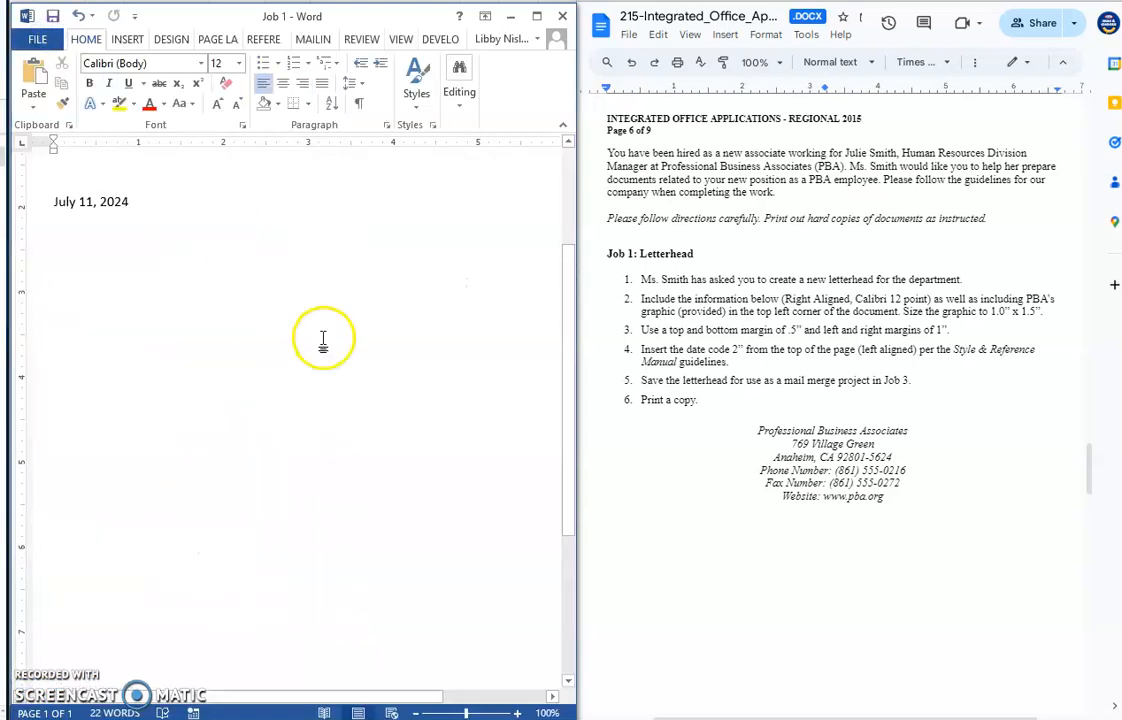
# - Bring up the Job 2 spreadsheet instructions and switch to a blank Excel workbook, placing its window fully in view
pyautogui.scroll(-10, 676, 440)
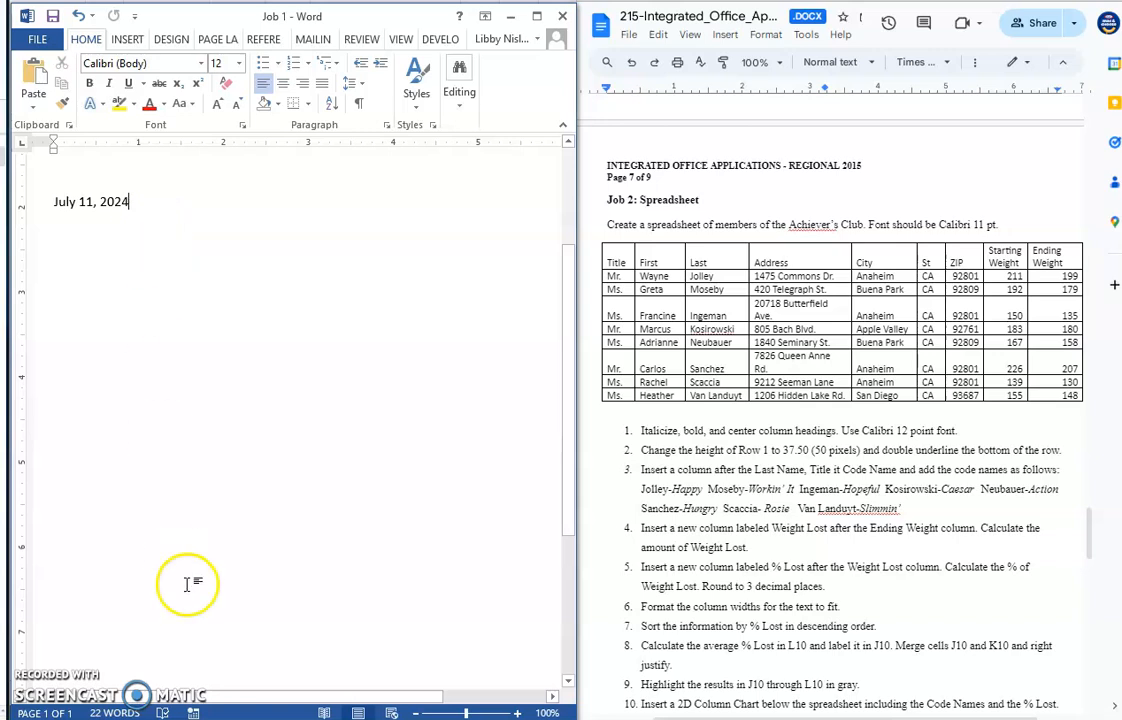
pyautogui.click(200, 718)
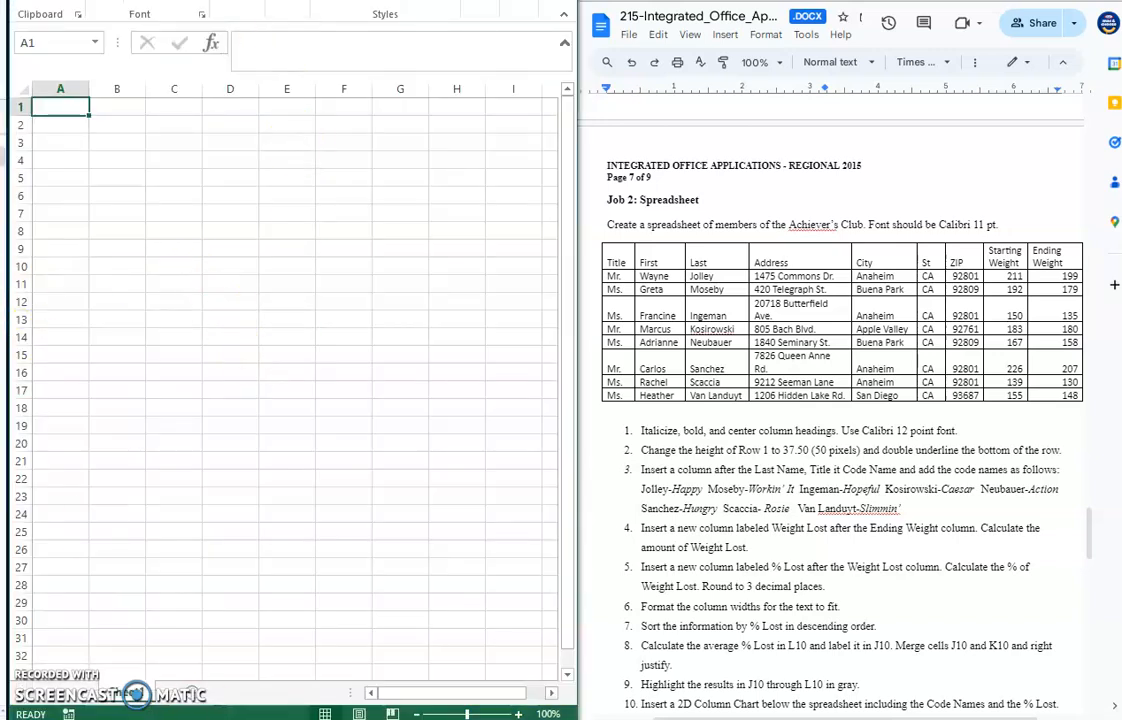
pyautogui.moveTo(315, 0); pyautogui.dragTo(315, 0)
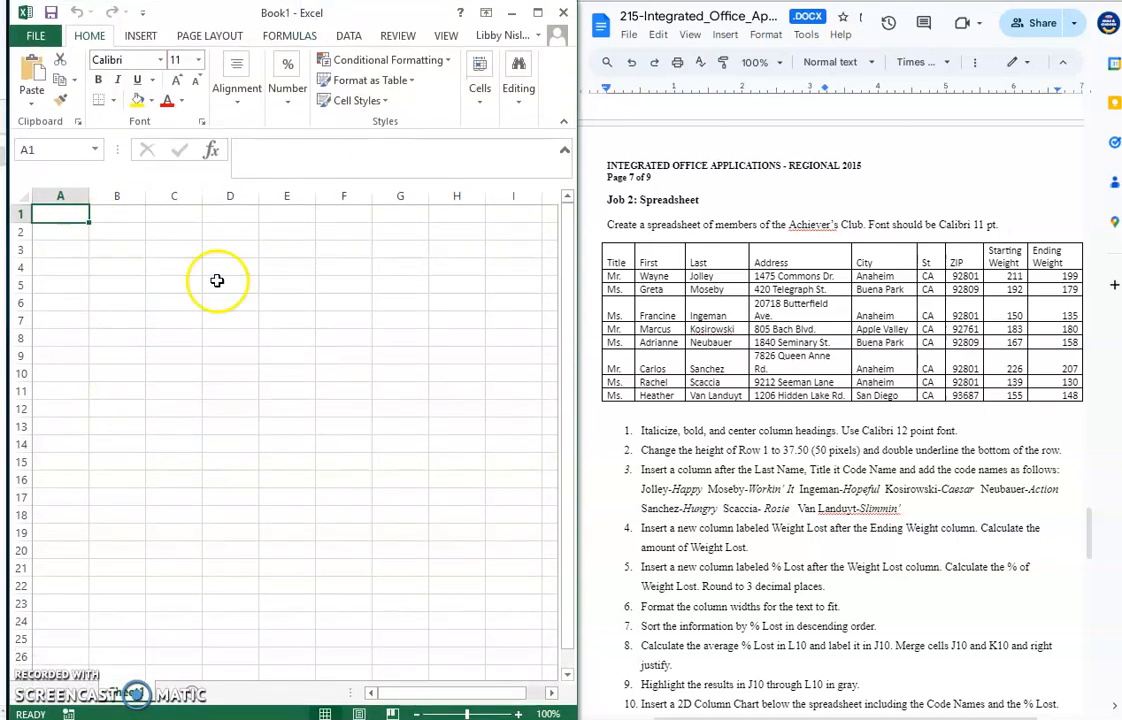
# - Enter the column headings Title, First, Last and Address across row 1, starting in cell A1
pyautogui.click(55, 218)
pyautogui.write('Tim')
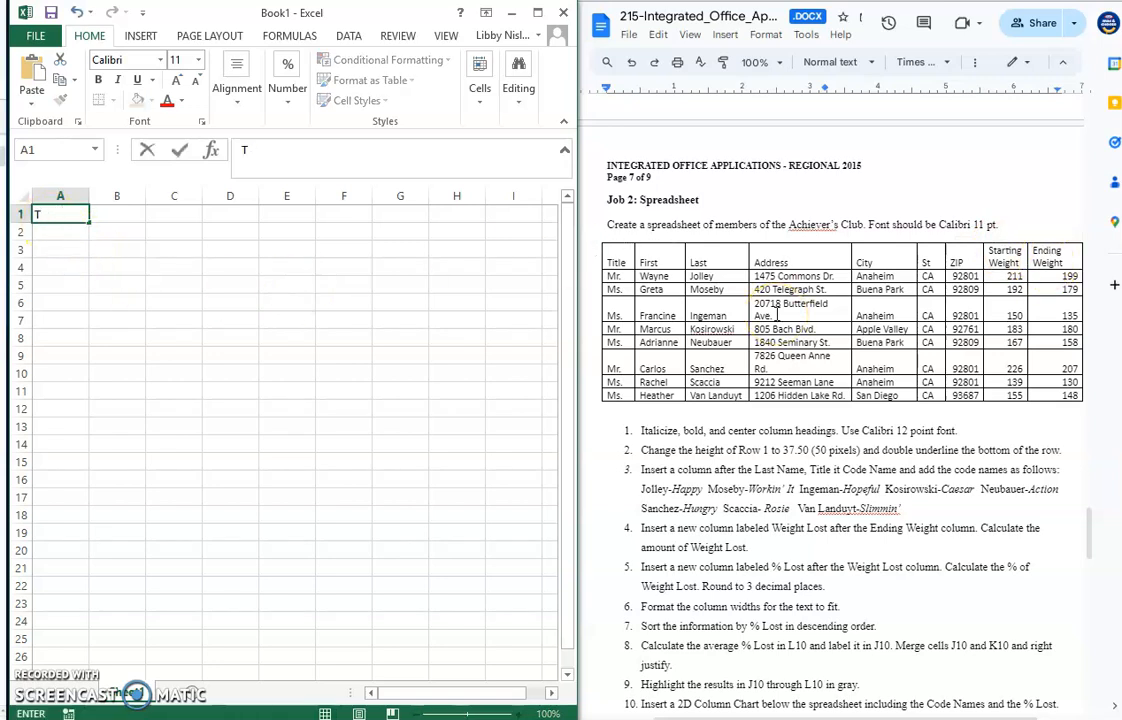
pyautogui.press('Tab')
pyautogui.write('F')
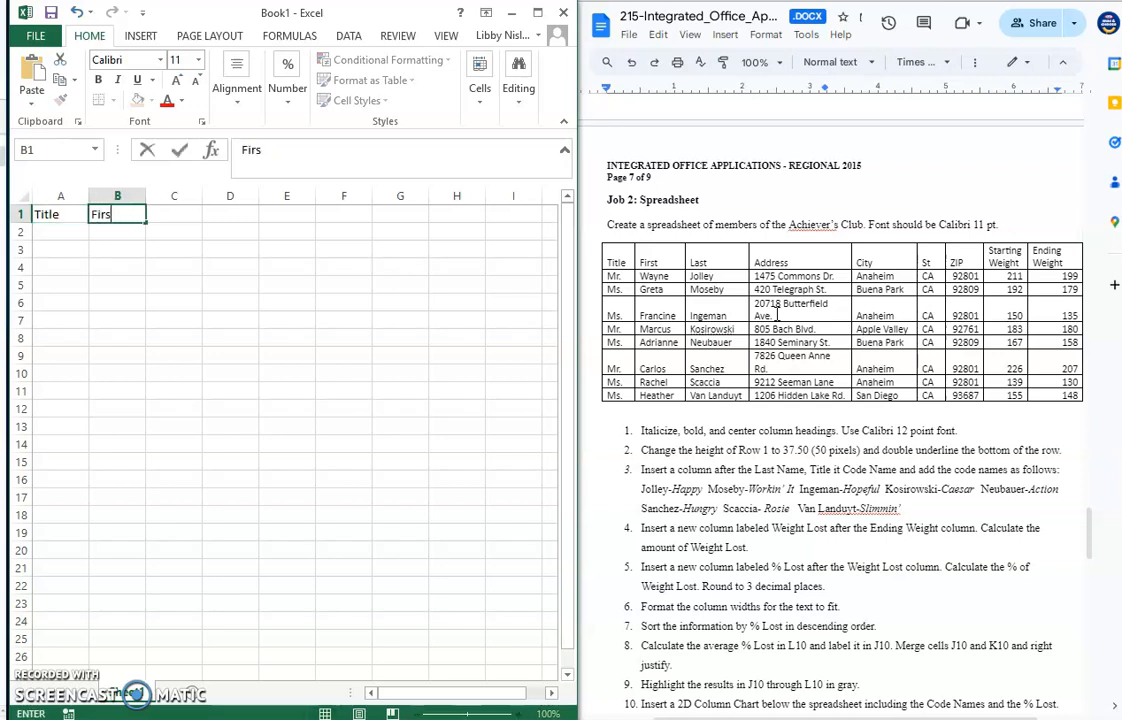
pyautogui.press('Tab')
pyautogui.write('Last')
pyautogui.press('Tab')
pyautogui.write('Ad')
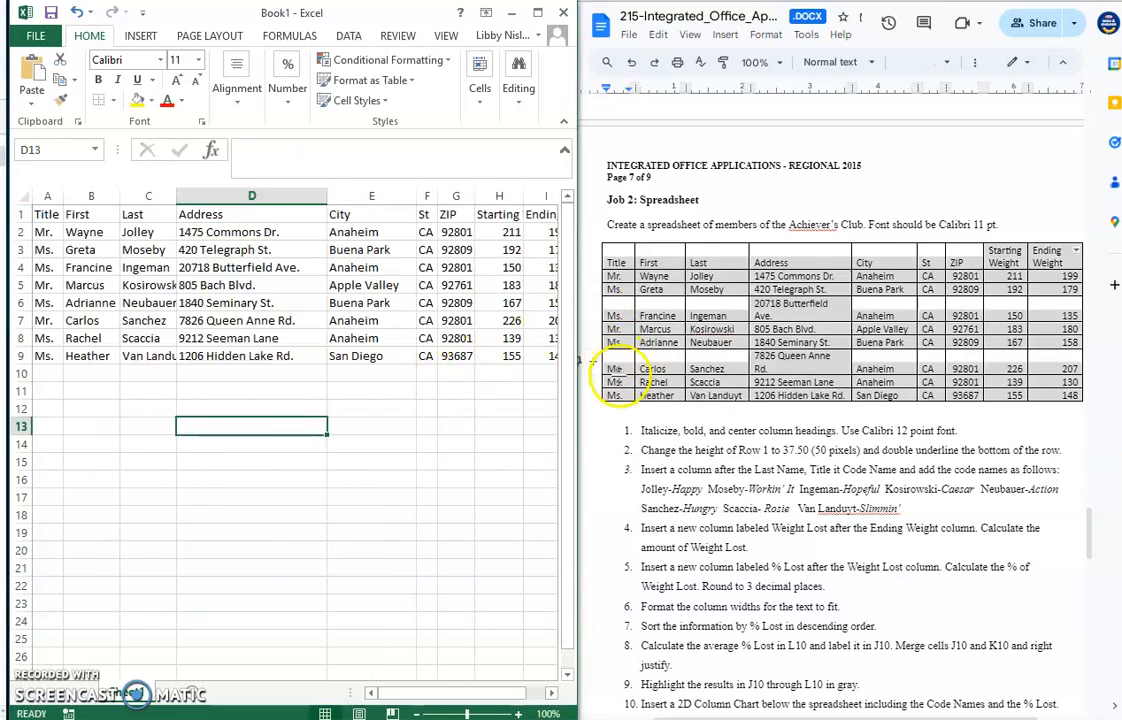
# - Set the font size of the entire worksheet to 12
pyautogui.click(617, 382)
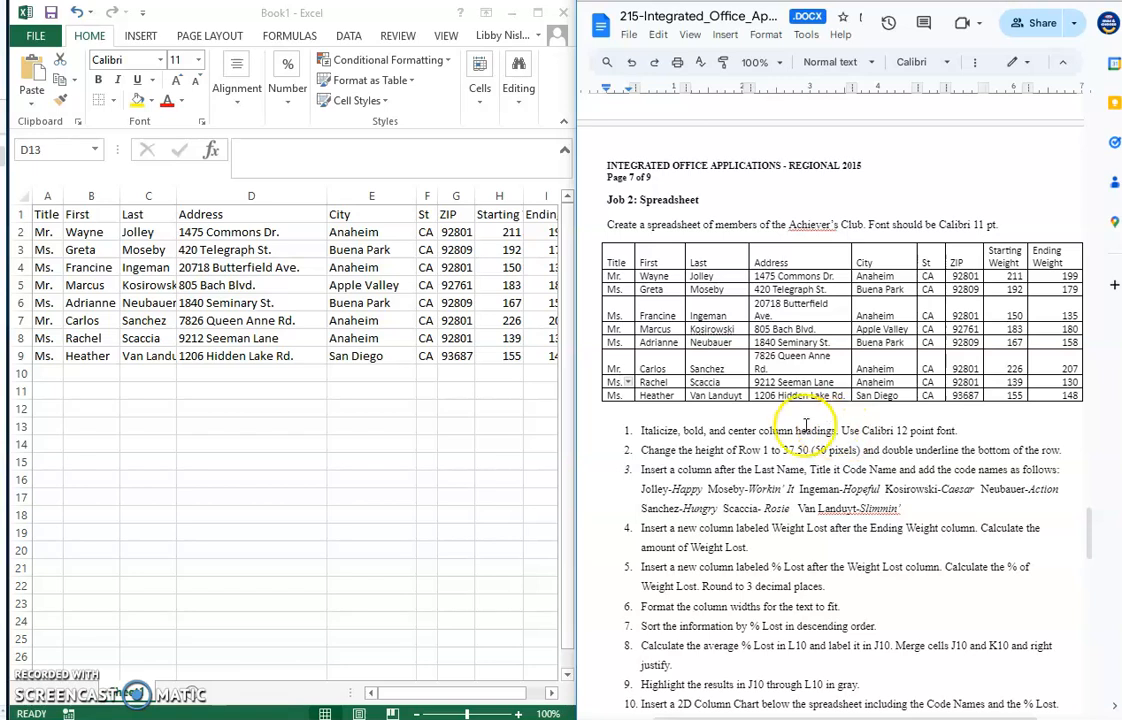
pyautogui.click(20, 196)
pyautogui.click(22, 197)
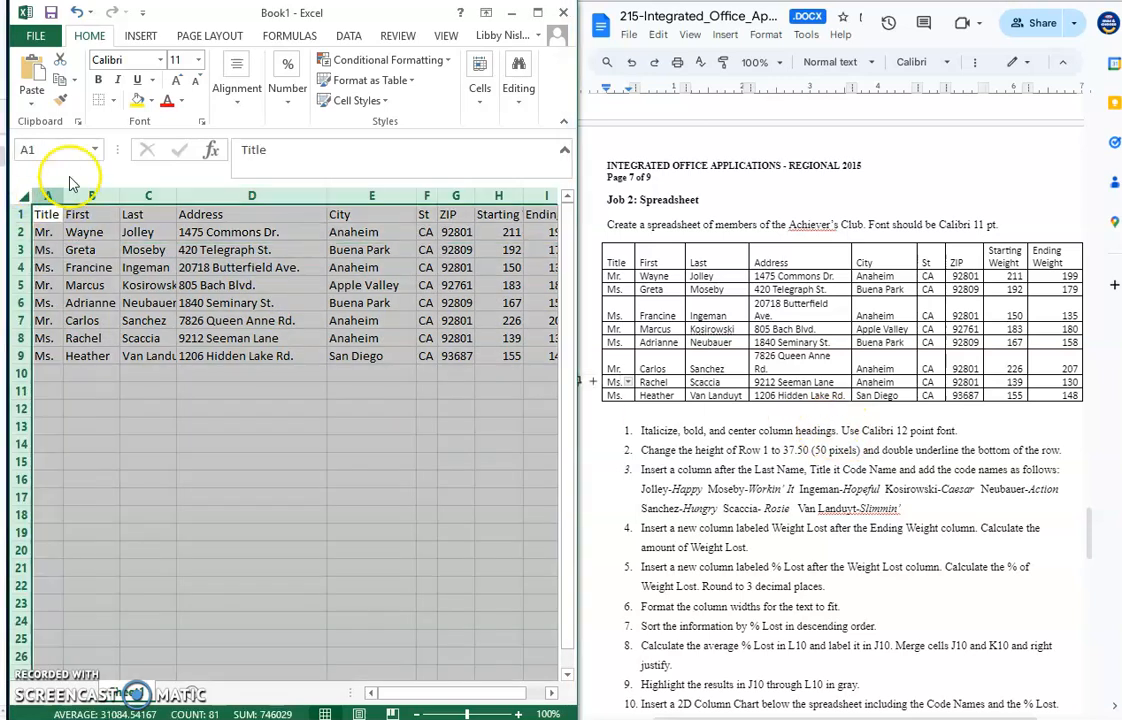
pyautogui.click(200, 62)
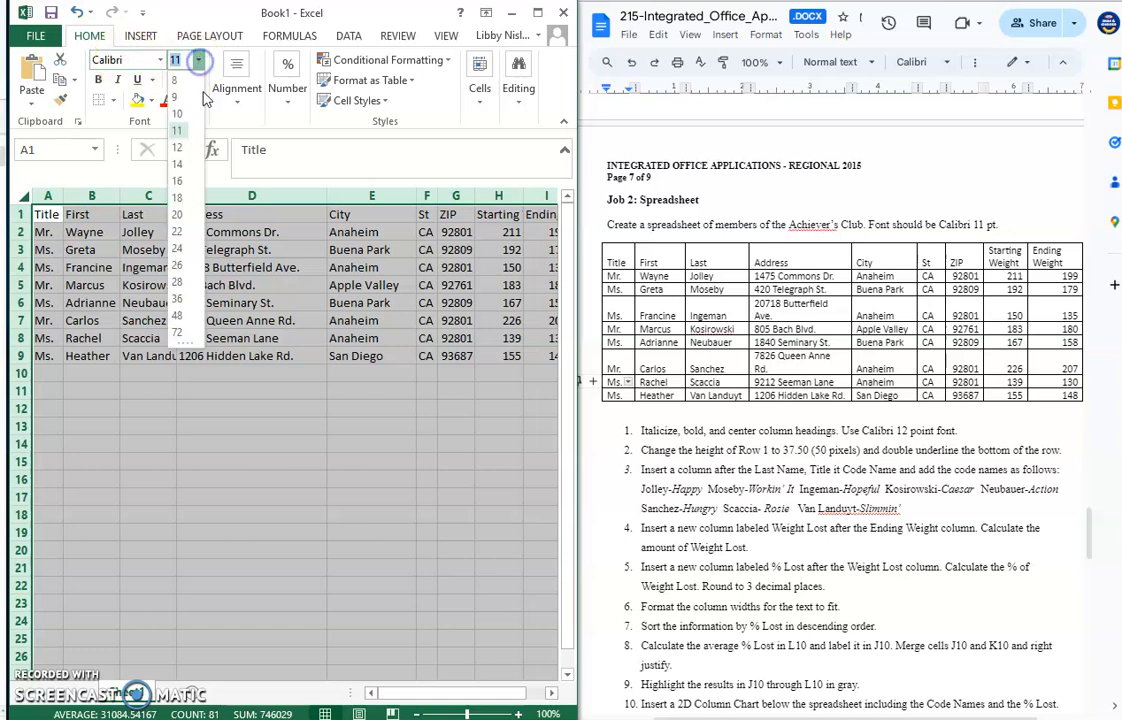
pyautogui.click(178, 150)
pyautogui.click(296, 412)
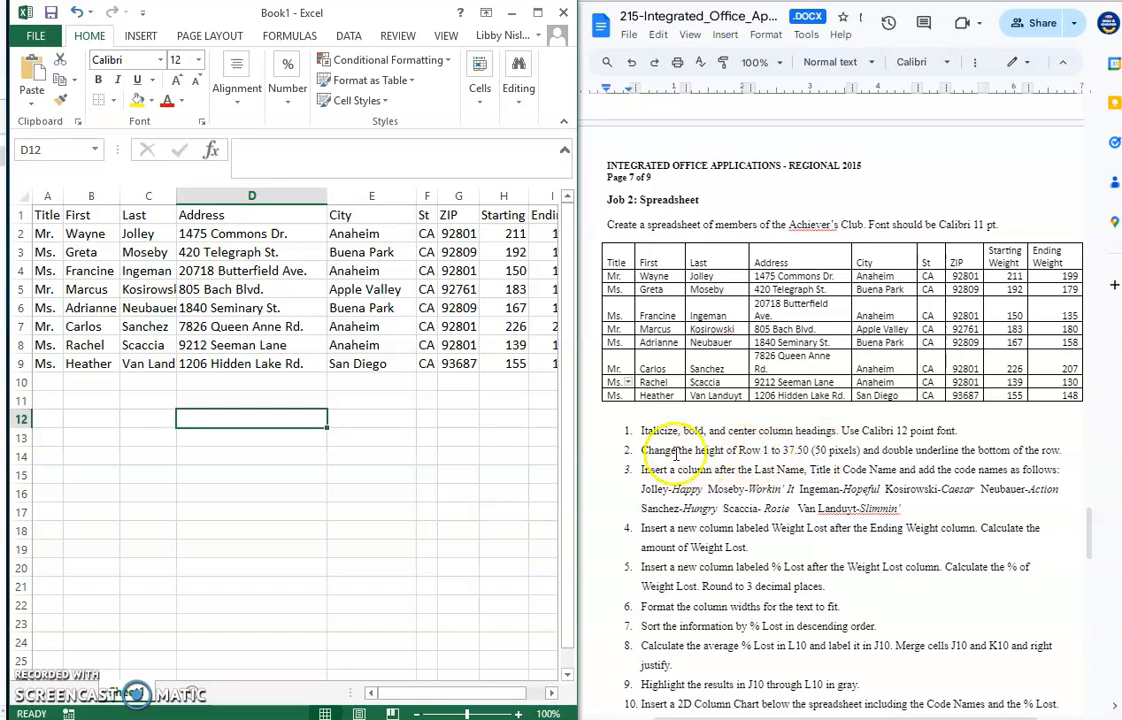
# - Increase the height of row 1 to 37.50 and apply a bottom double border to A1:J1
pyautogui.moveTo(26, 224); pyautogui.dragTo(22, 249)
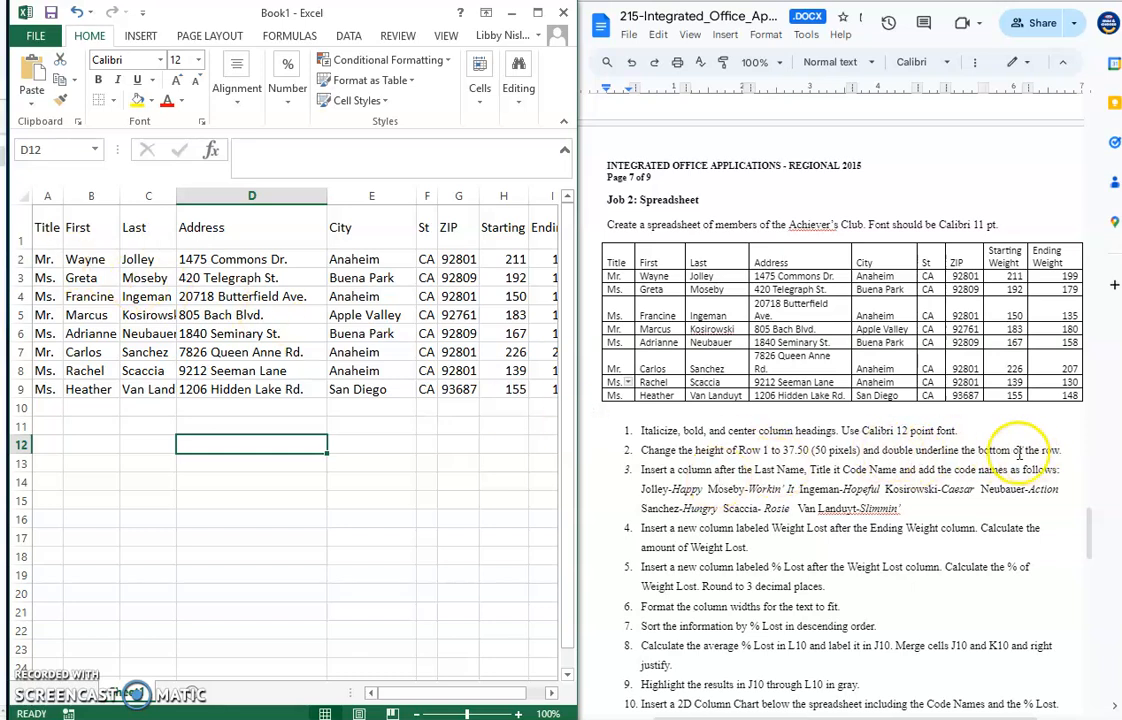
pyautogui.moveTo(53, 237); pyautogui.dragTo(510, 225)
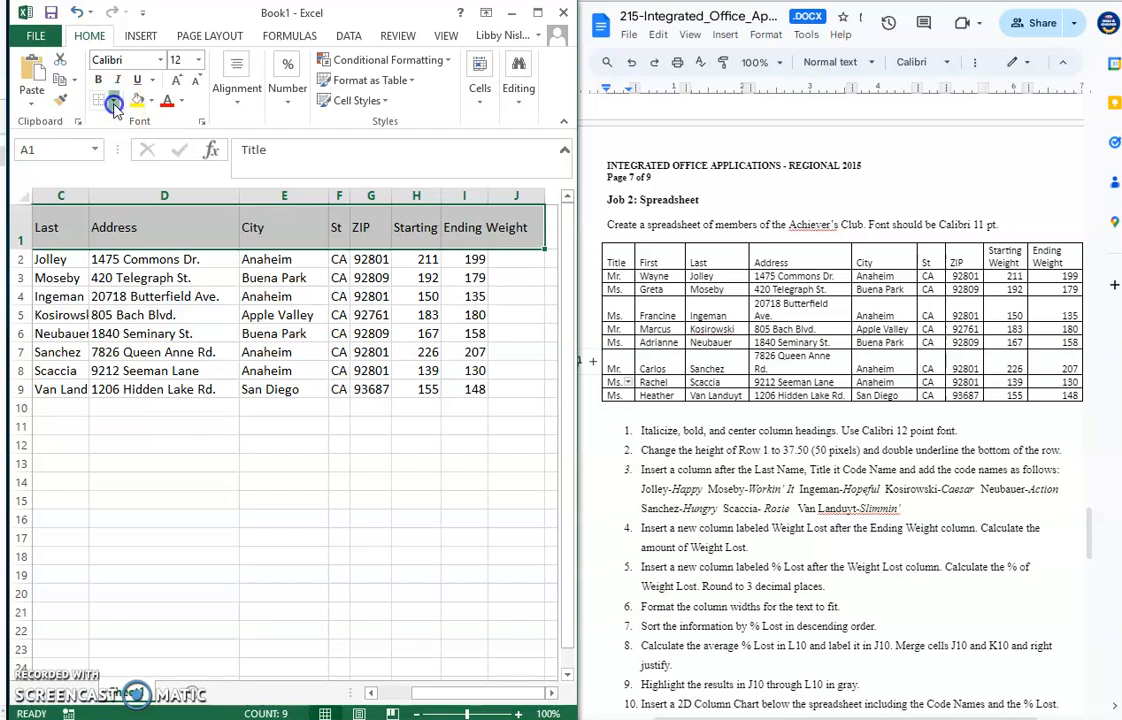
pyautogui.click(113, 100)
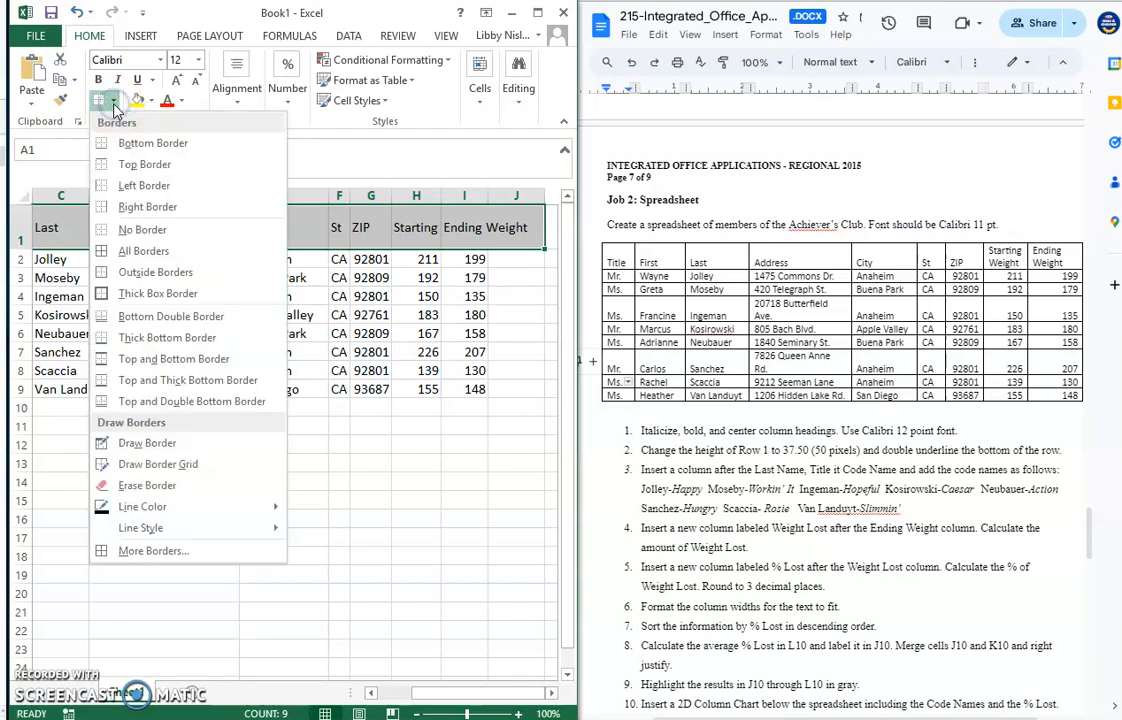
pyautogui.click(155, 317)
pyautogui.click(190, 446)
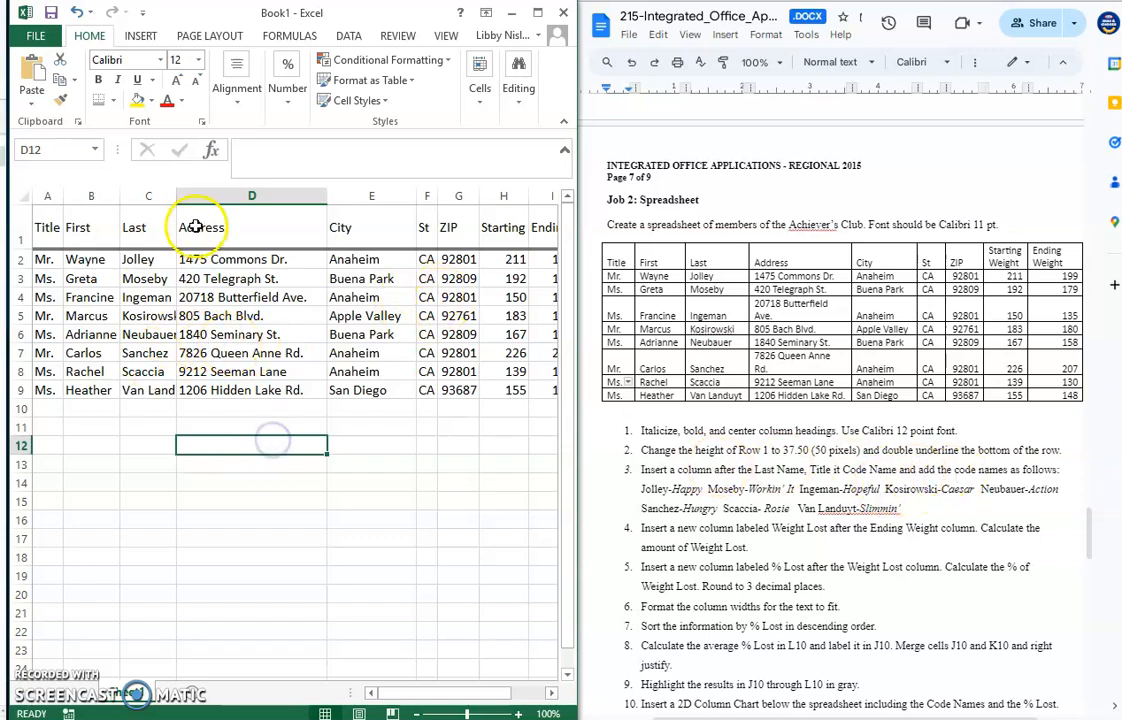
# - Insert a column before Address and title it "Code Name" in D1
pyautogui.click(194, 190)
pyautogui.rightClick(197, 192)
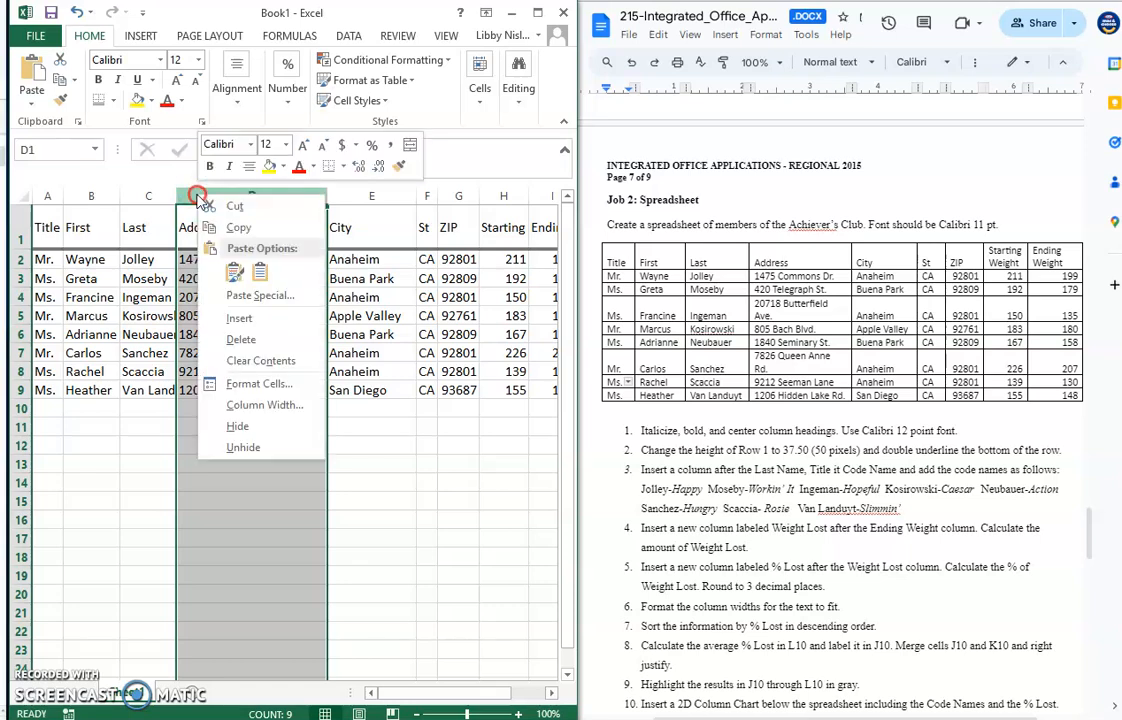
pyautogui.click(258, 318)
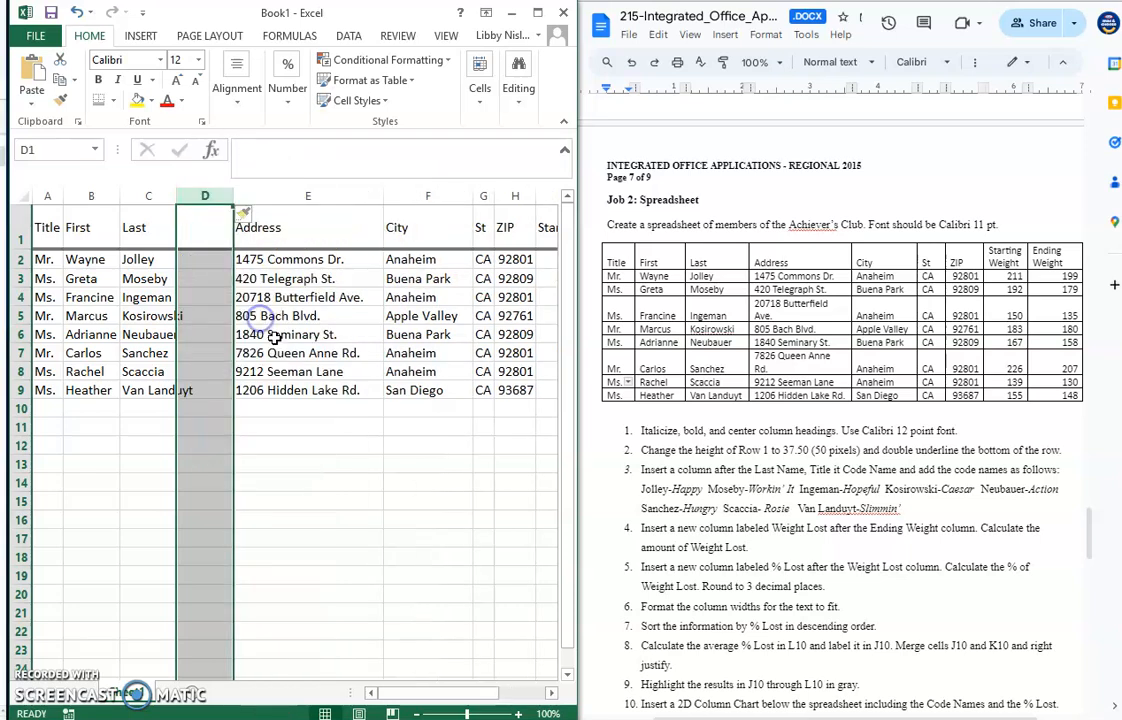
pyautogui.click(207, 228)
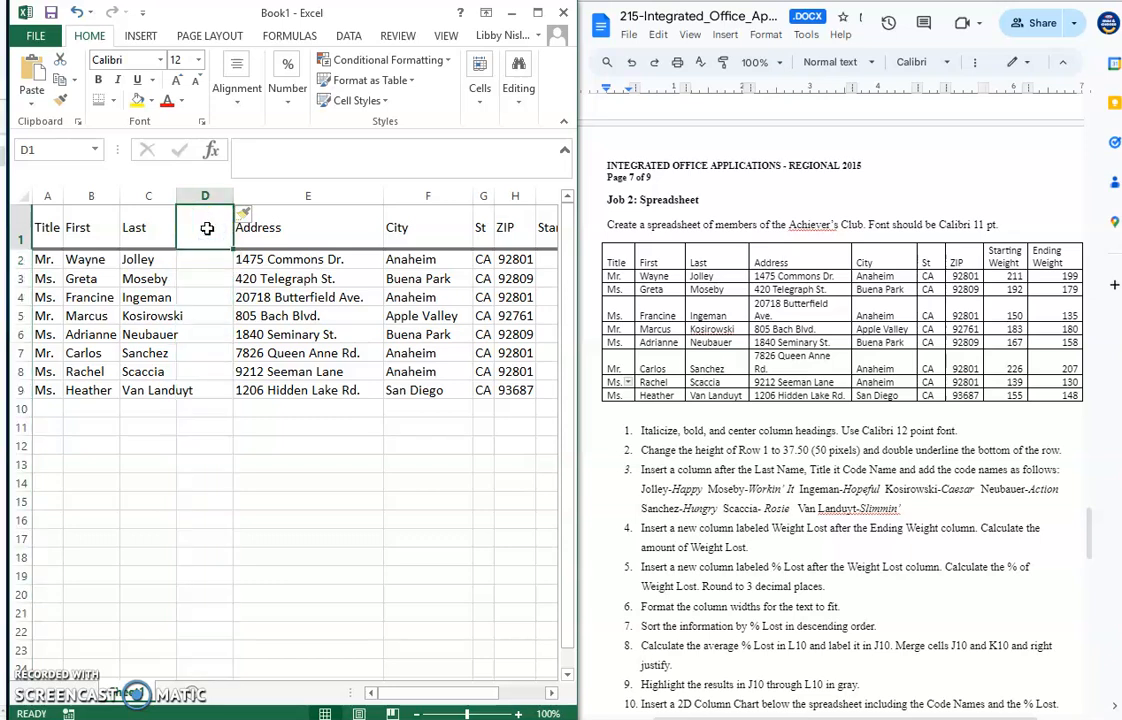
pyautogui.write('Code Name')
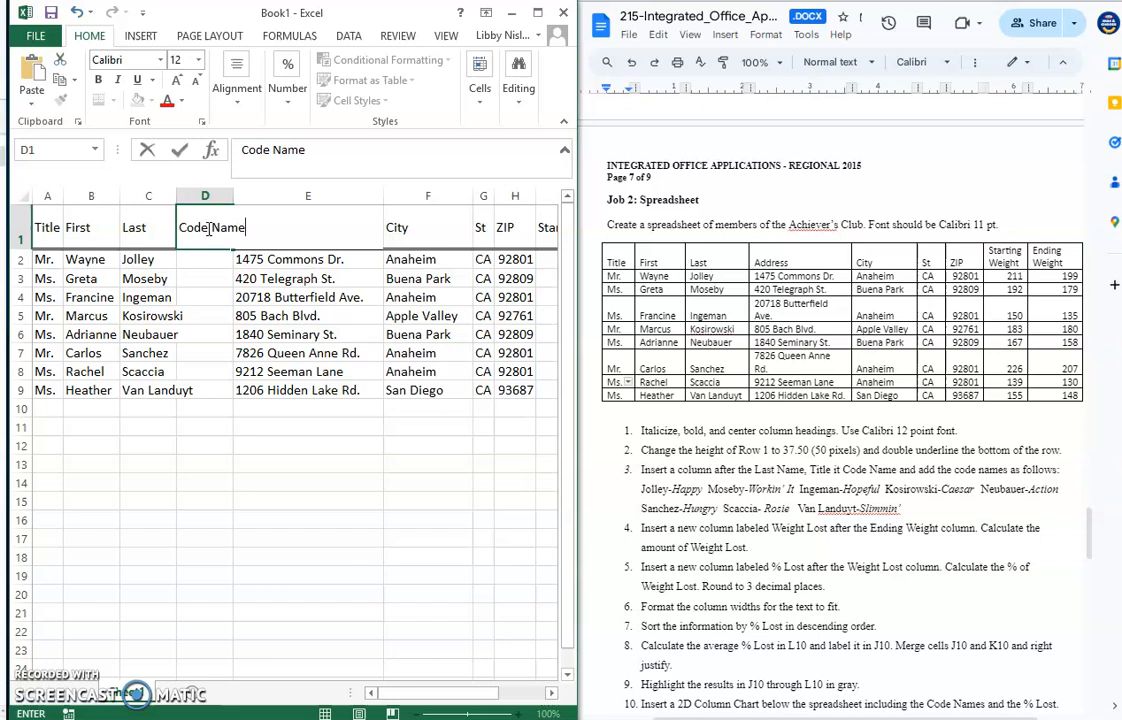
pyautogui.press('Return')
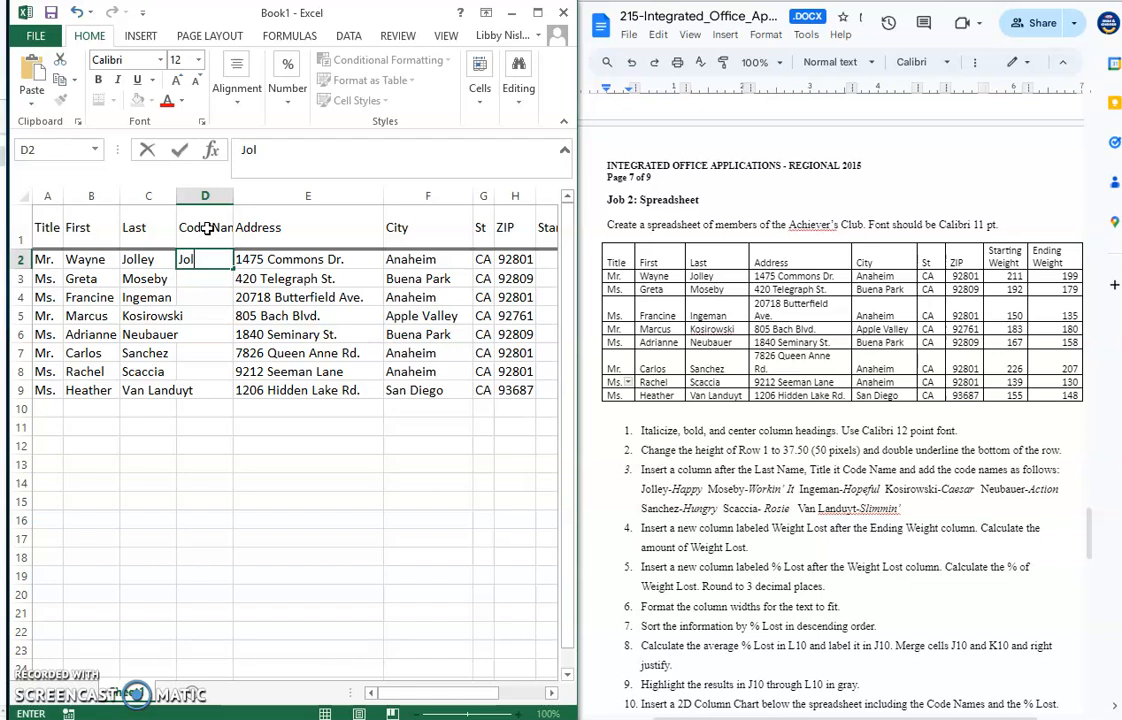
# - Enter the first two code names in D2 and D3, each prefixed with the member's last name and a hyphen
pyautogui.write('ppy')
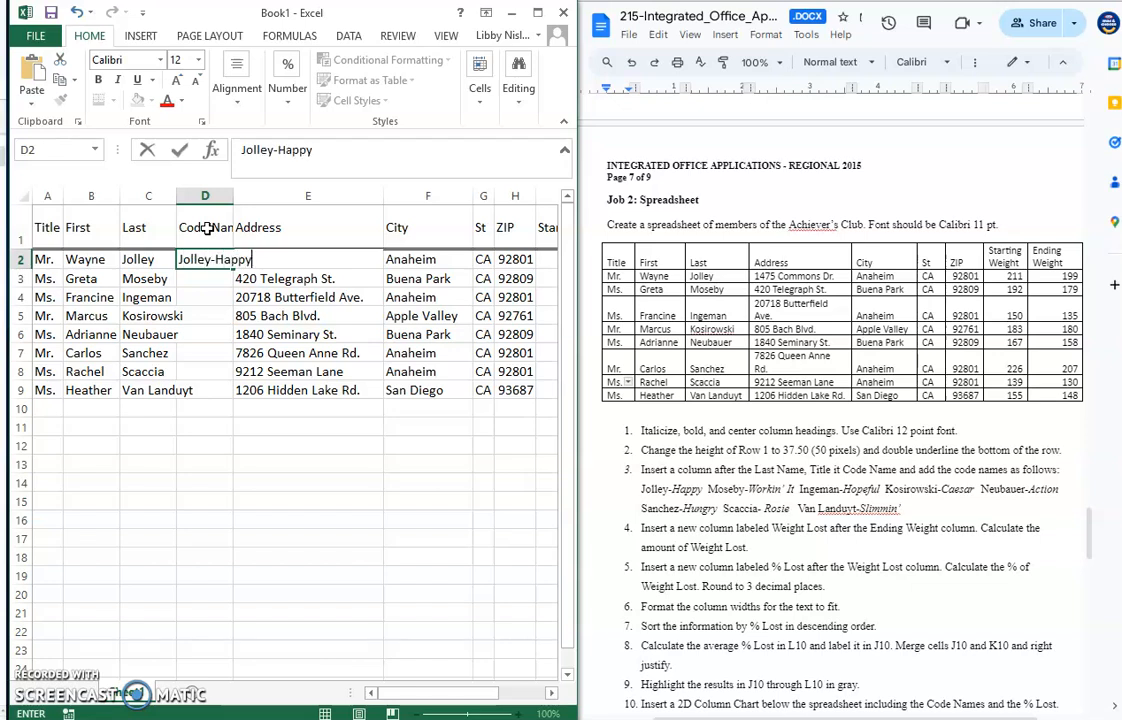
pyautogui.press('Return')
pyautogui.write("Mseby-Workn' It")
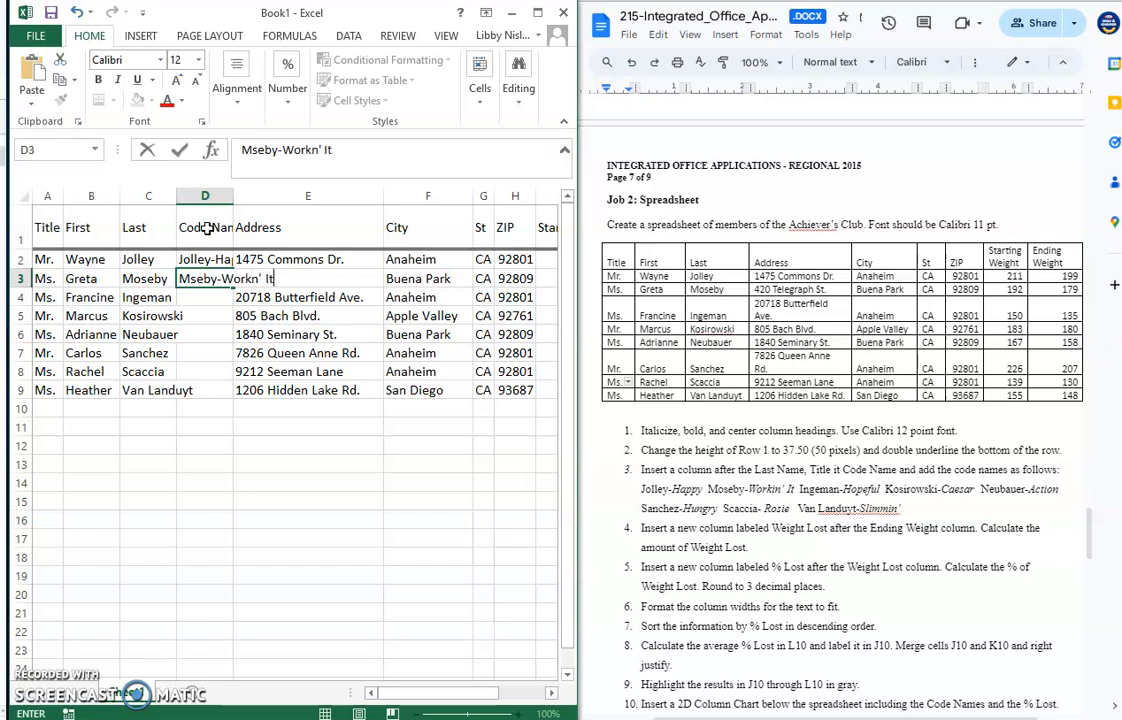
pyautogui.press('Return')
pyautogui.click(205, 278)
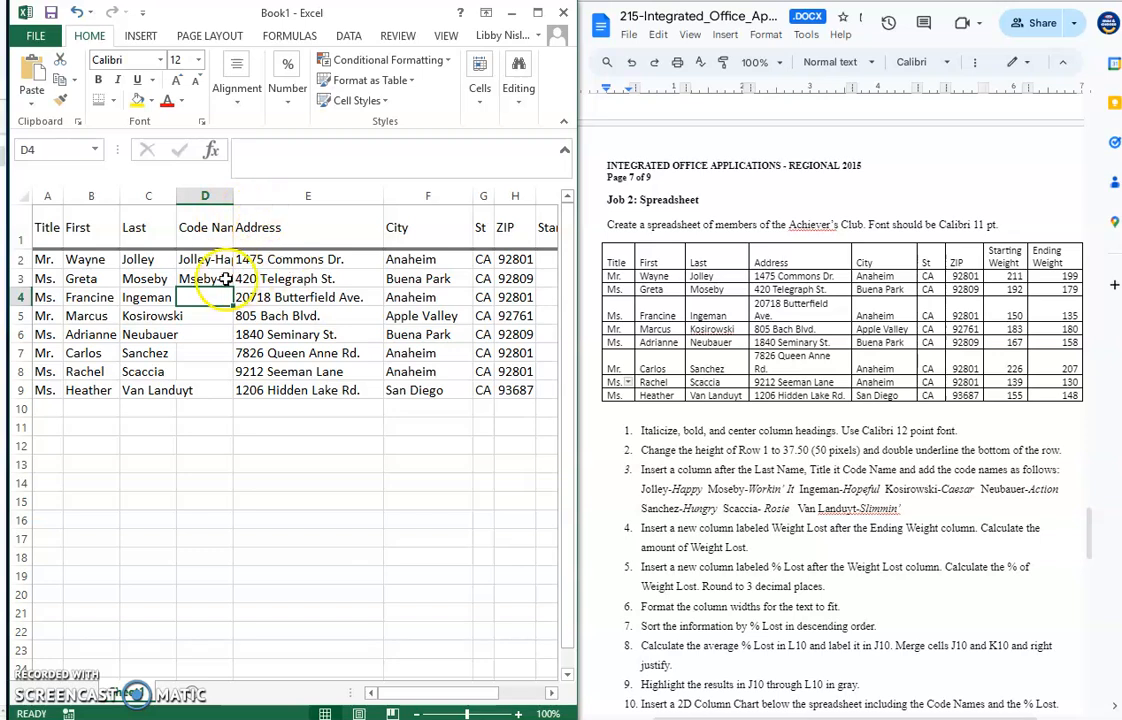
pyautogui.click(252, 149)
pyautogui.write('o')
# - Enter the code name "Hopeful" in D4 without the member's last name
pyautogui.click(214, 299)
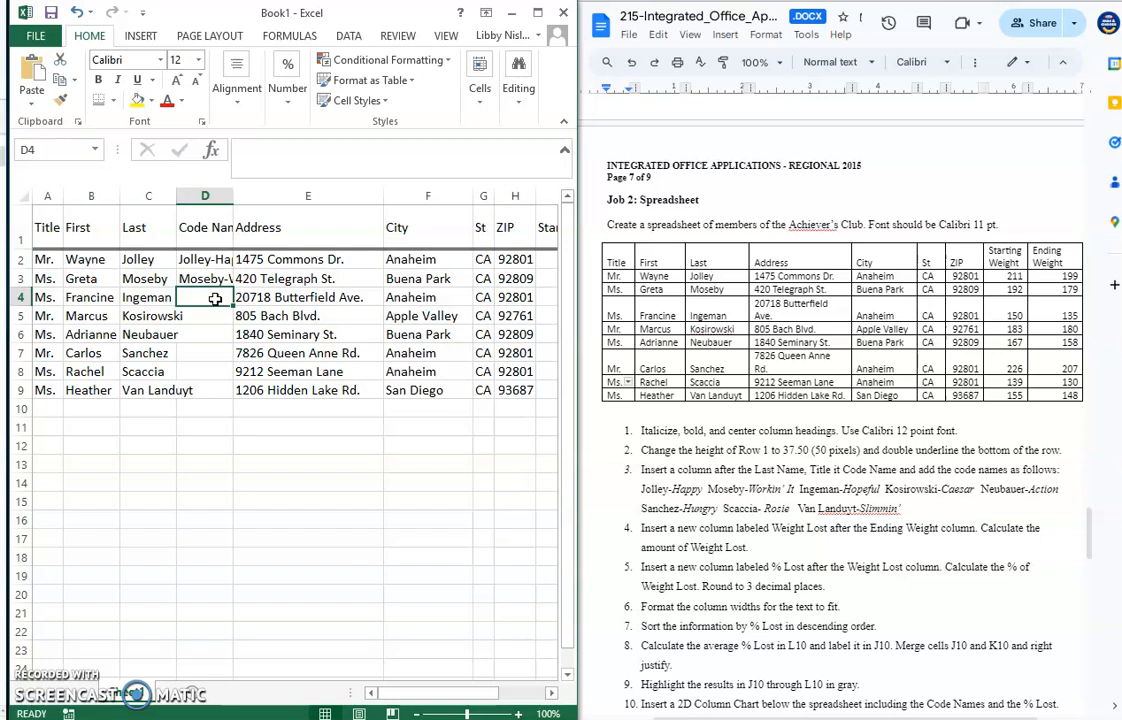
pyautogui.write("Ingeman-Workn' It")
pyautogui.press('BackSpace')
pyautogui.press('BackSpace')
pyautogui.press('BackSpace')
pyautogui.press('BackSpace')
pyautogui.press('BackSpace')
pyautogui.press('BackSpace')
pyautogui.press('BackSpace')
pyautogui.press('BackSpace')
pyautogui.press('BackSpace')
pyautogui.press('BackSpace')
pyautogui.press('BackSpace')
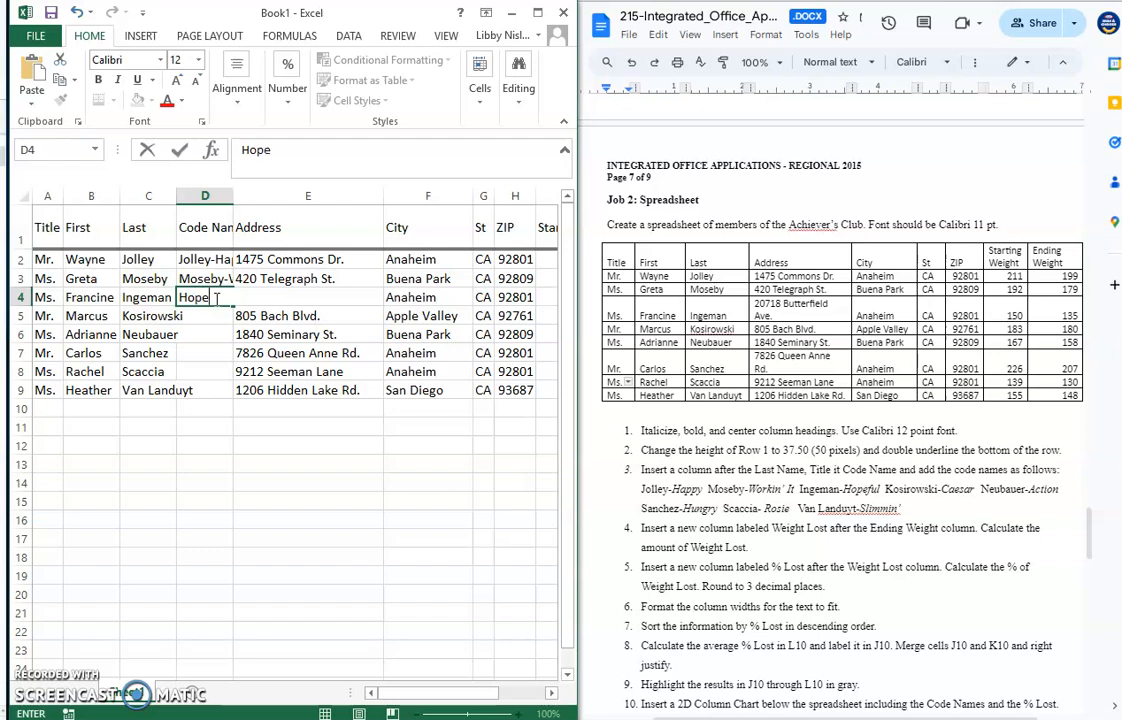
pyautogui.press('Up')
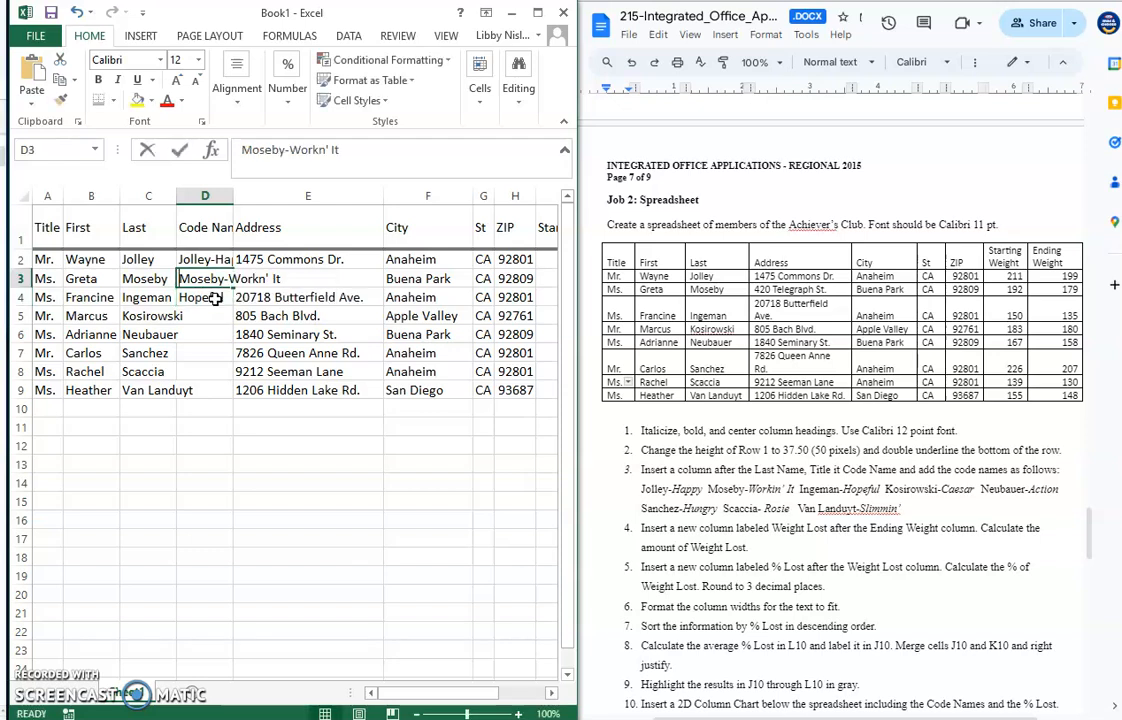
# - Replace the entries in D3 and D2 with only the code names "Workin' It" and "Happy"
pyautogui.write('Work')
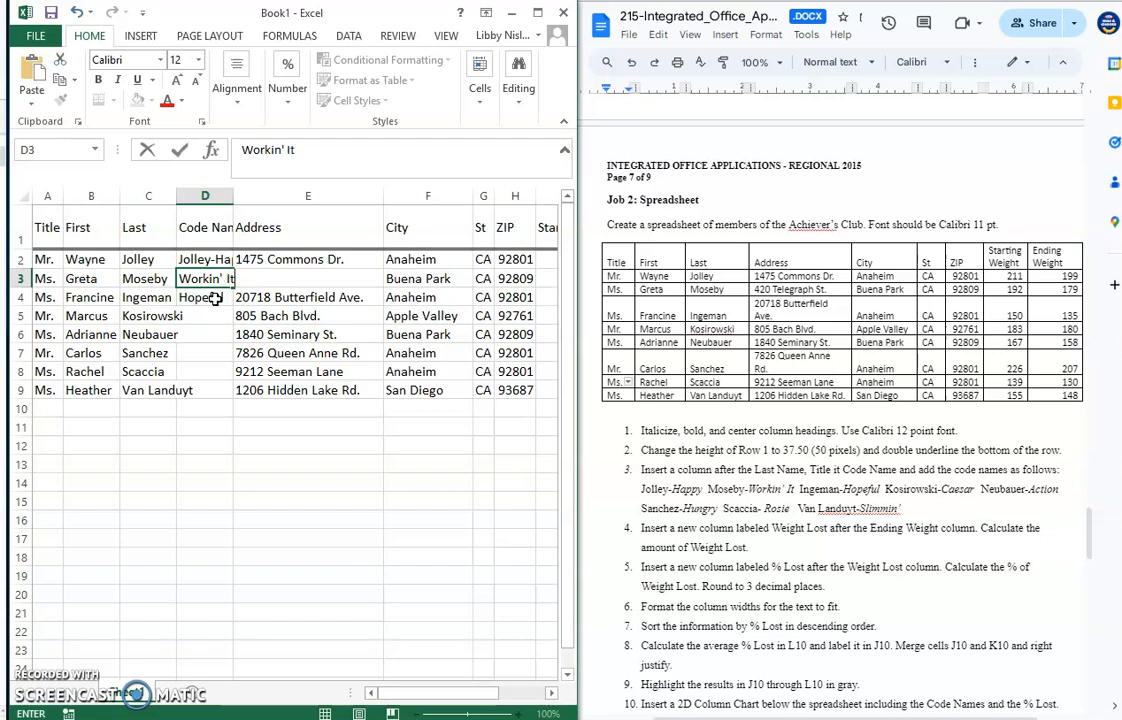
pyautogui.press('Up')
pyautogui.write('Happy')
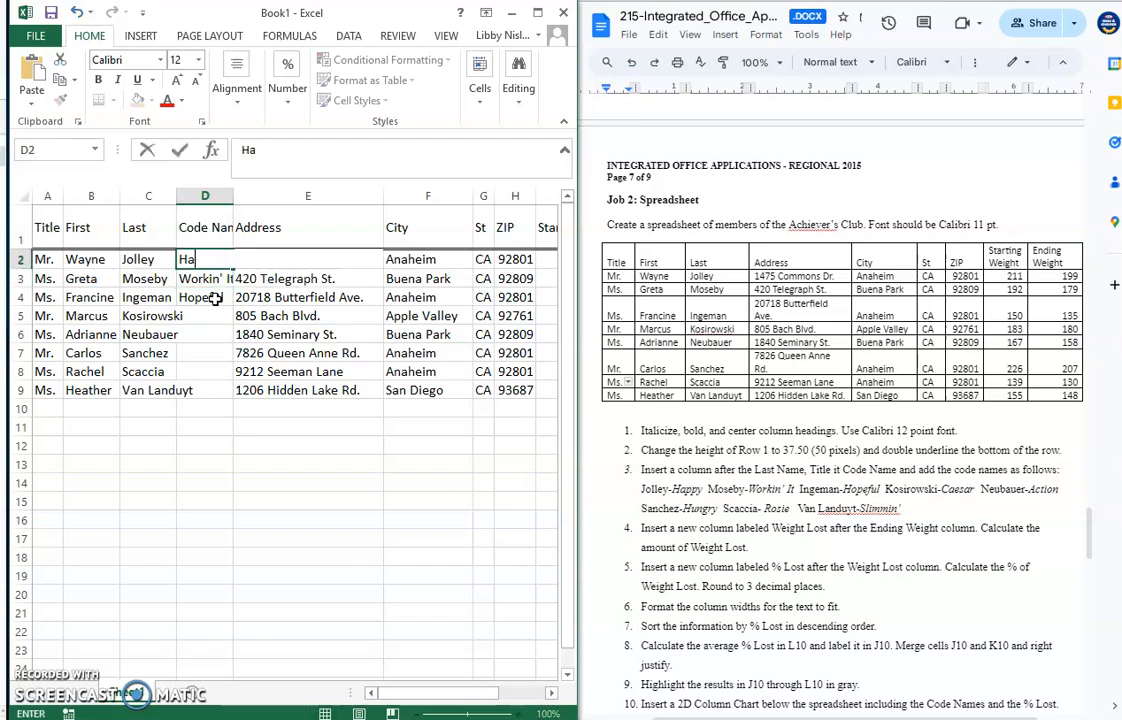
pyautogui.press('Return')
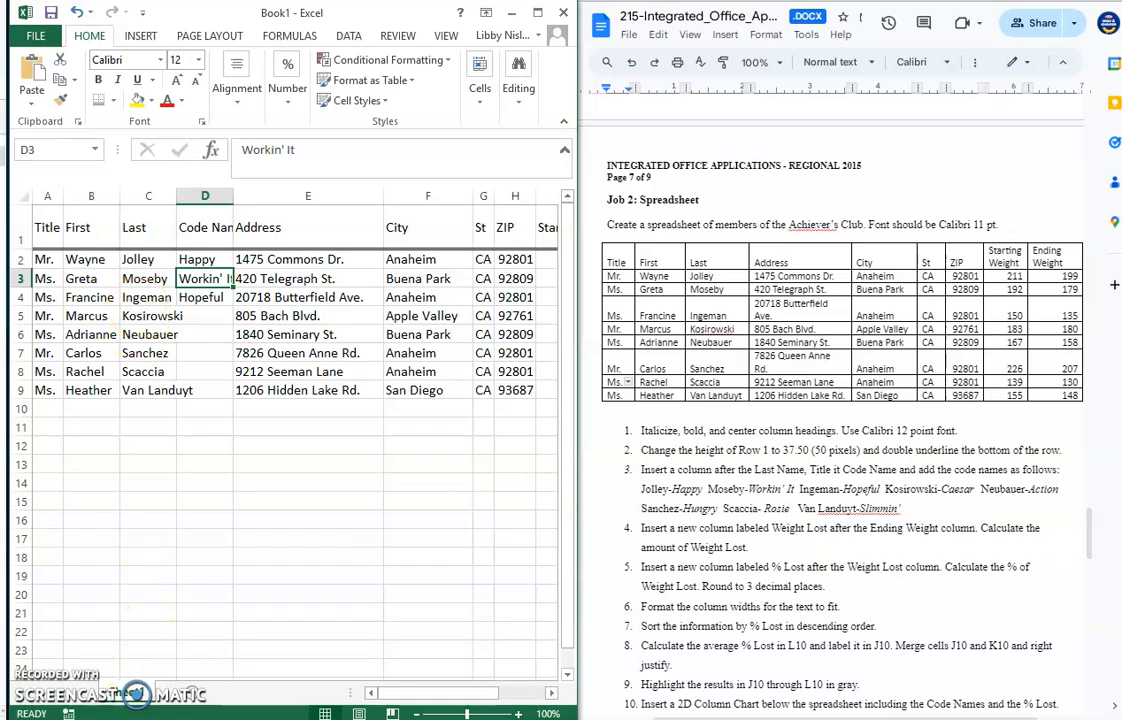
# - Add the heading "Weight Lost" in K1, directly after the Ending Weight column
pyautogui.click(644, 528)
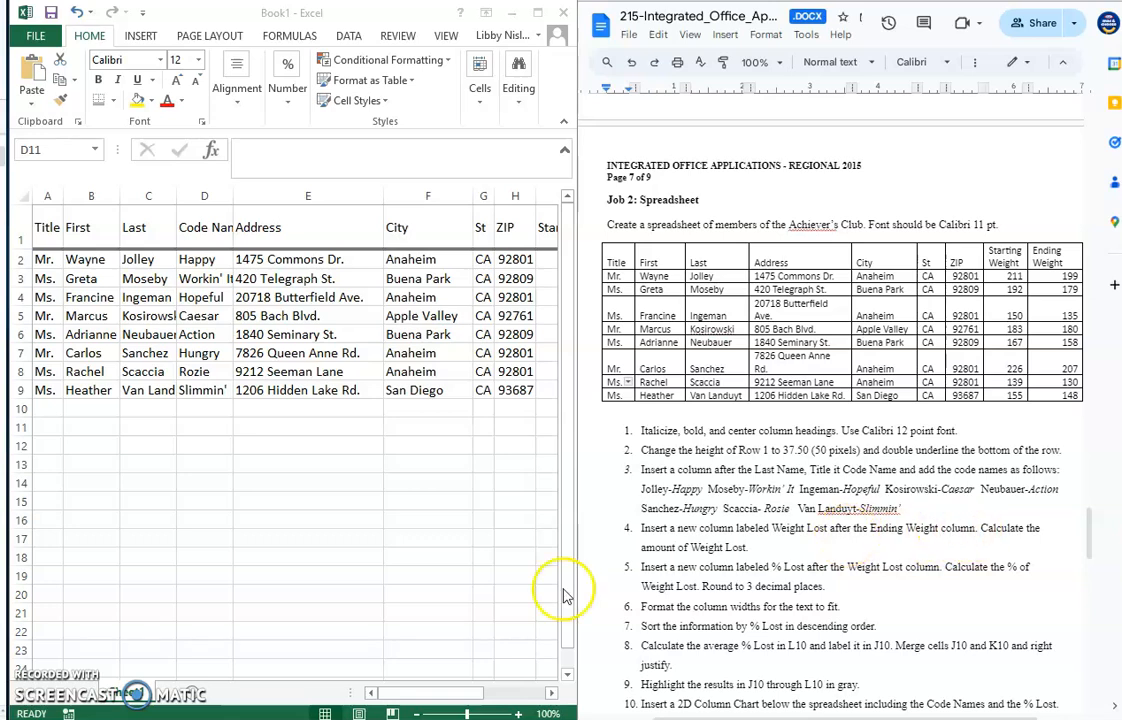
pyautogui.click(457, 697)
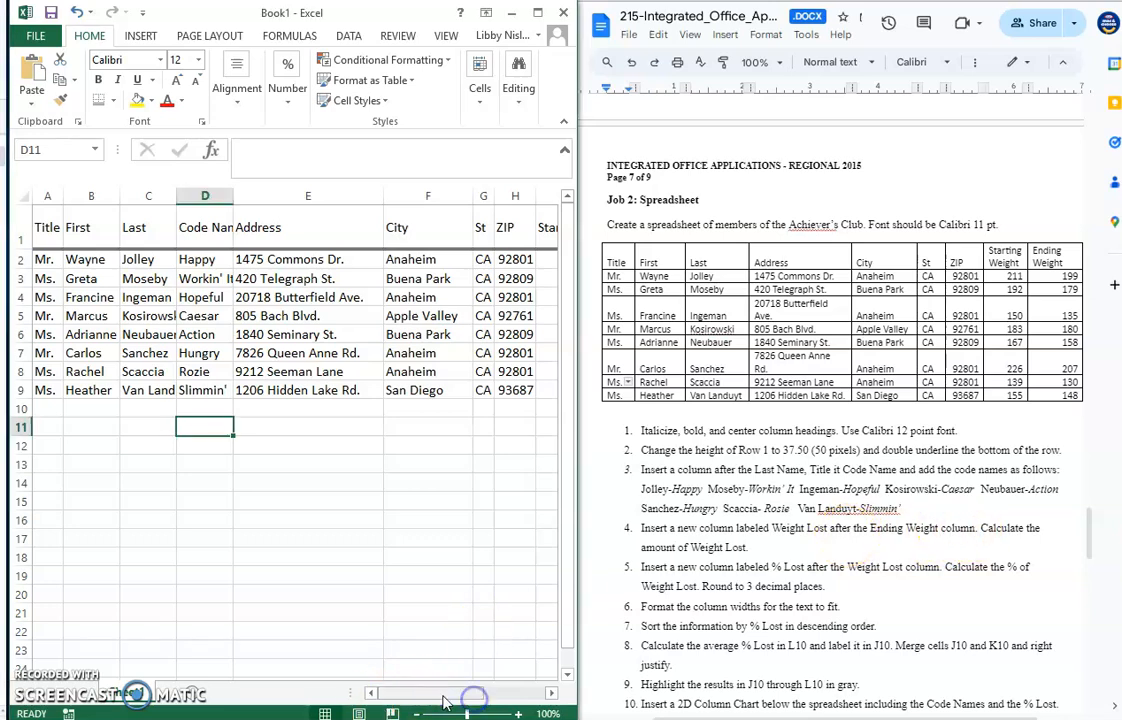
pyautogui.moveTo(447, 697); pyautogui.dragTo(508, 697)
pyautogui.click(494, 230)
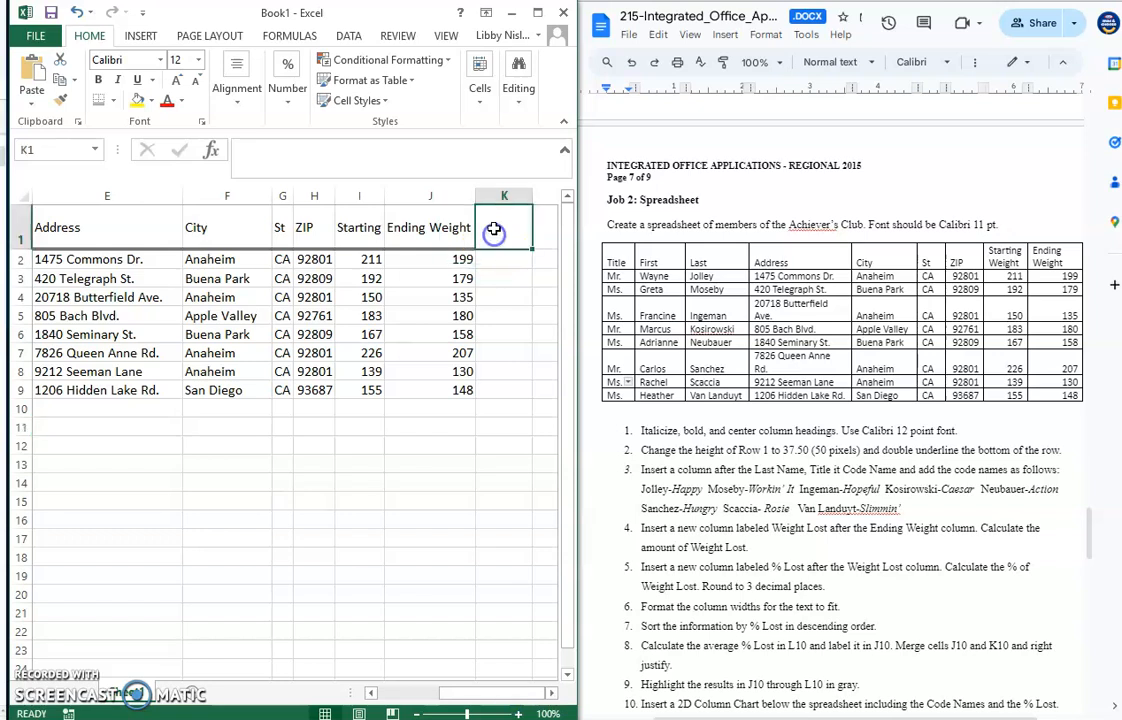
pyautogui.write('Weight Lost')
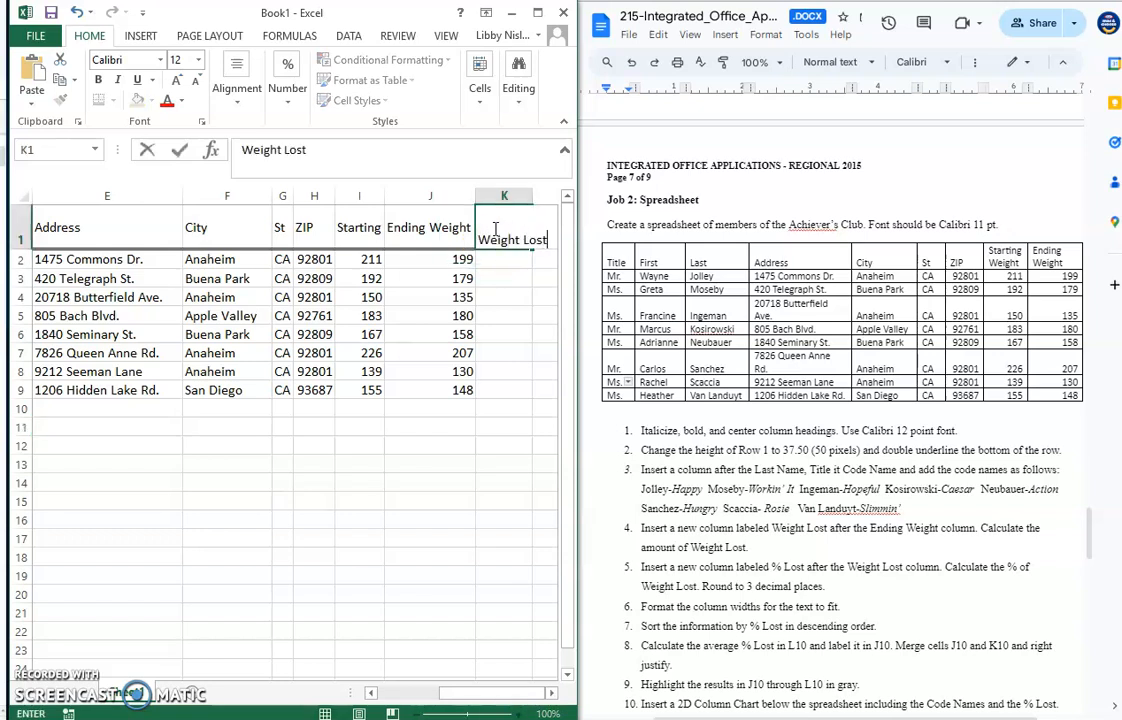
pyautogui.press('Return')
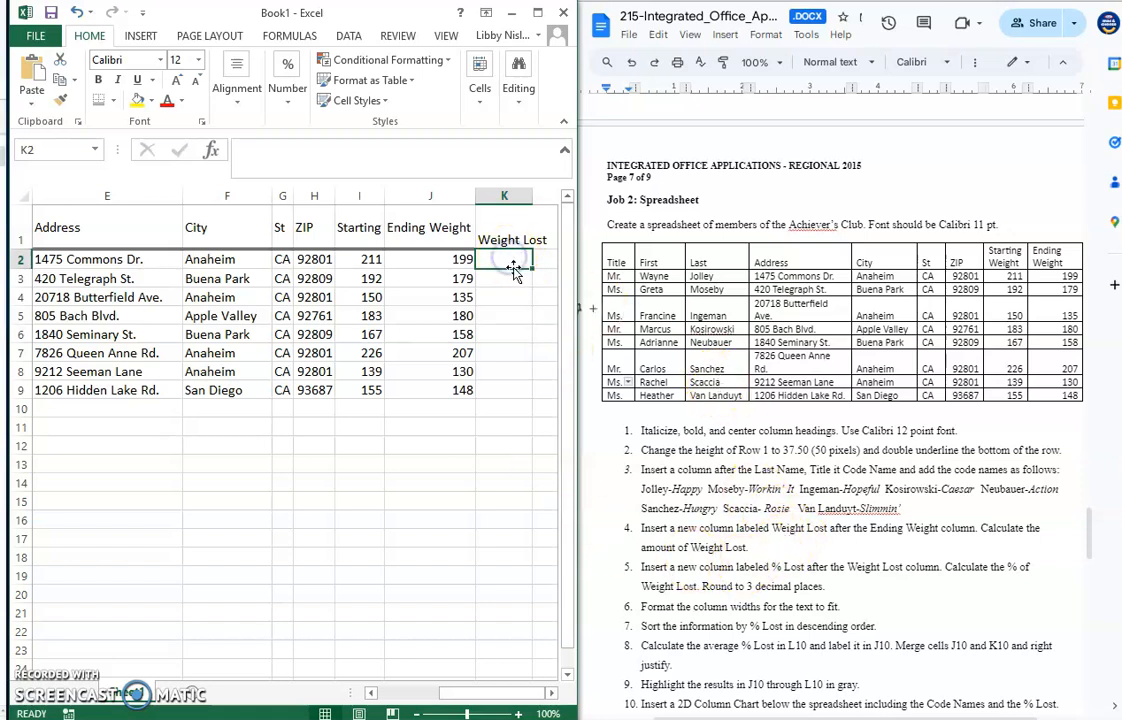
# - Calculate the weight lost in K2 with =J2-I2 and fill the formula down to K9
pyautogui.write('=')
pyautogui.click(437, 261)
pyautogui.write('-')
pyautogui.click(370, 260)
pyautogui.press('Return')
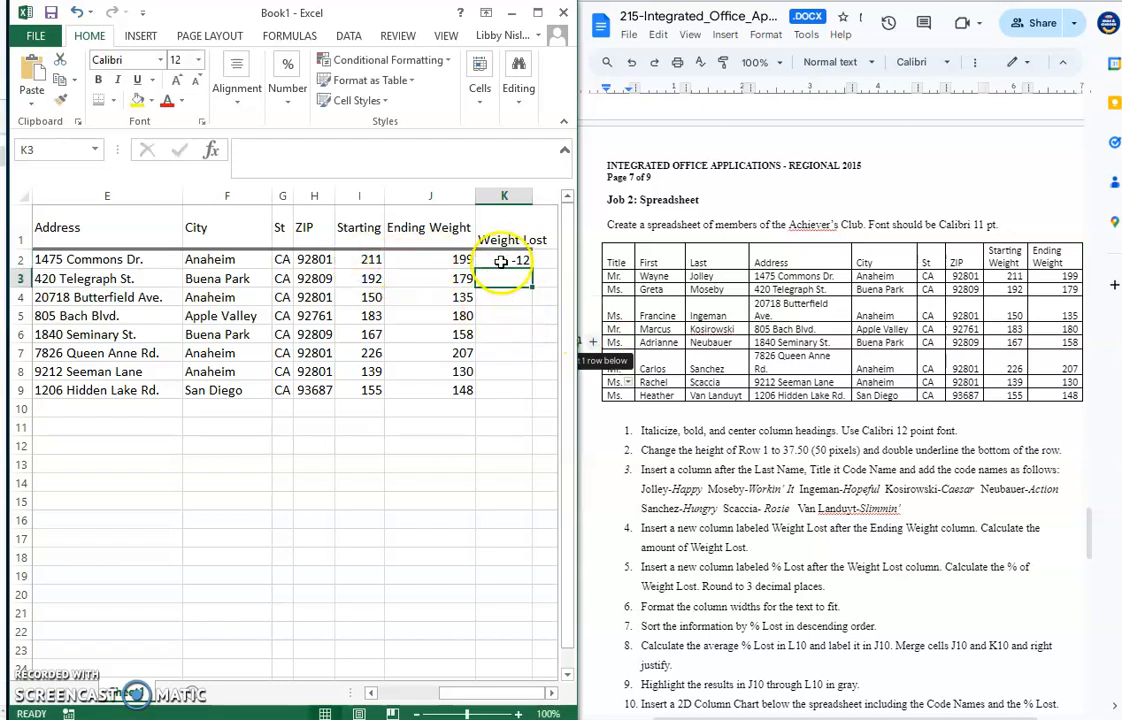
pyautogui.click(501, 261)
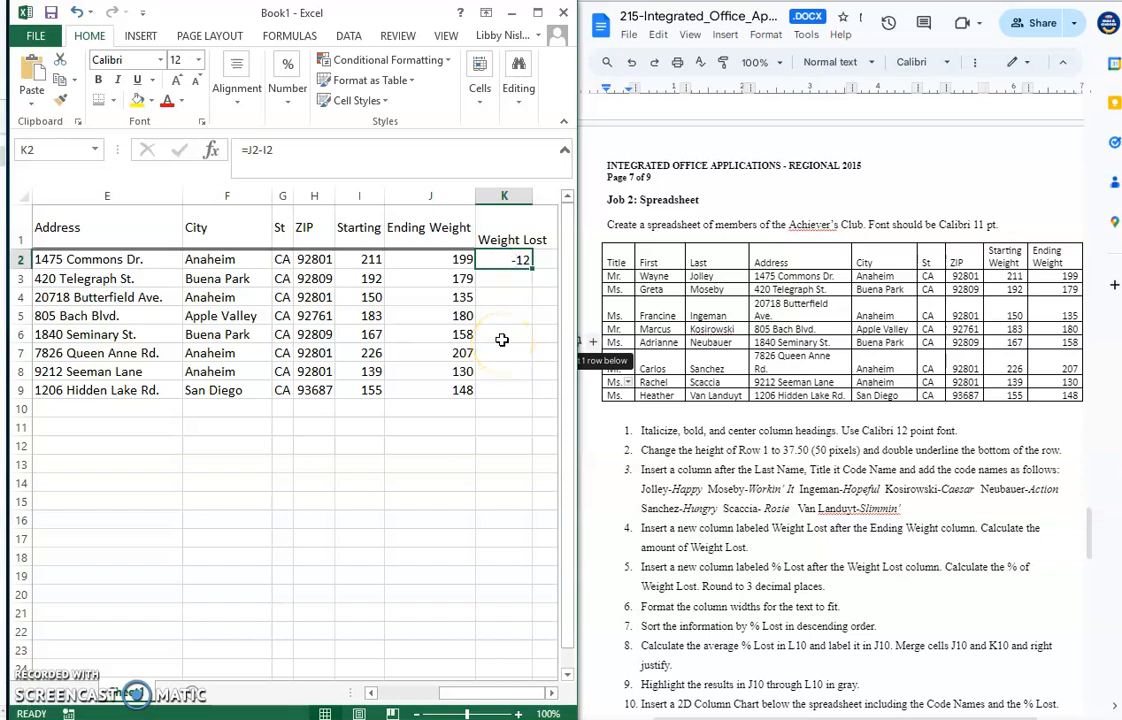
pyautogui.moveTo(531, 268); pyautogui.dragTo(540, 405)
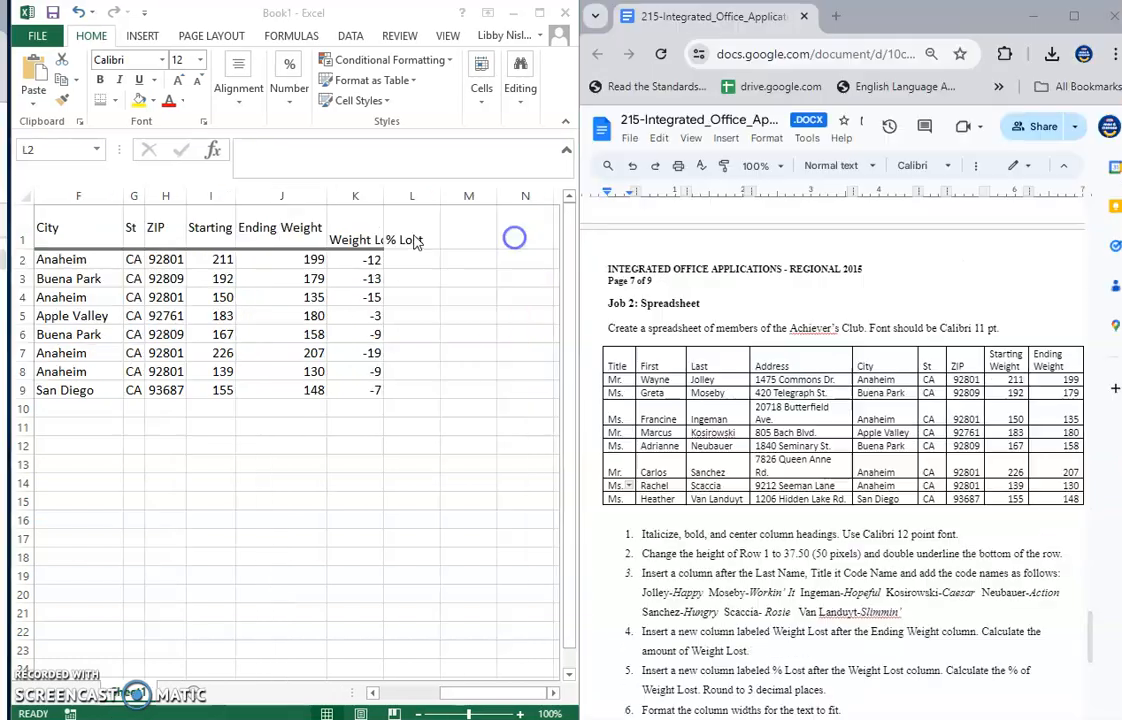
# - Calculate the first member's % Lost in L2 by dividing Weight Lost K2 by the starting weight I2
pyautogui.click(415, 240)
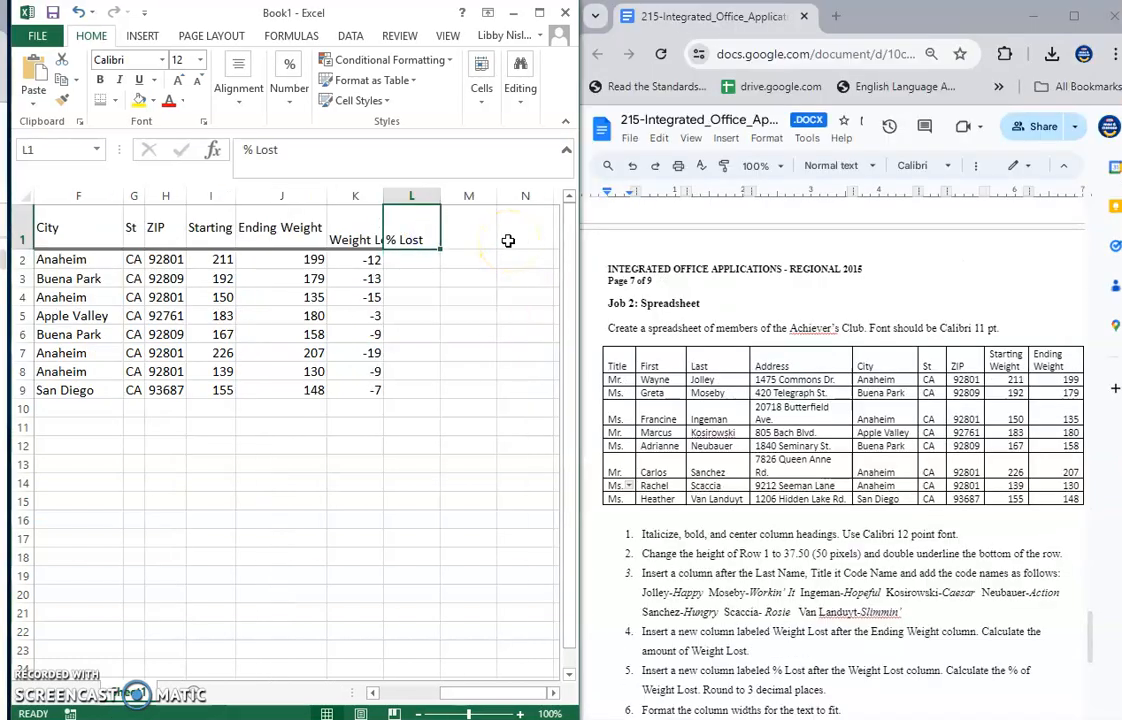
pyautogui.click(428, 260)
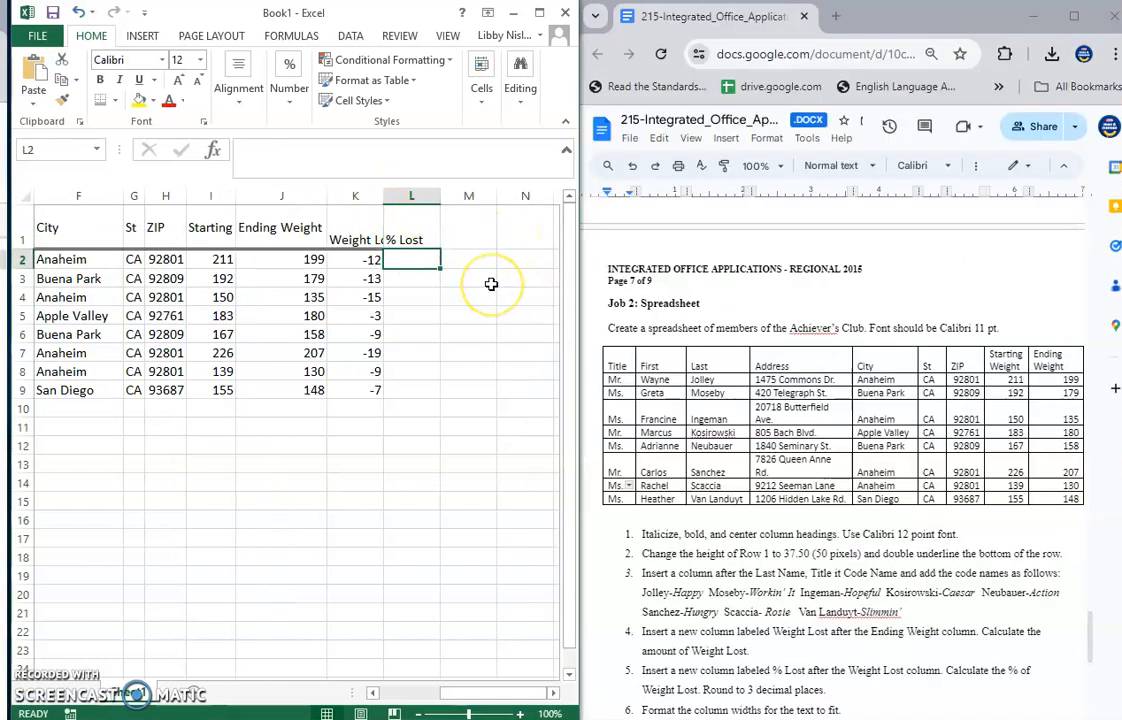
pyautogui.write('=')
pyautogui.click(350, 259)
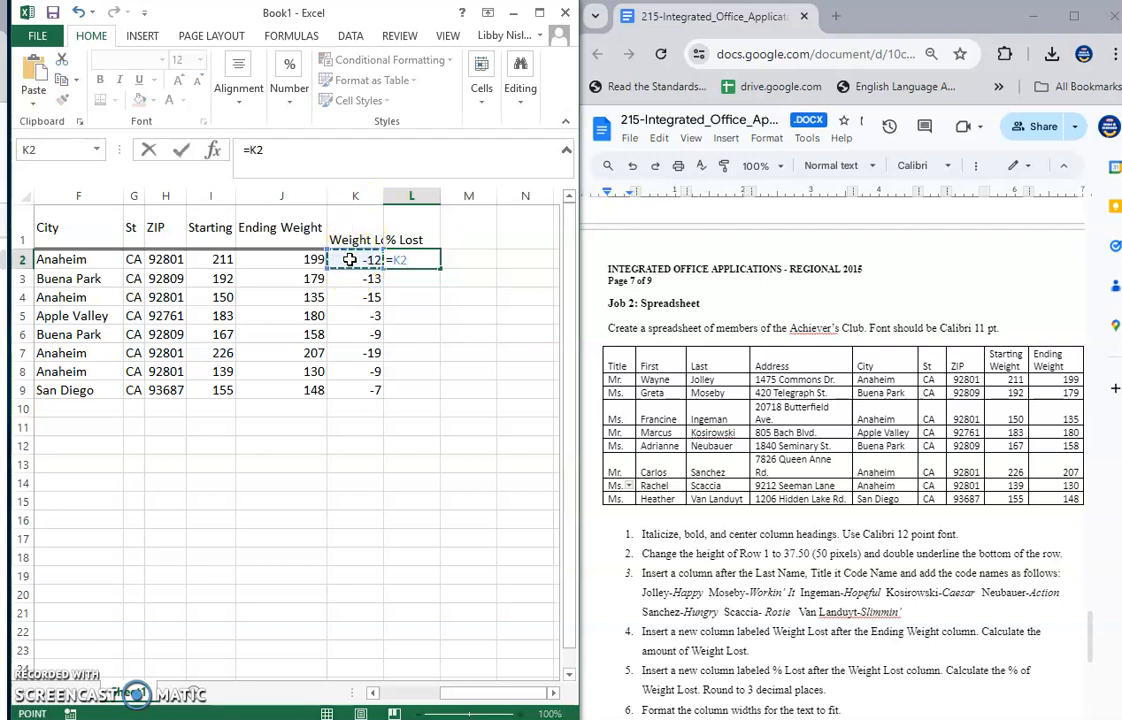
pyautogui.write('/')
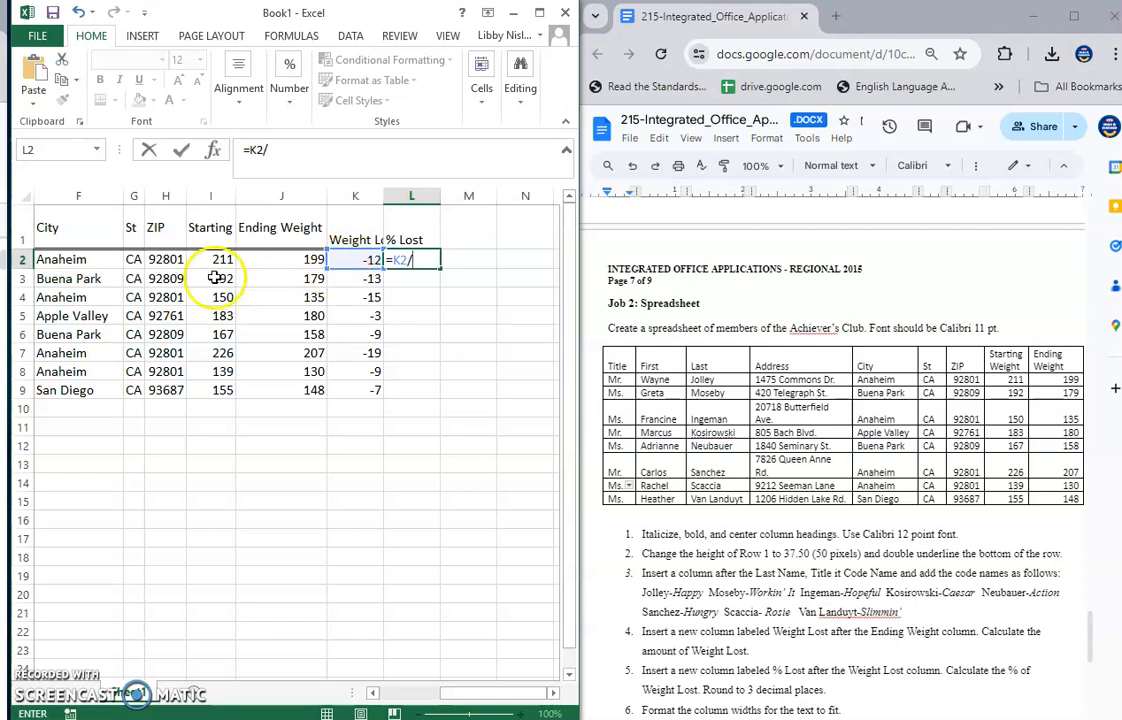
pyautogui.click(211, 262)
pyautogui.press('Return')
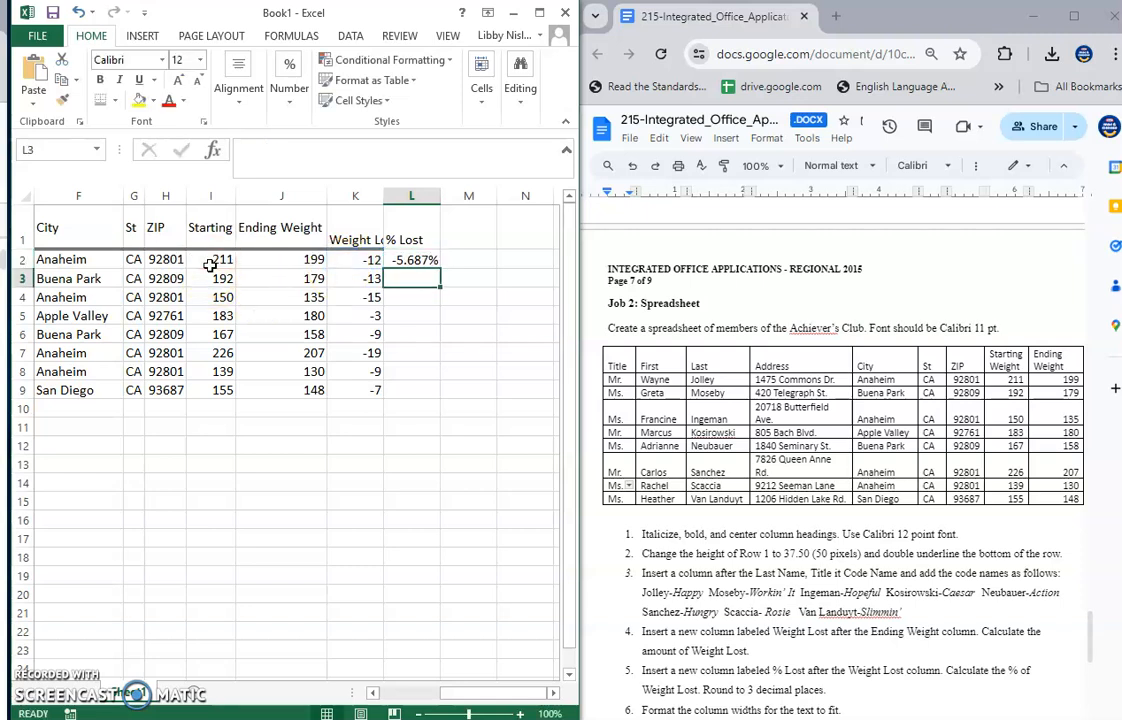
# - Apply the comma number style to the first member's % Lost value in L2
pyautogui.click(425, 259)
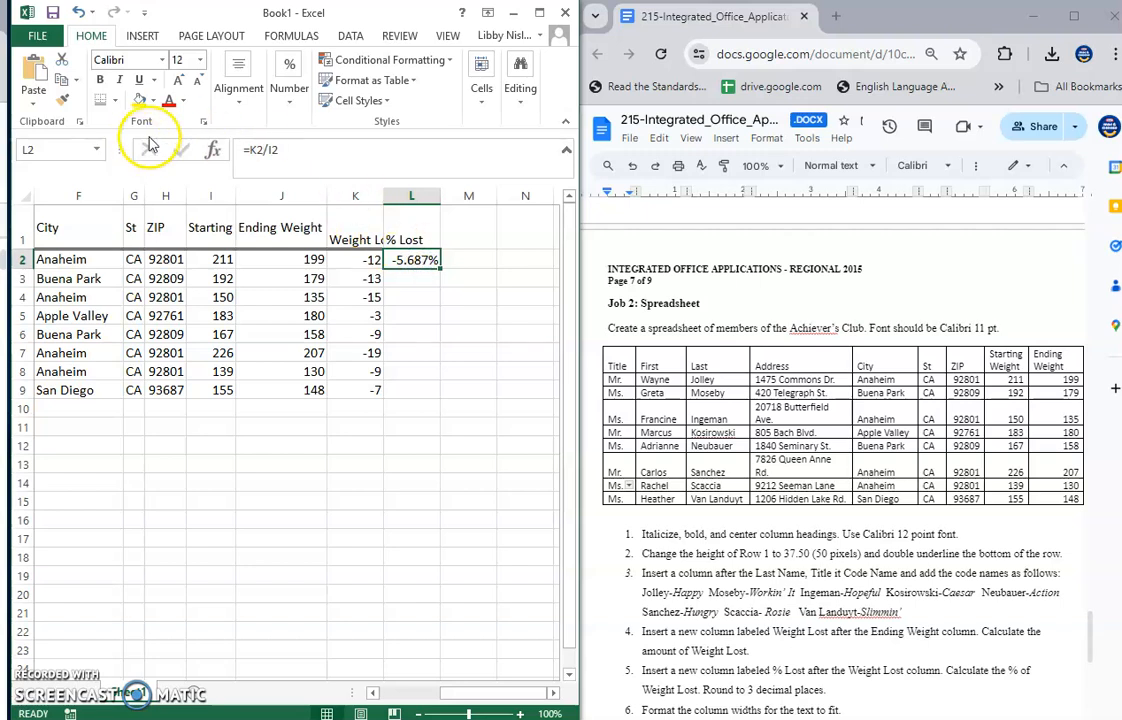
pyautogui.click(295, 103)
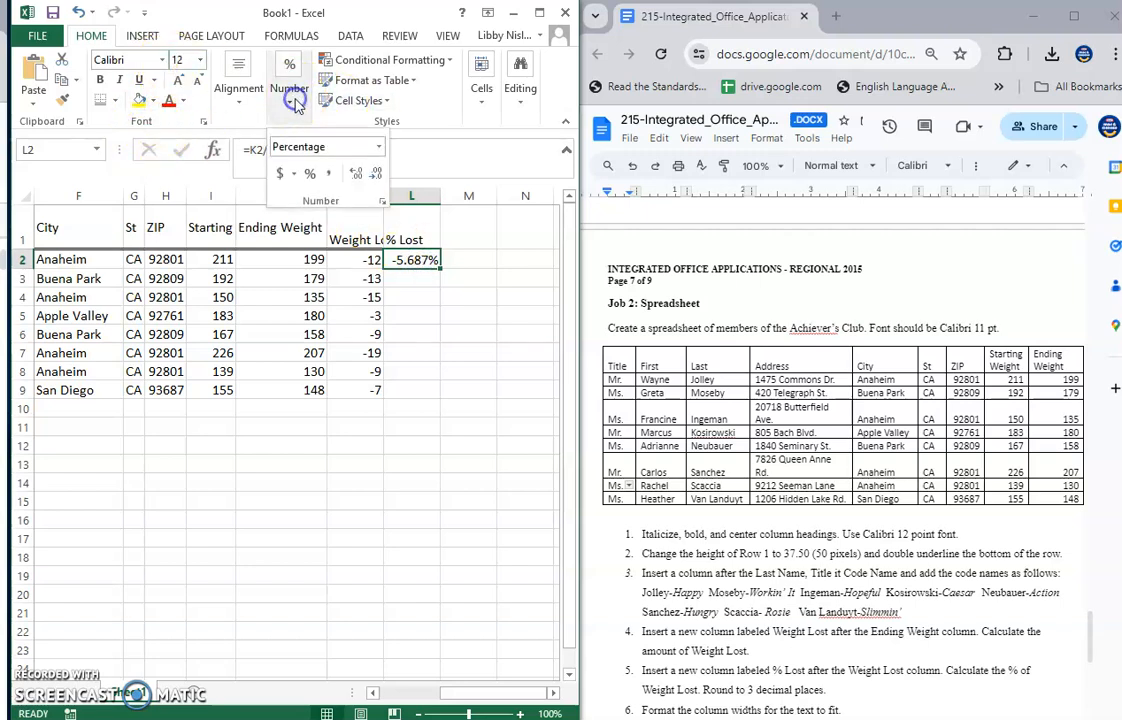
pyautogui.click(328, 175)
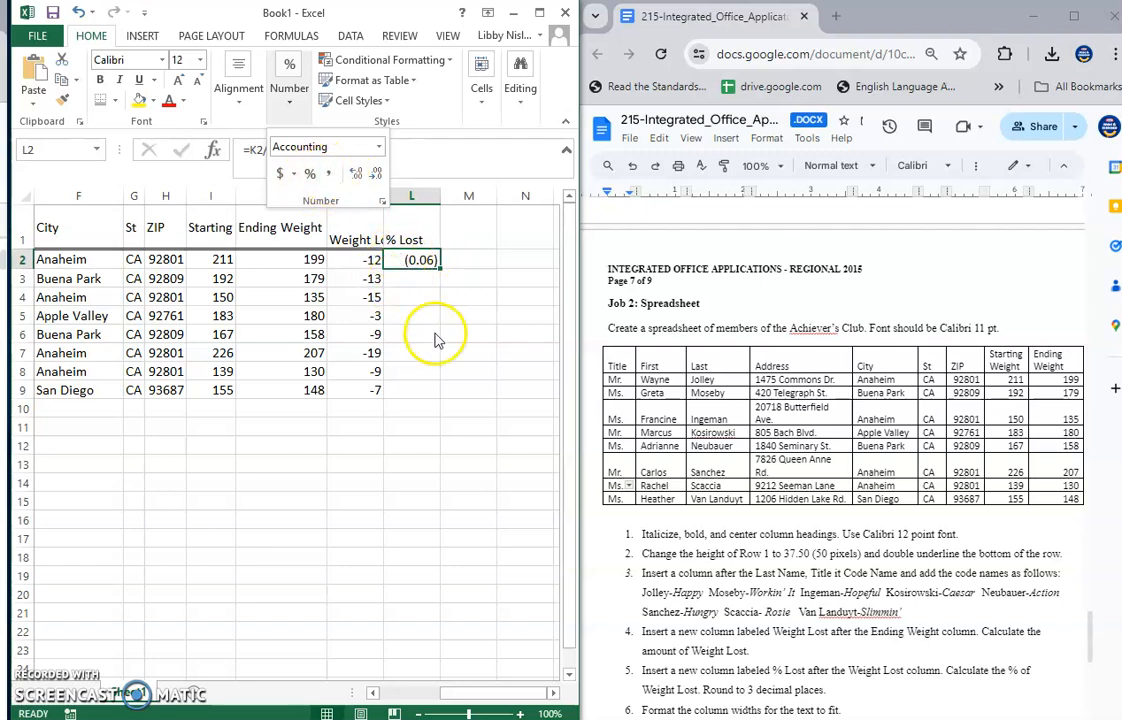
pyautogui.click(409, 278)
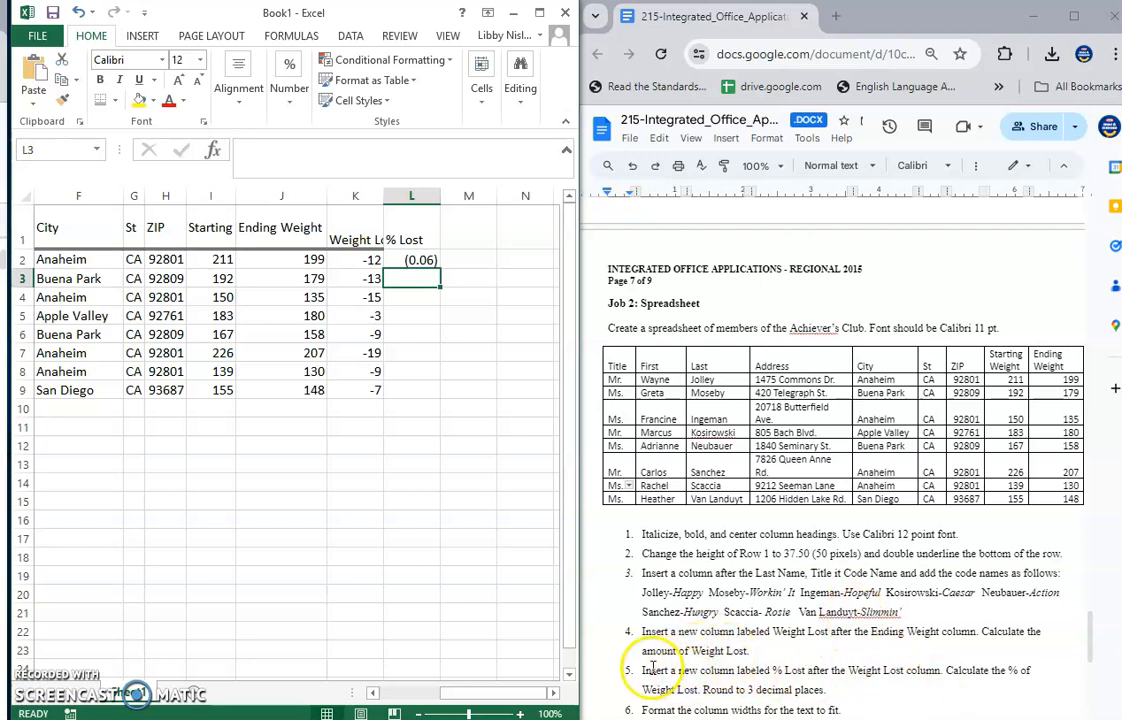
# - Round the L2 percentage calculation to 3 decimal places by changing the formula to =ROUND(K2/I2,3)
pyautogui.click(732, 689)
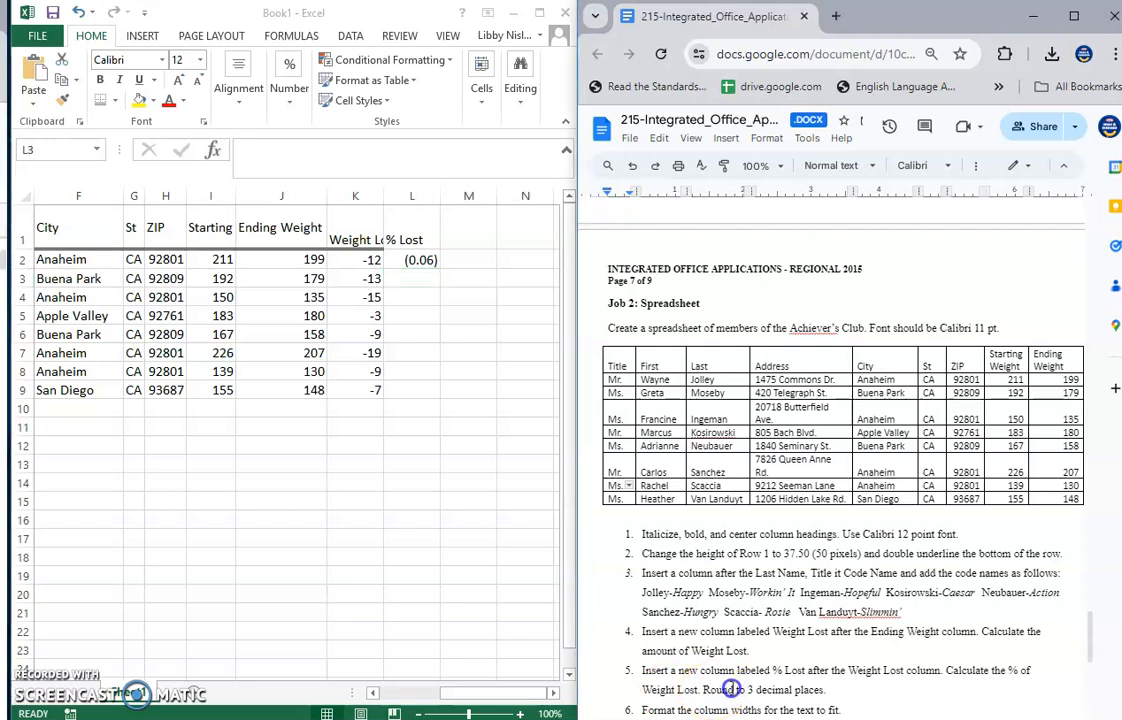
pyautogui.moveTo(732, 689); pyautogui.dragTo(828, 689)
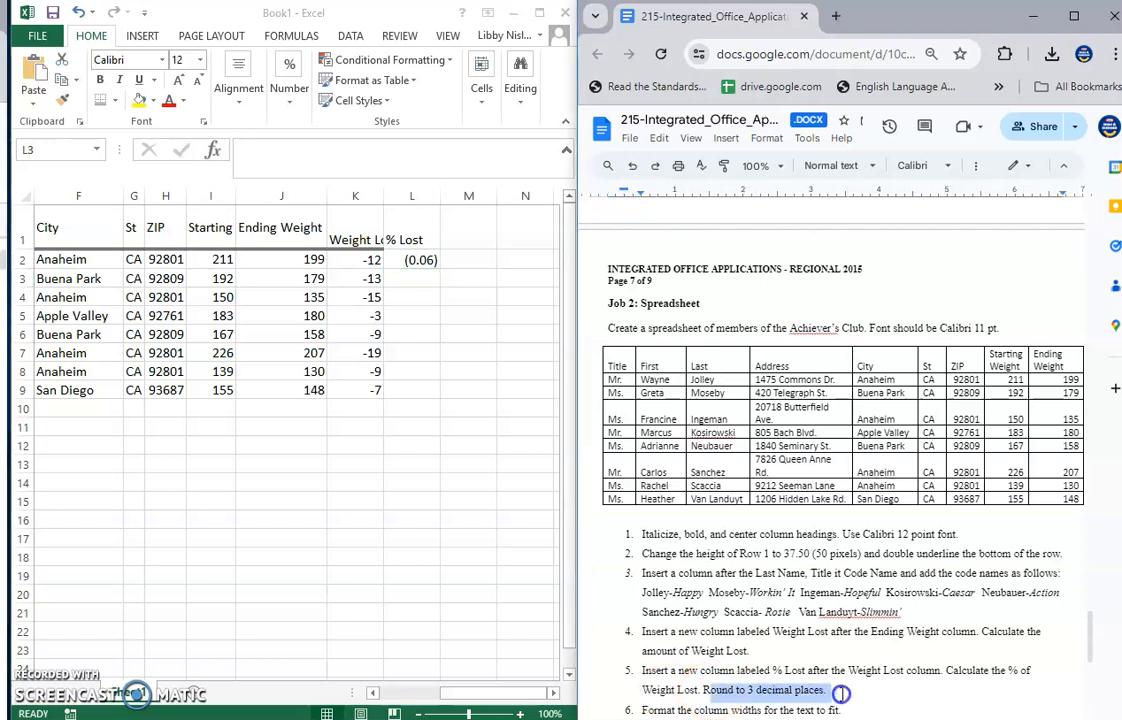
pyautogui.click(412, 261)
pyautogui.click(255, 150)
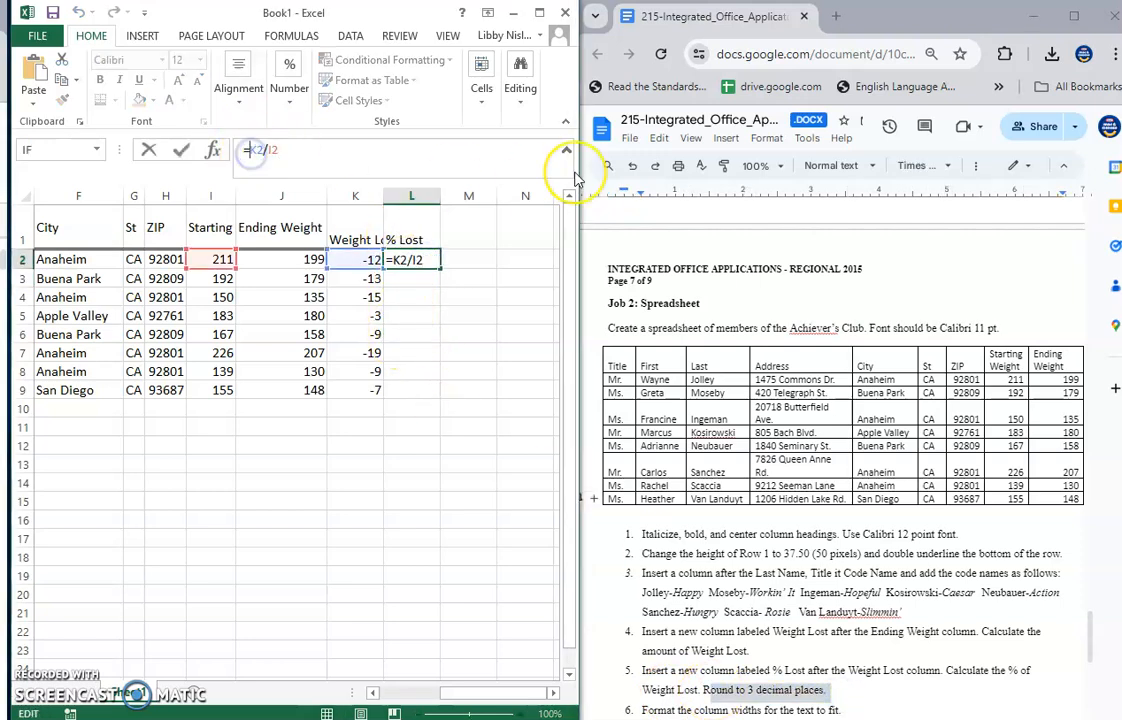
pyautogui.write('round')
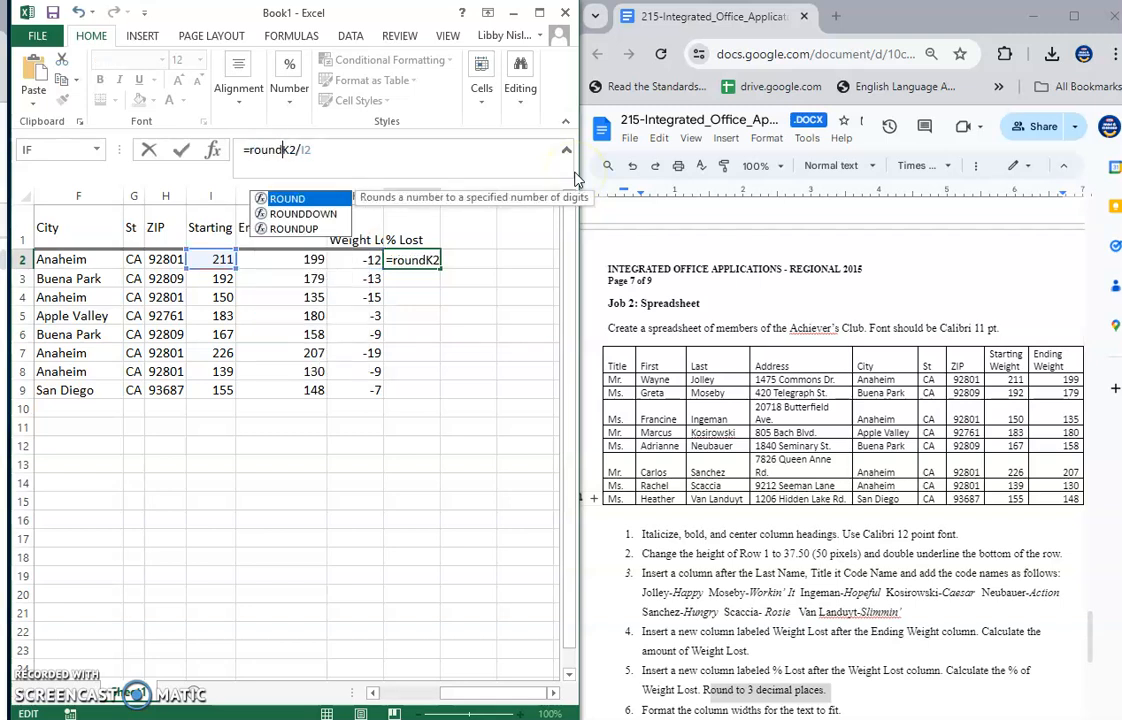
pyautogui.write('(')
pyautogui.click(348, 158)
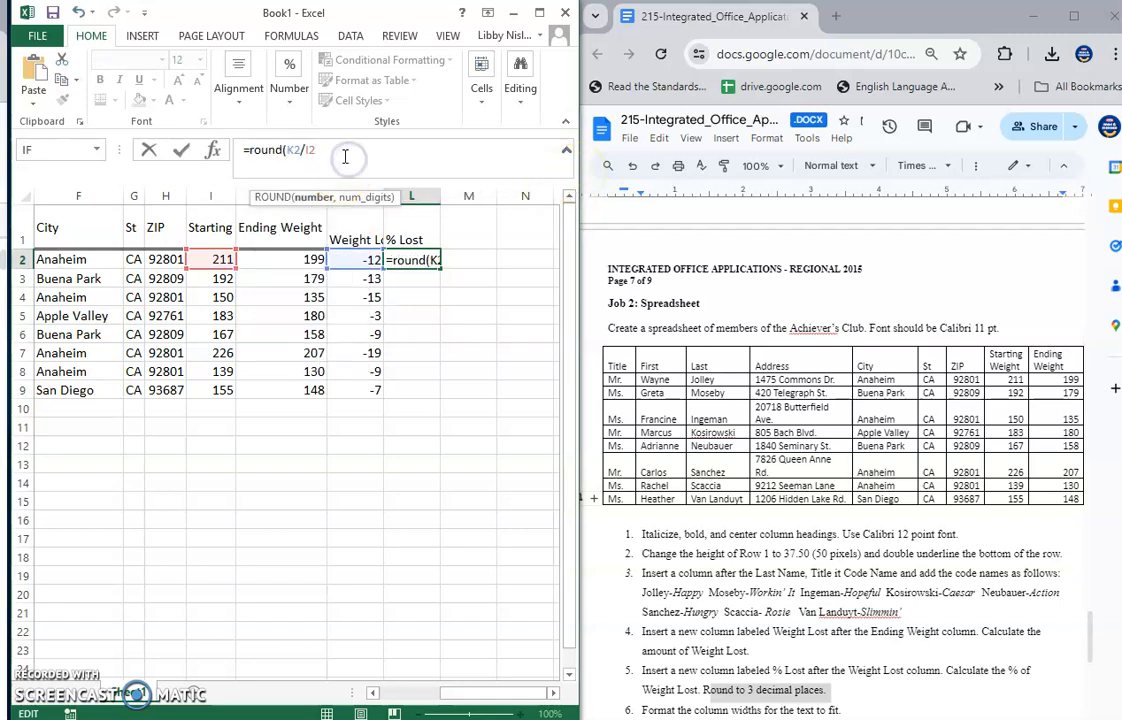
pyautogui.write(',3')
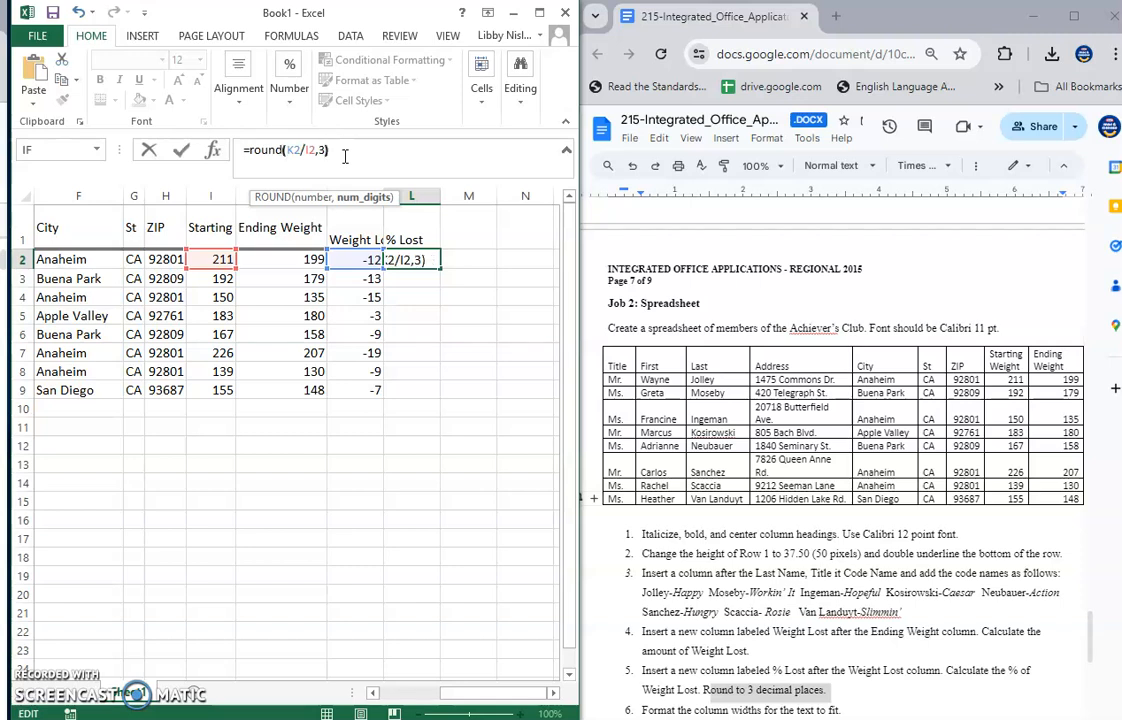
pyautogui.press('Return')
pyautogui.click(421, 259)
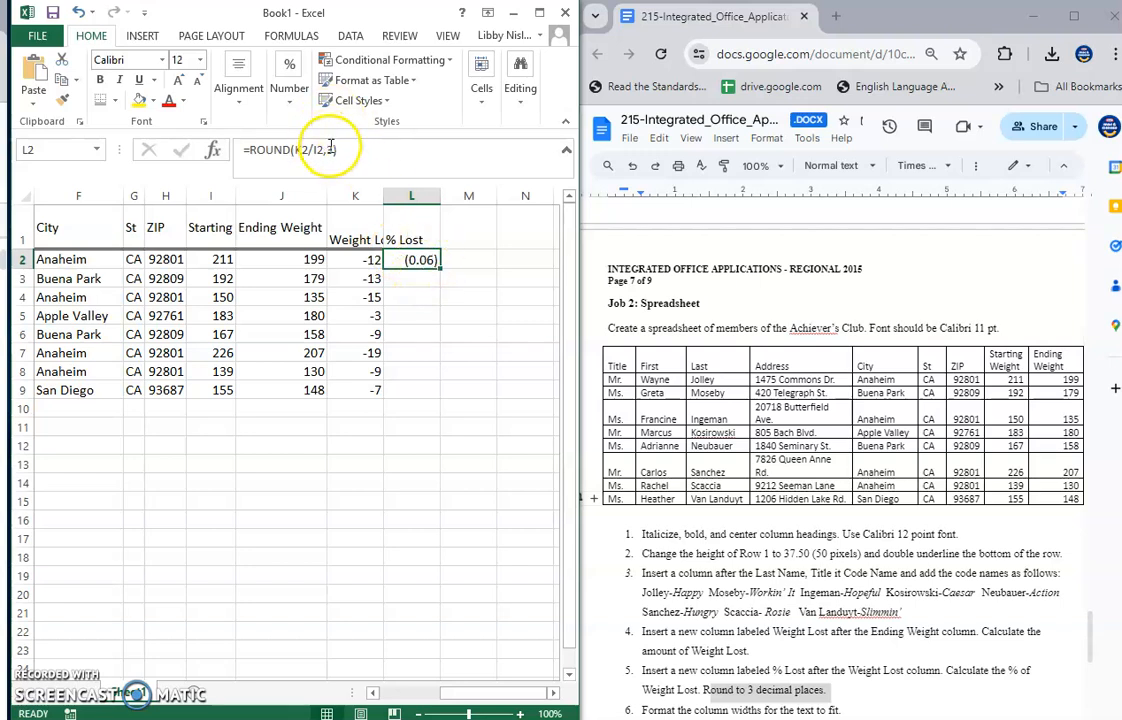
pyautogui.click(330, 148)
pyautogui.press('BackSpace')
pyautogui.click(468, 352)
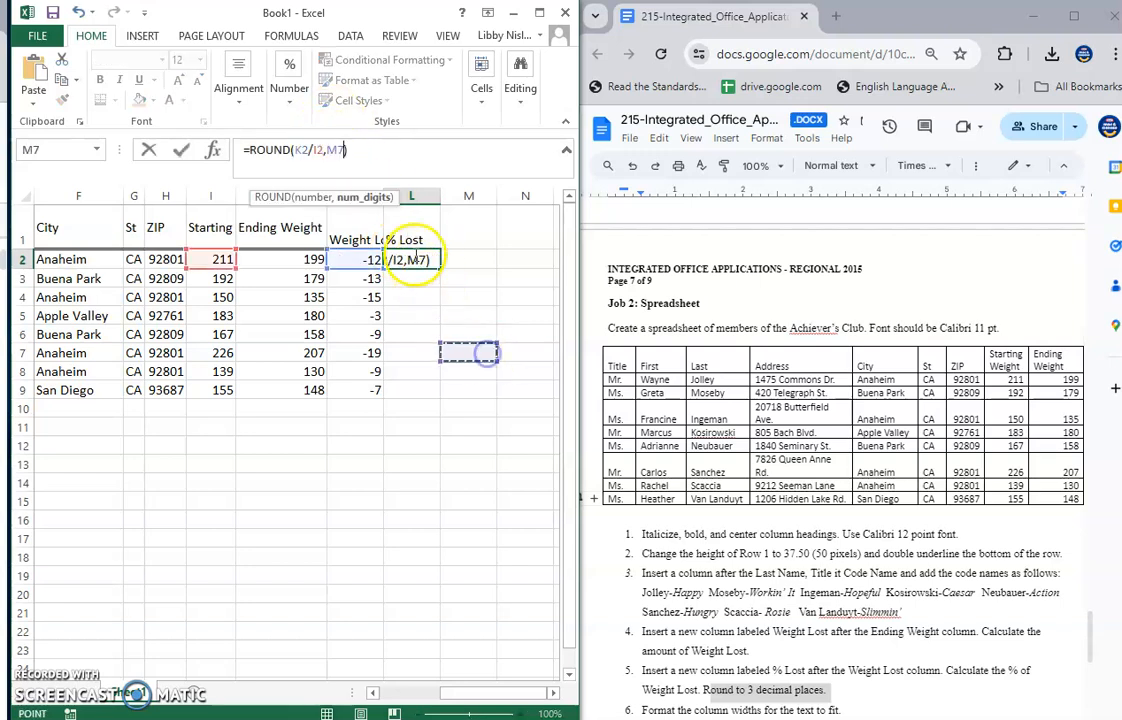
pyautogui.press('BackSpace')
pyautogui.press('BackSpace')
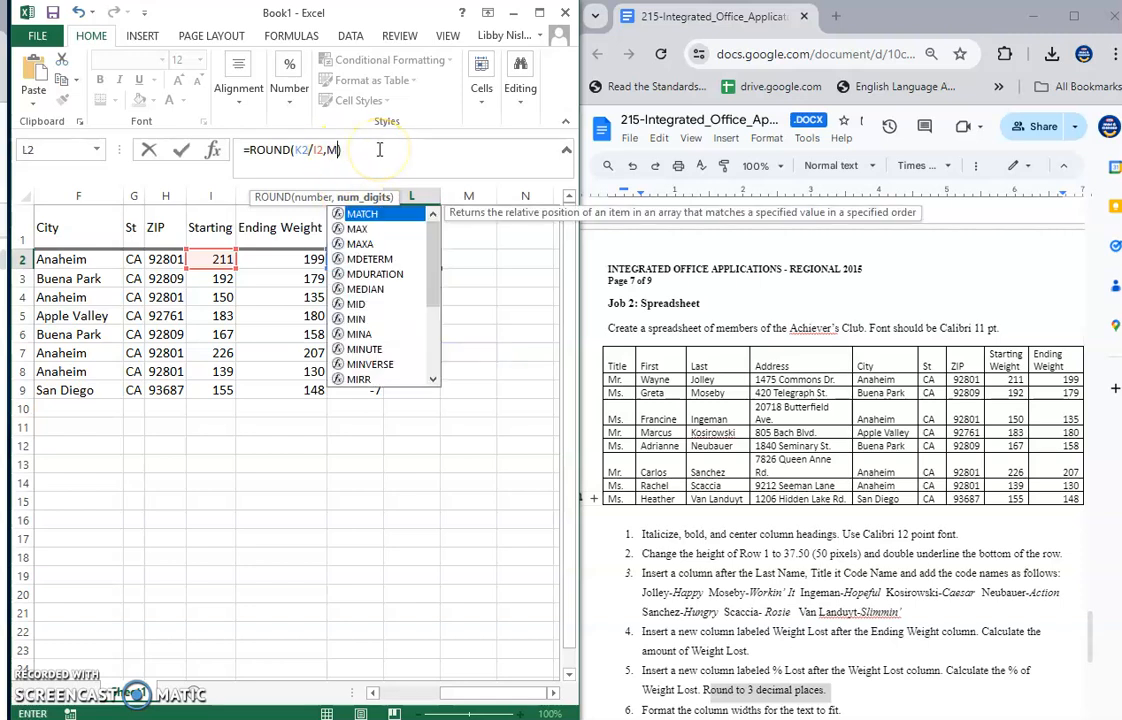
pyautogui.press('Return')
# - Show the % Lost value in L2 with three decimal places
pyautogui.click(418, 259)
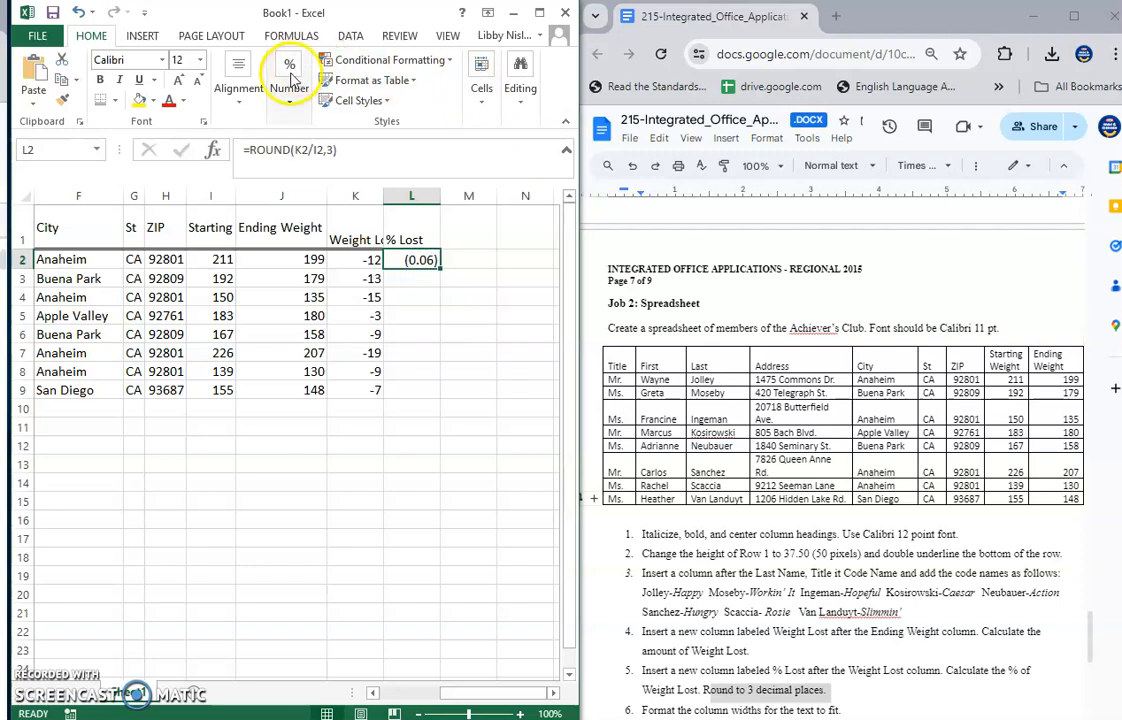
pyautogui.click(536, 16)
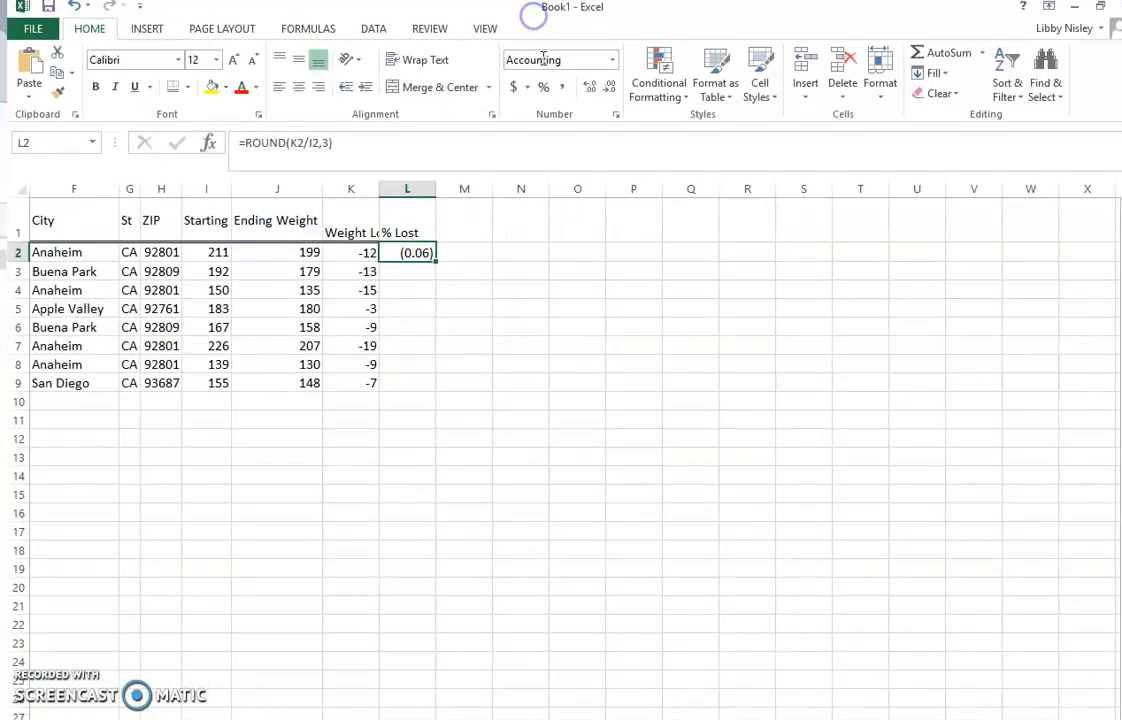
pyautogui.click(596, 90)
pyautogui.click(596, 90)
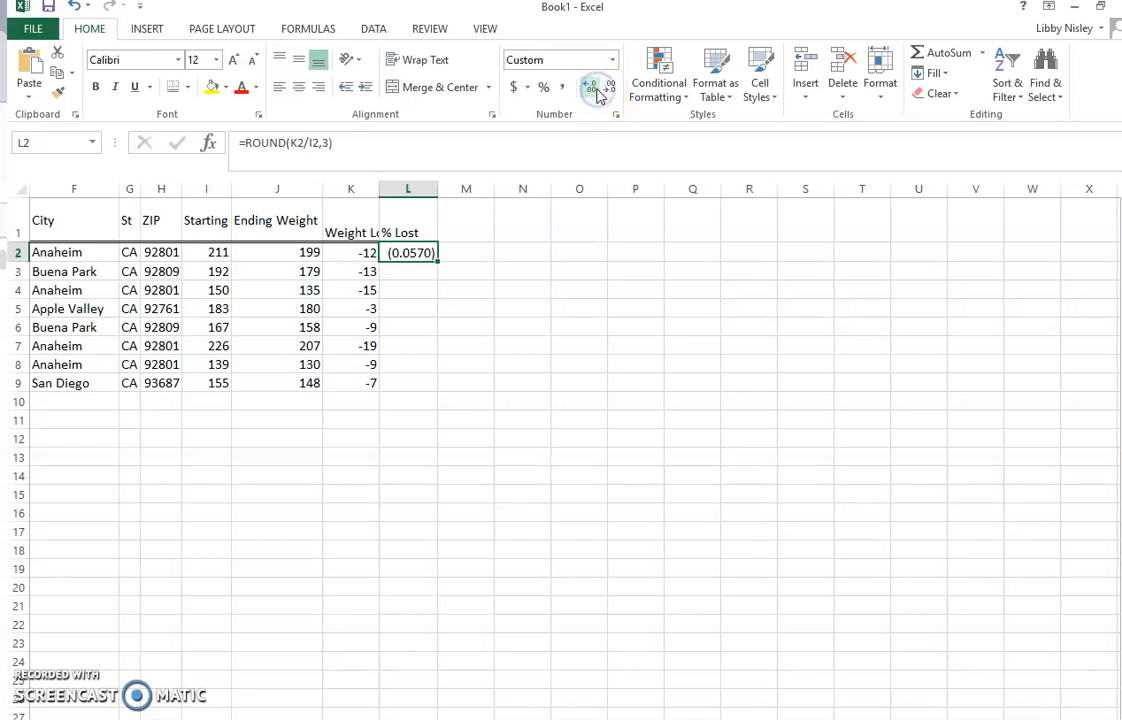
pyautogui.click(611, 90)
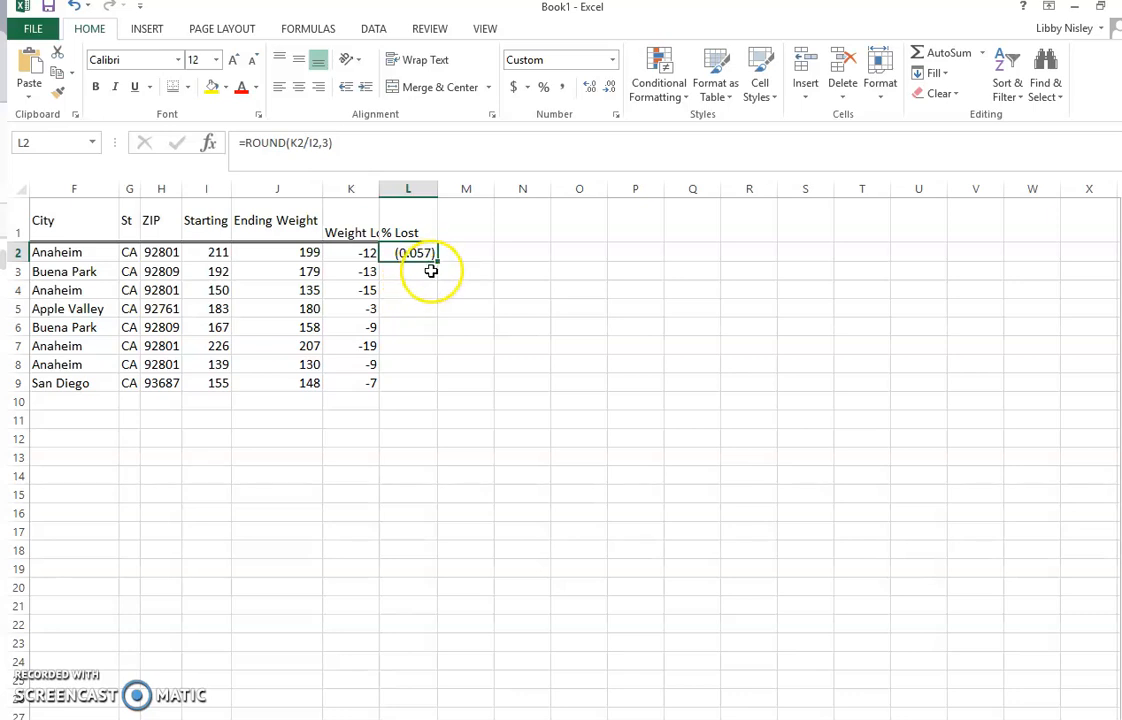
# - Fill the rounded % Lost formula from L2 down to L9
pyautogui.click(426, 276)
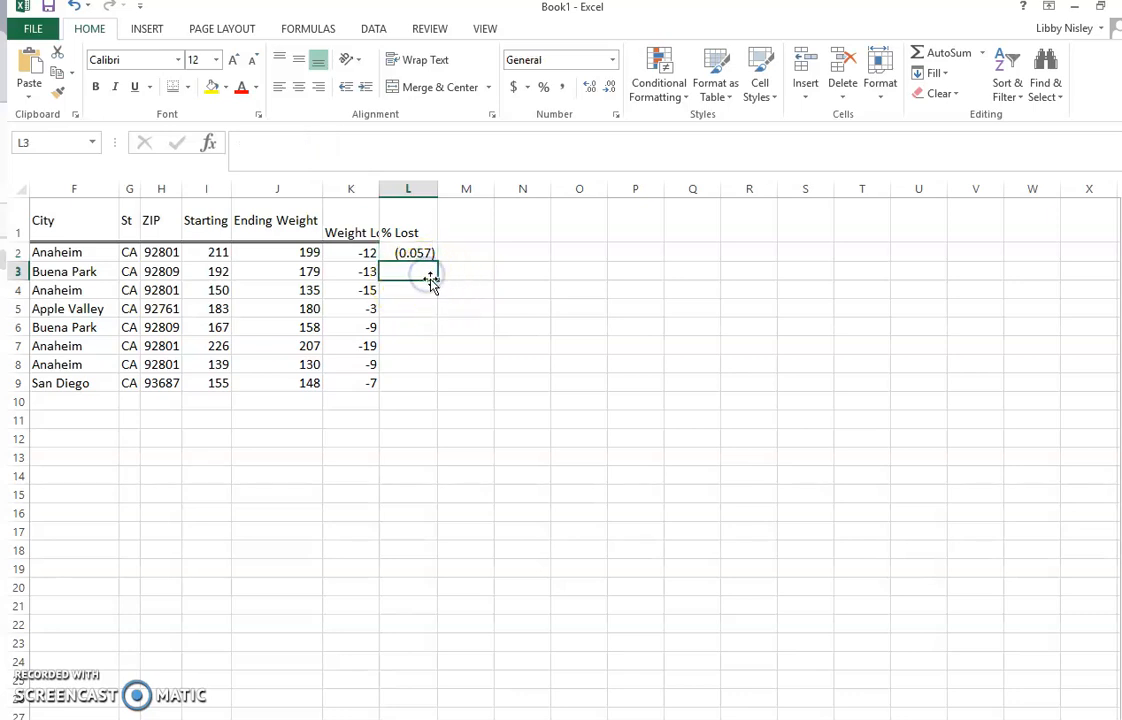
pyautogui.click(407, 267)
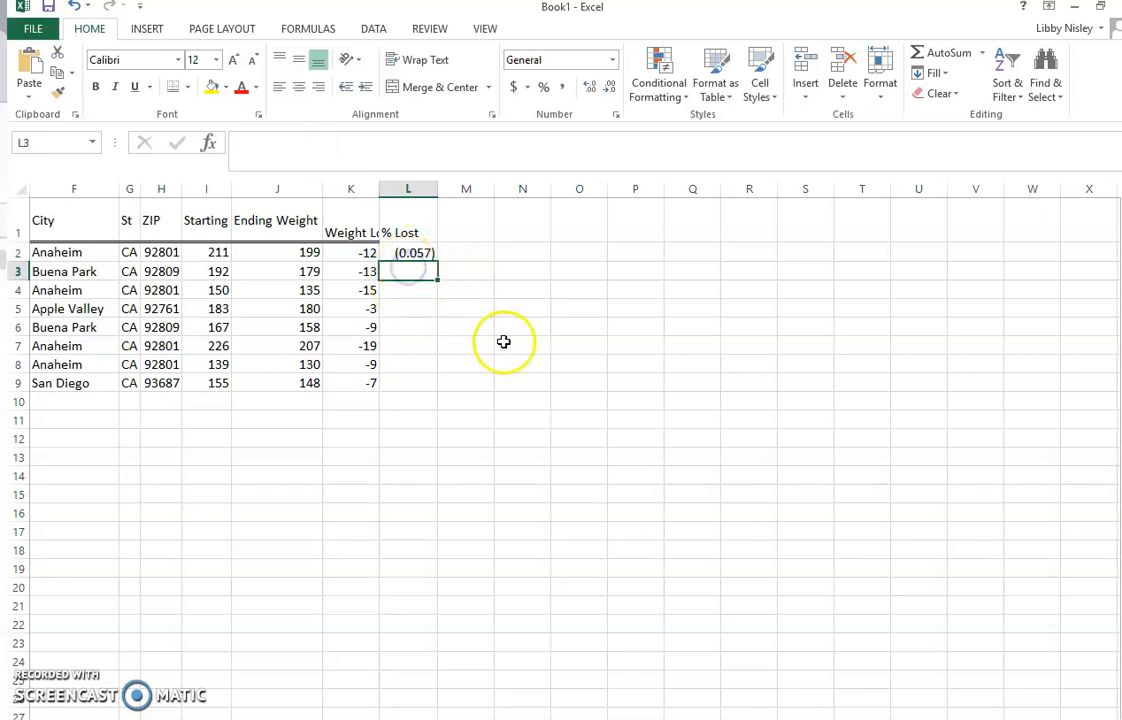
pyautogui.click(425, 253)
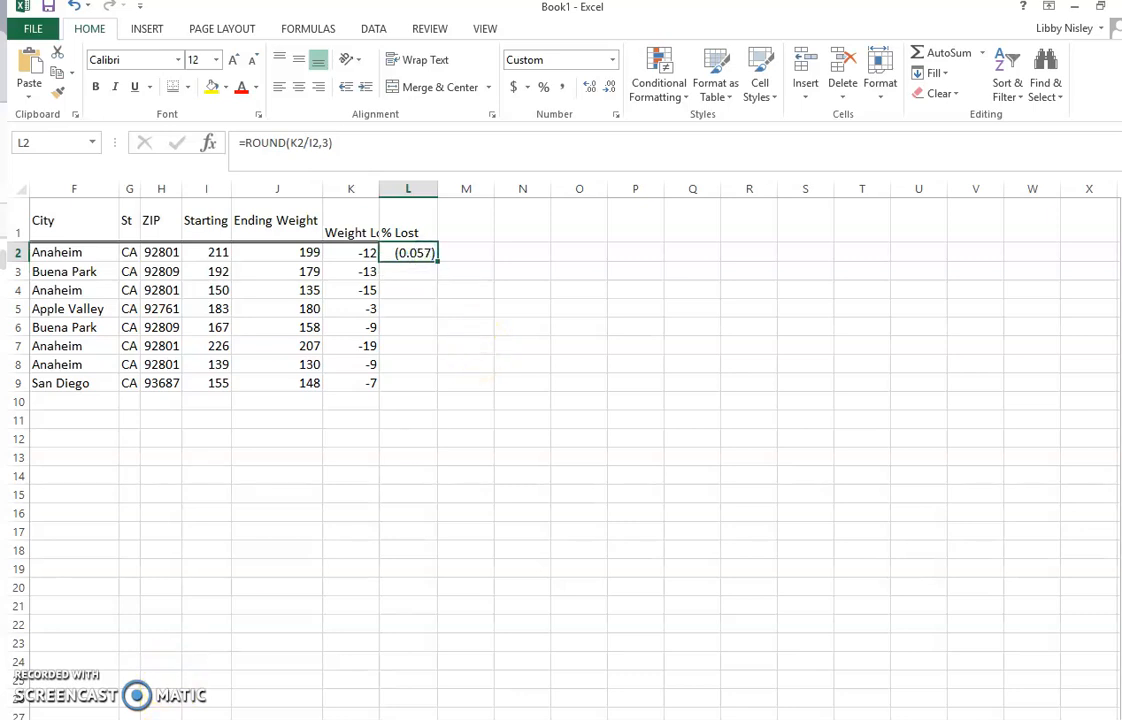
pyautogui.click(420, 259)
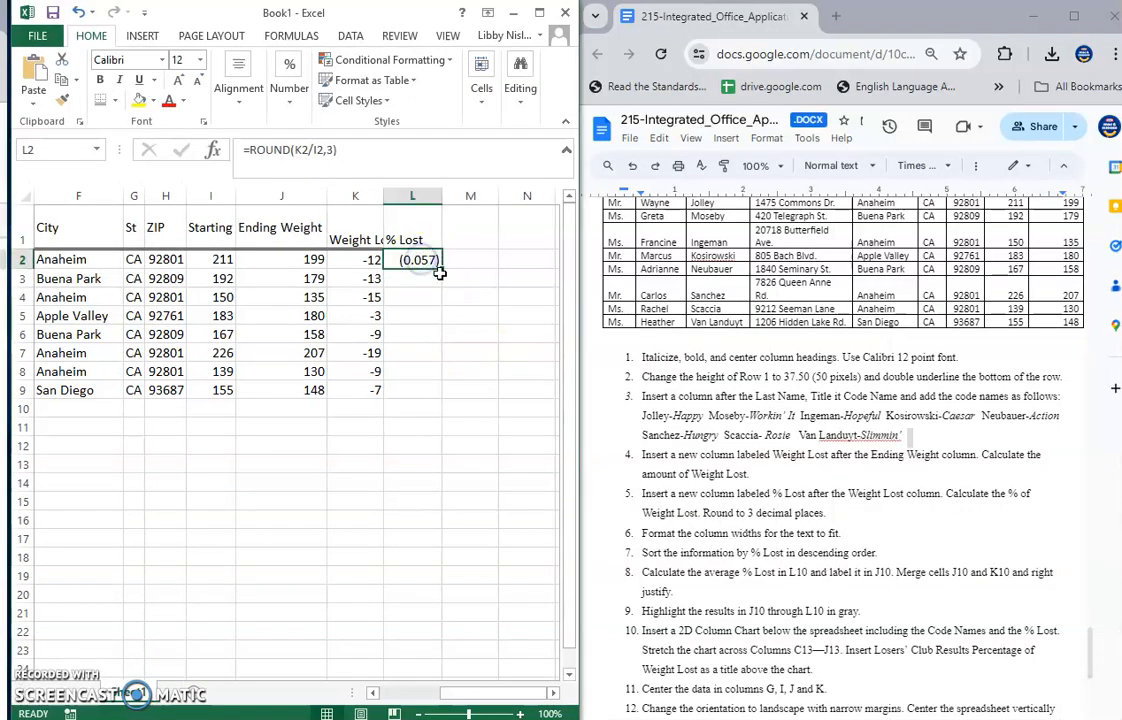
pyautogui.moveTo(440, 272); pyautogui.dragTo(443, 394)
pyautogui.click(355, 430)
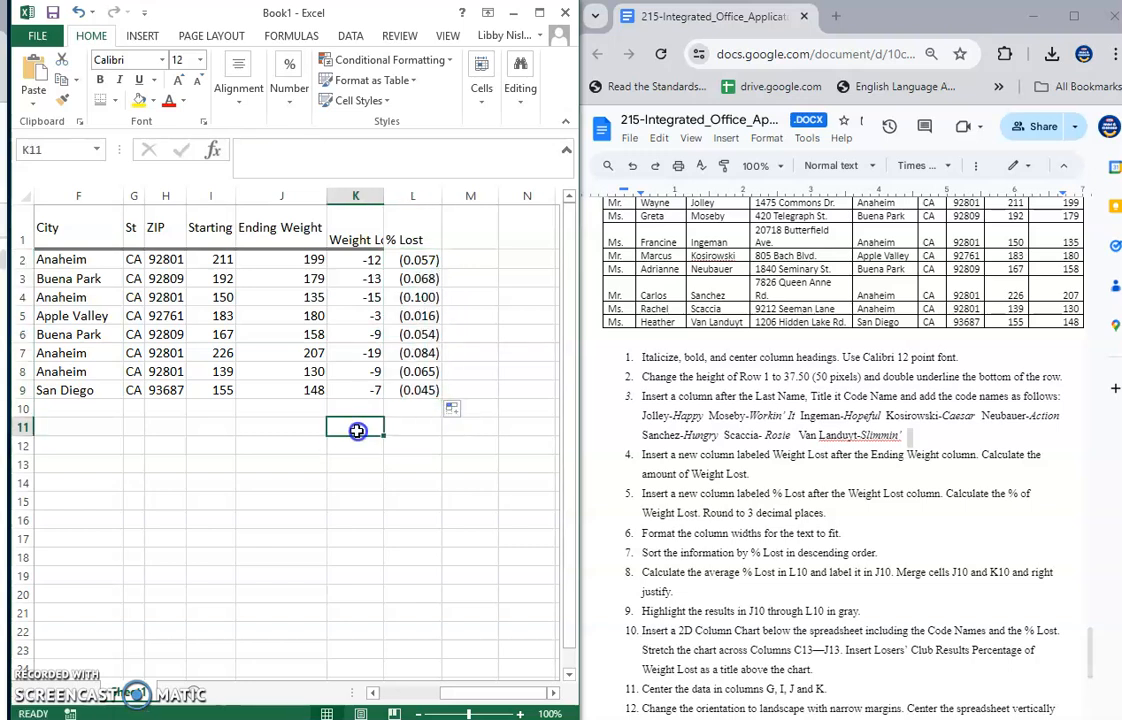
# - Copy the Weight Lost heading's formatting from K1 to the % Lost heading in L1
pyautogui.click(350, 241)
pyautogui.click(62, 100)
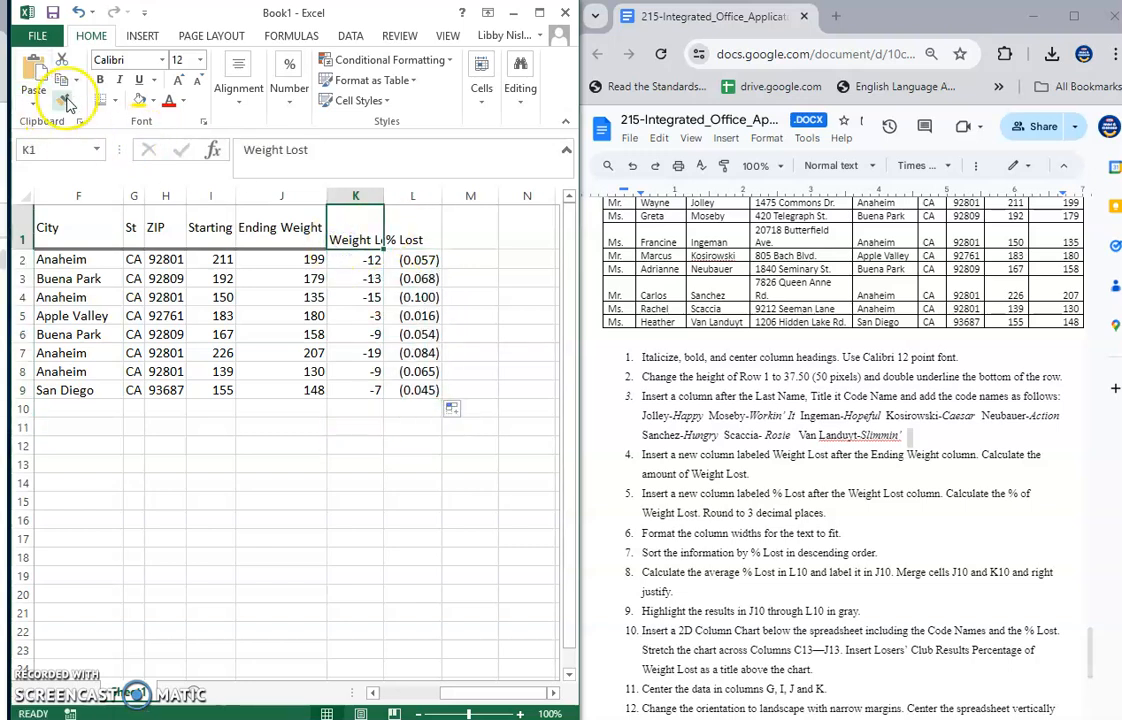
pyautogui.click(410, 235)
pyautogui.click(457, 455)
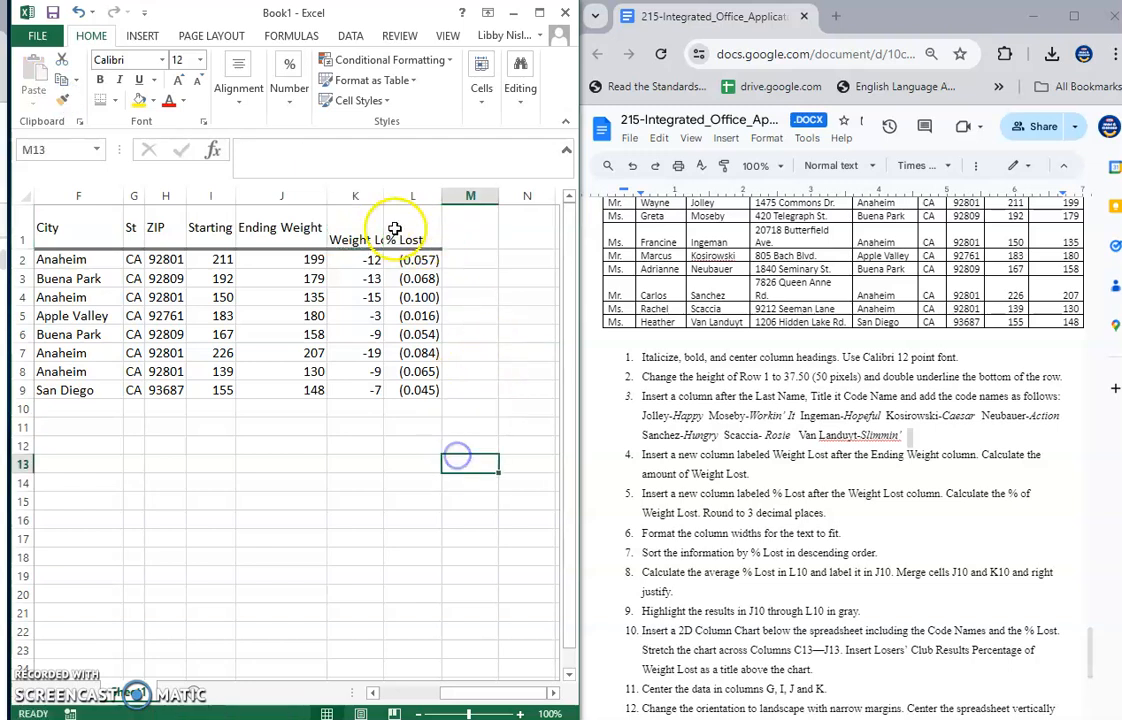
# - Fit the widths of columns A through L to their contents
pyautogui.moveTo(385, 196); pyautogui.dragTo(399, 203)
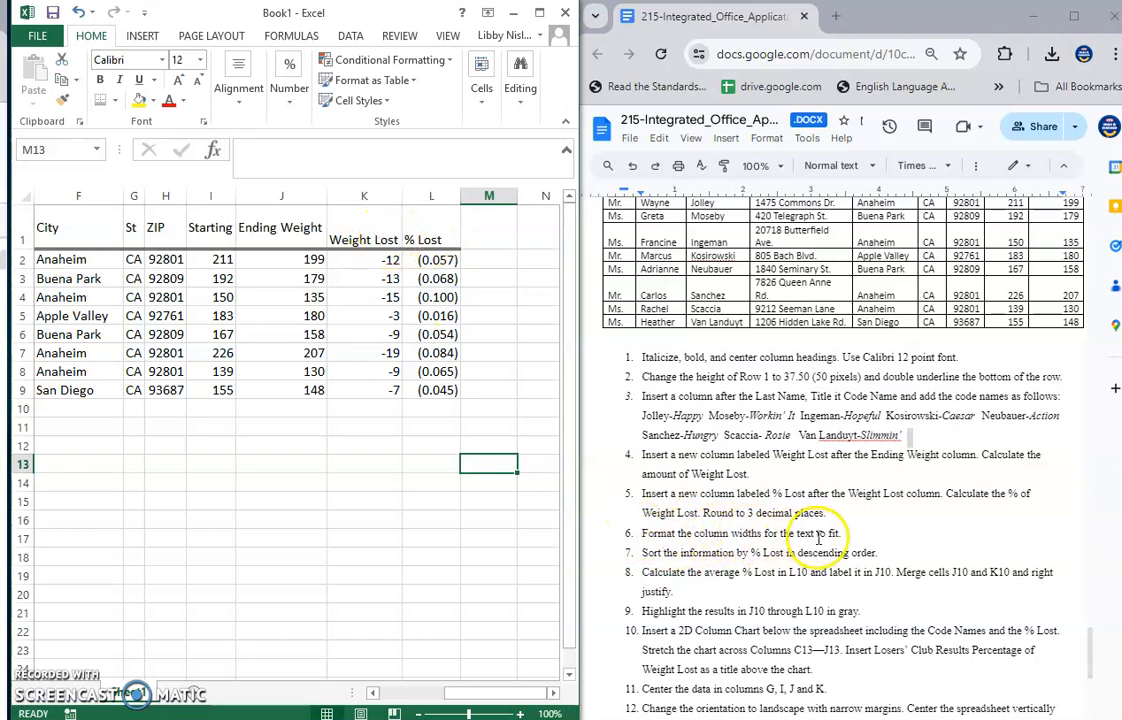
pyautogui.click(445, 239)
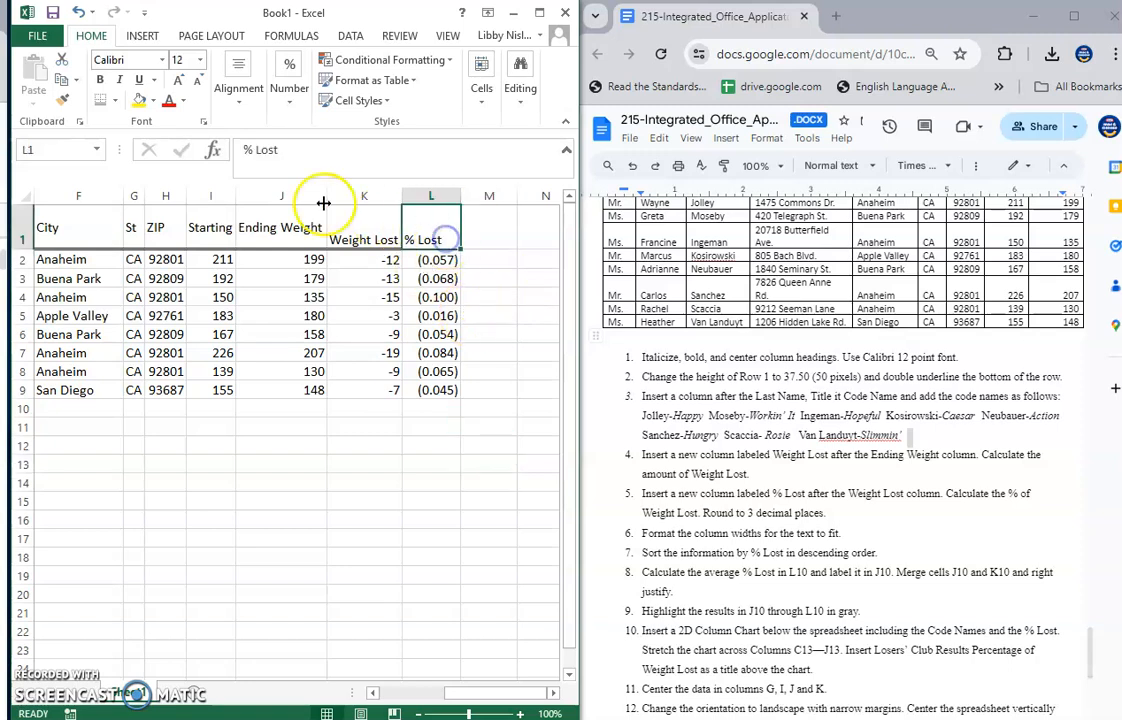
pyautogui.moveTo(428, 195); pyautogui.dragTo(118, 200)
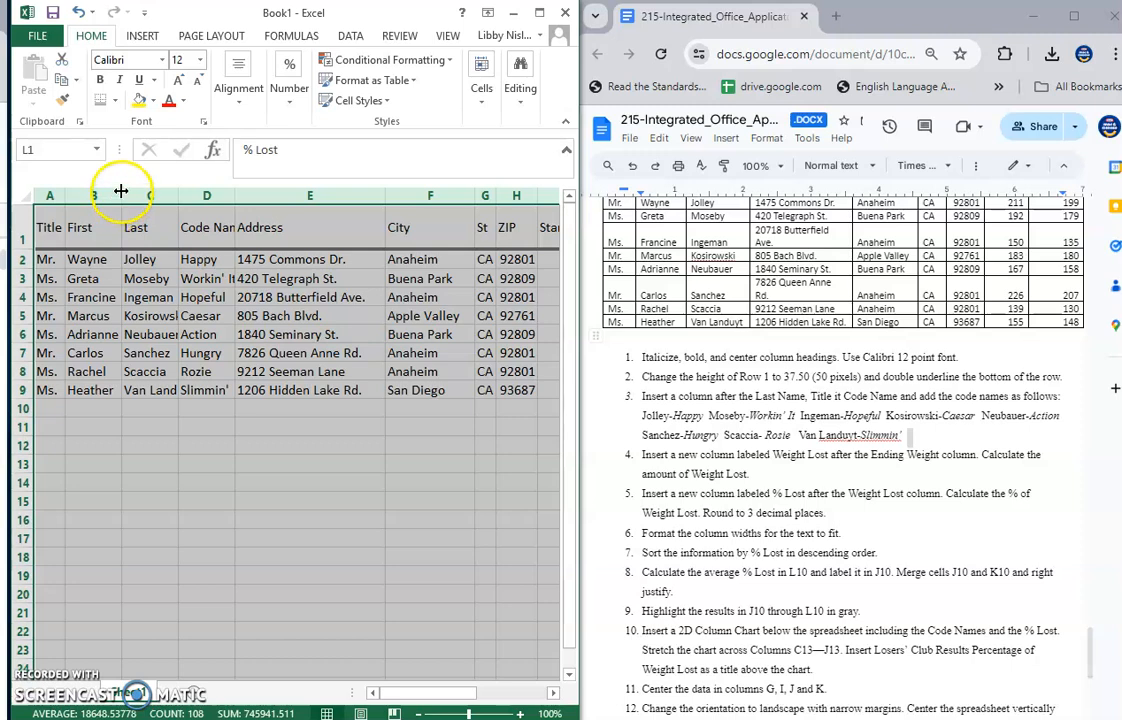
pyautogui.doubleClick(120, 192)
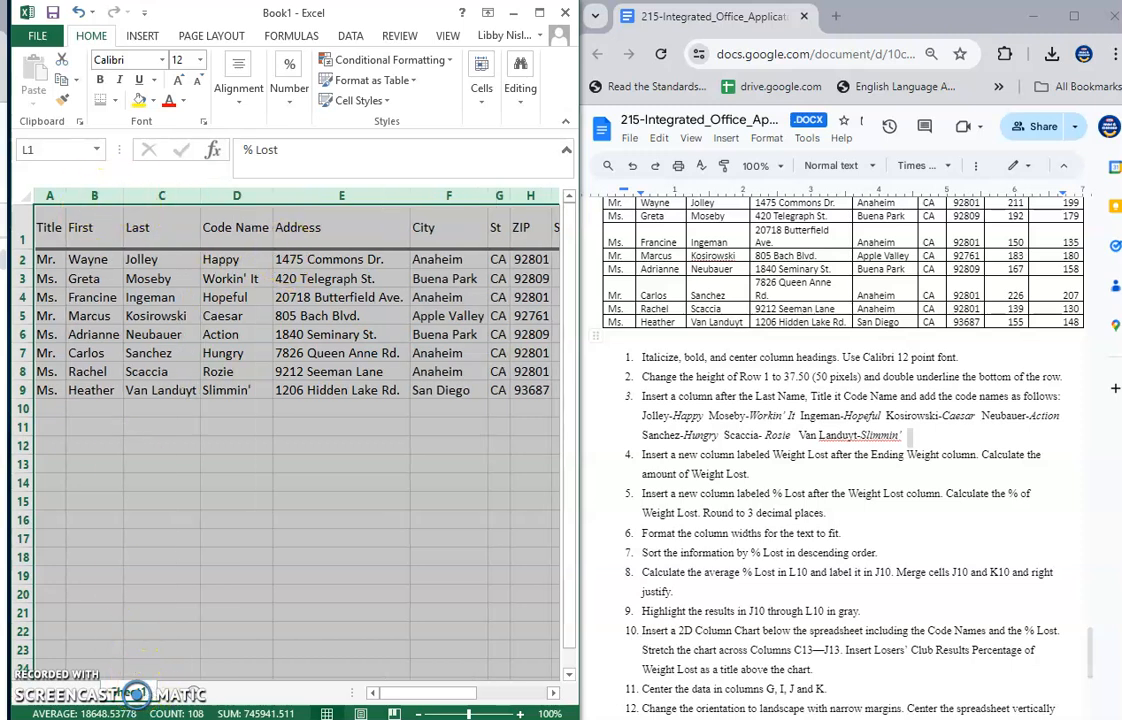
pyautogui.moveTo(413, 690); pyautogui.dragTo(487, 707)
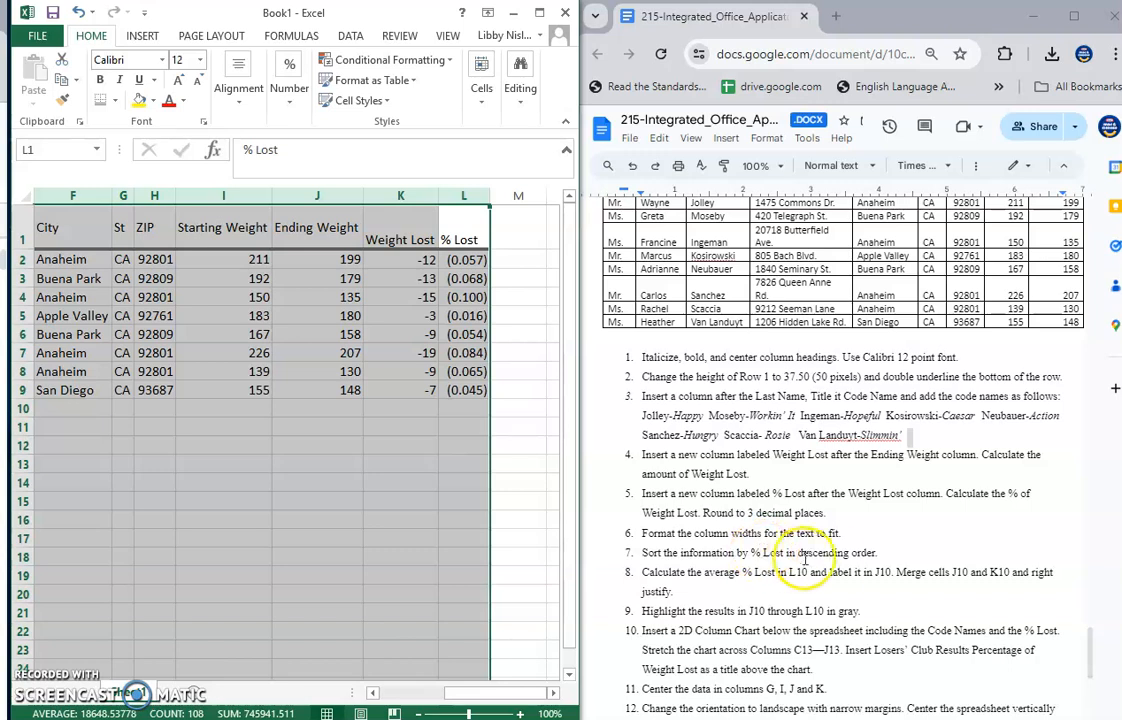
pyautogui.click(423, 423)
# - Sort the member table A1:L9 by % Lost values from largest to smallest, treating row 1 as headers
pyautogui.moveTo(477, 392); pyautogui.dragTo(55, 227)
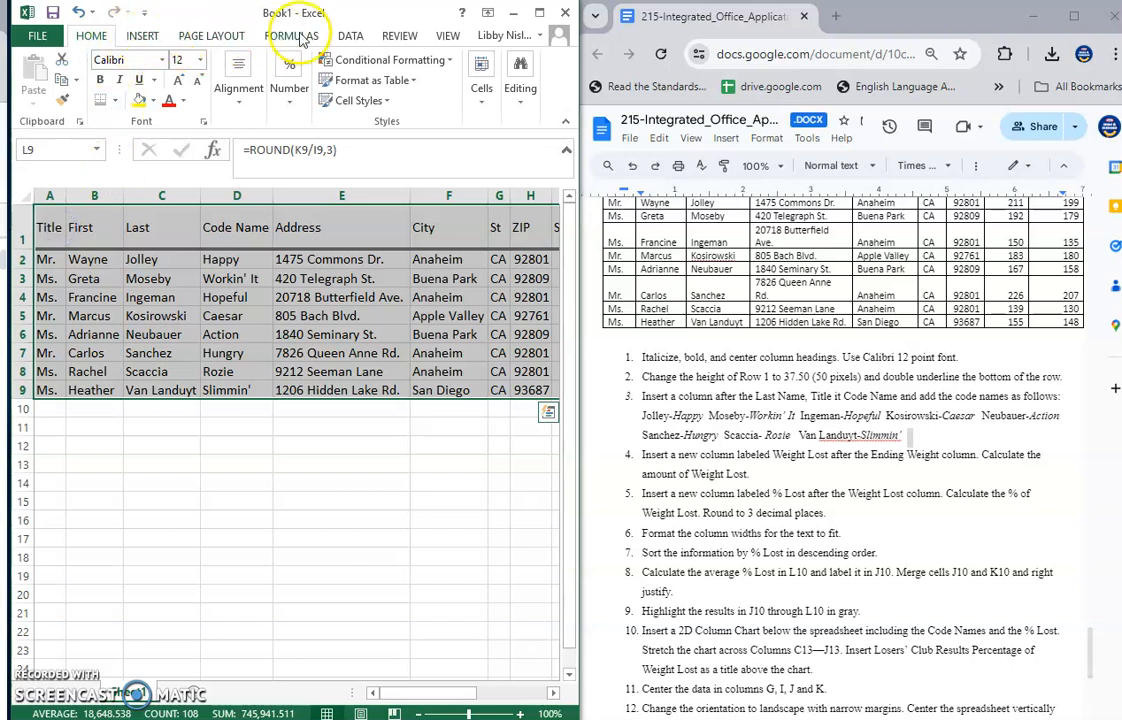
pyautogui.click(352, 36)
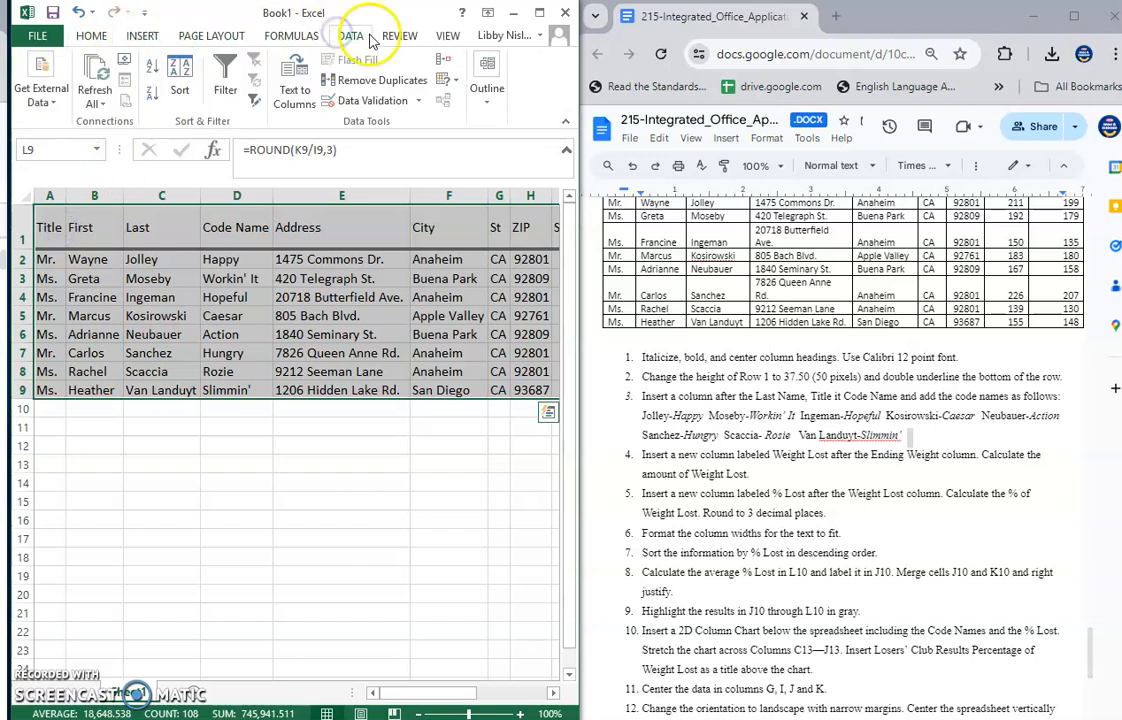
pyautogui.click(180, 90)
pyautogui.moveTo(680, 352); pyautogui.dragTo(400, 412)
pyautogui.click(414, 497)
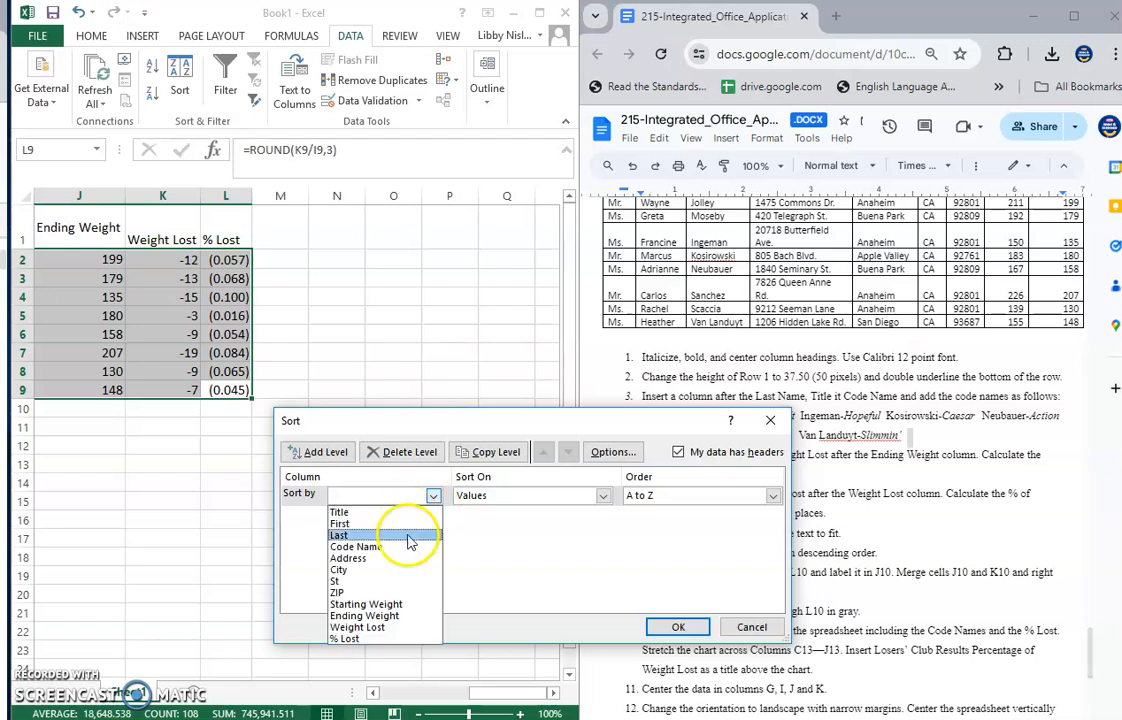
pyautogui.click(373, 638)
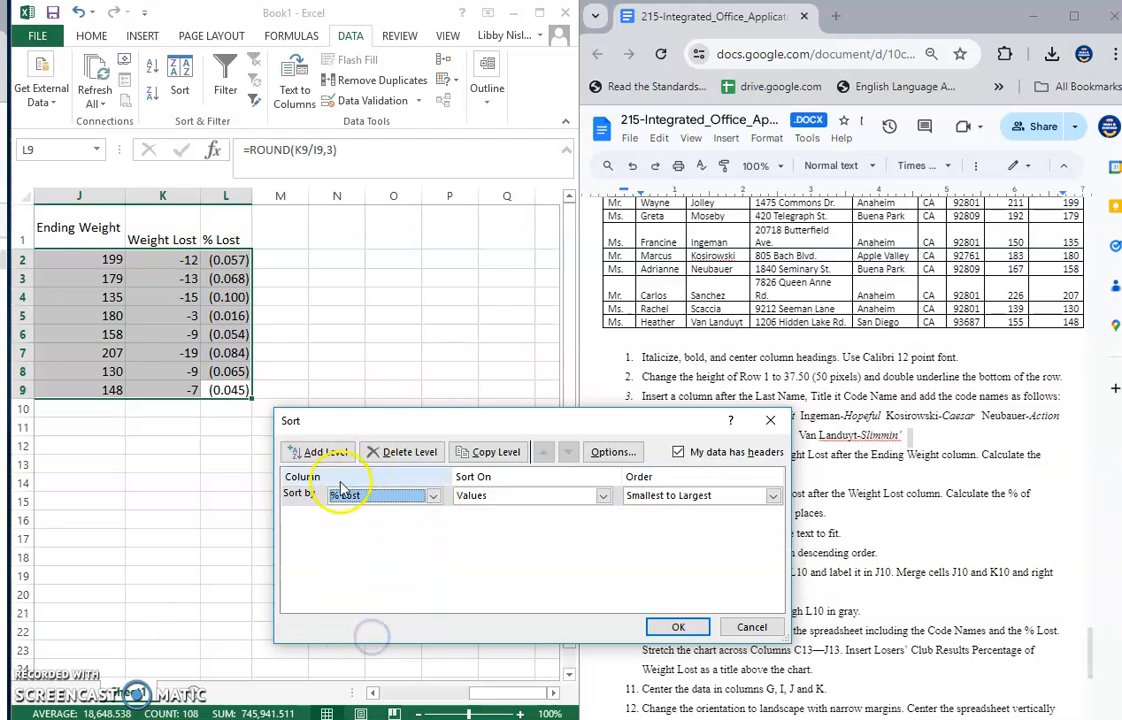
pyautogui.click(373, 499)
pyautogui.click(376, 495)
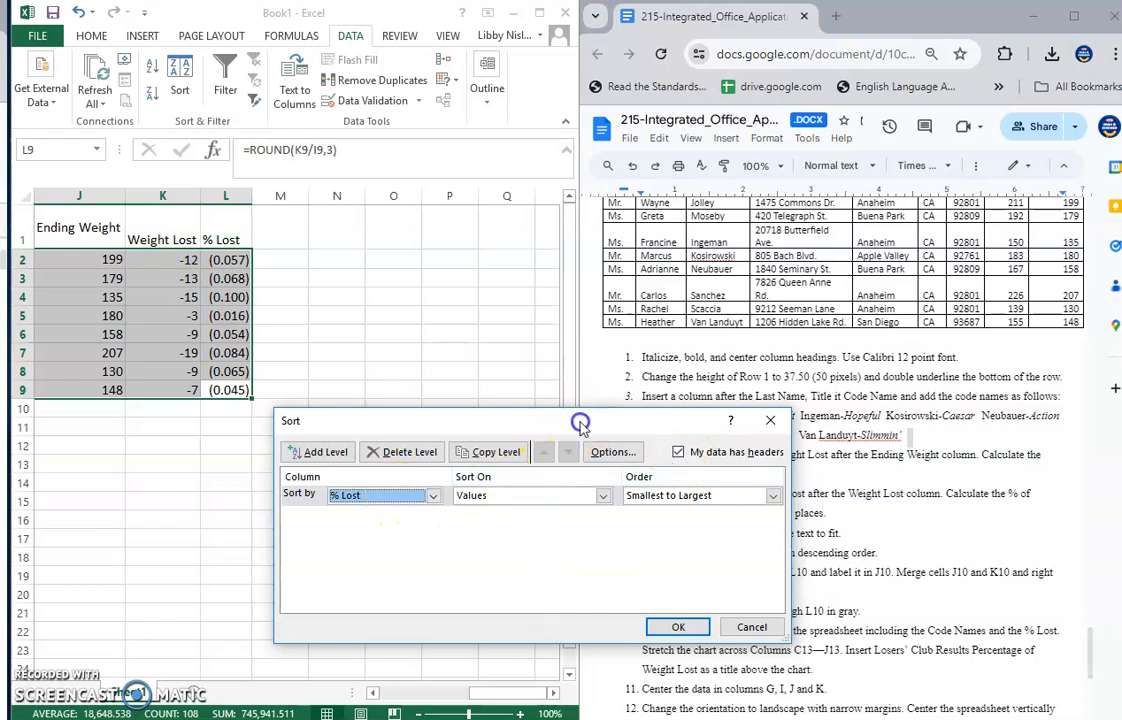
pyautogui.moveTo(580, 423); pyautogui.dragTo(396, 378)
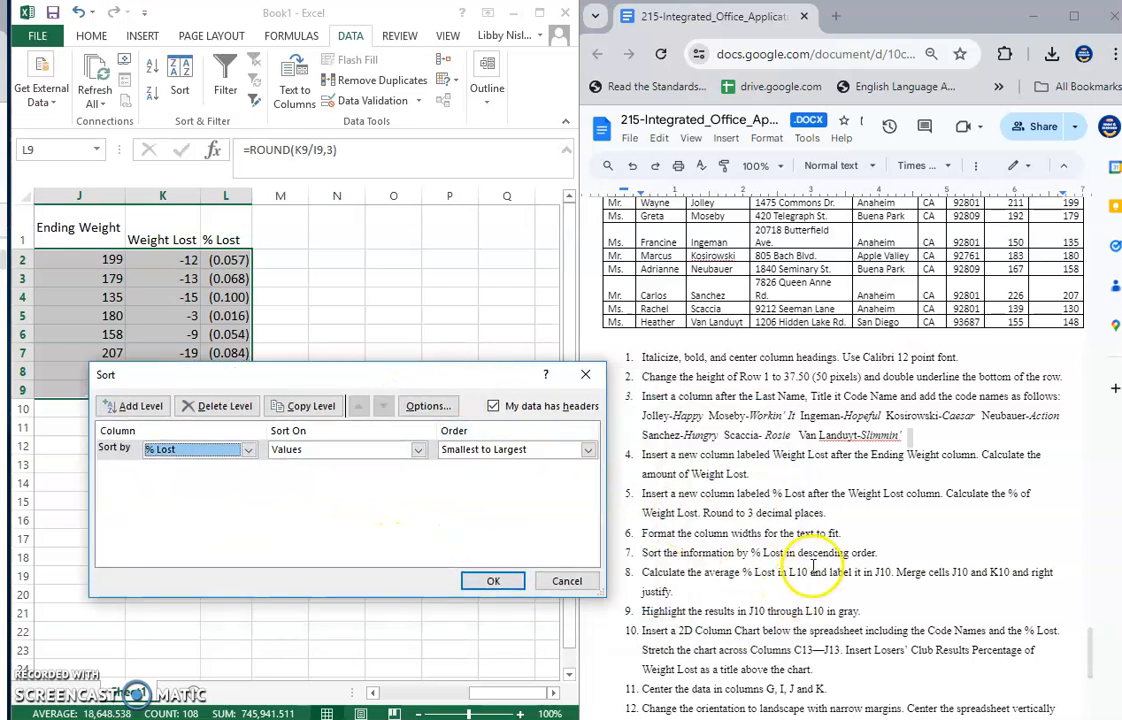
pyautogui.click(575, 449)
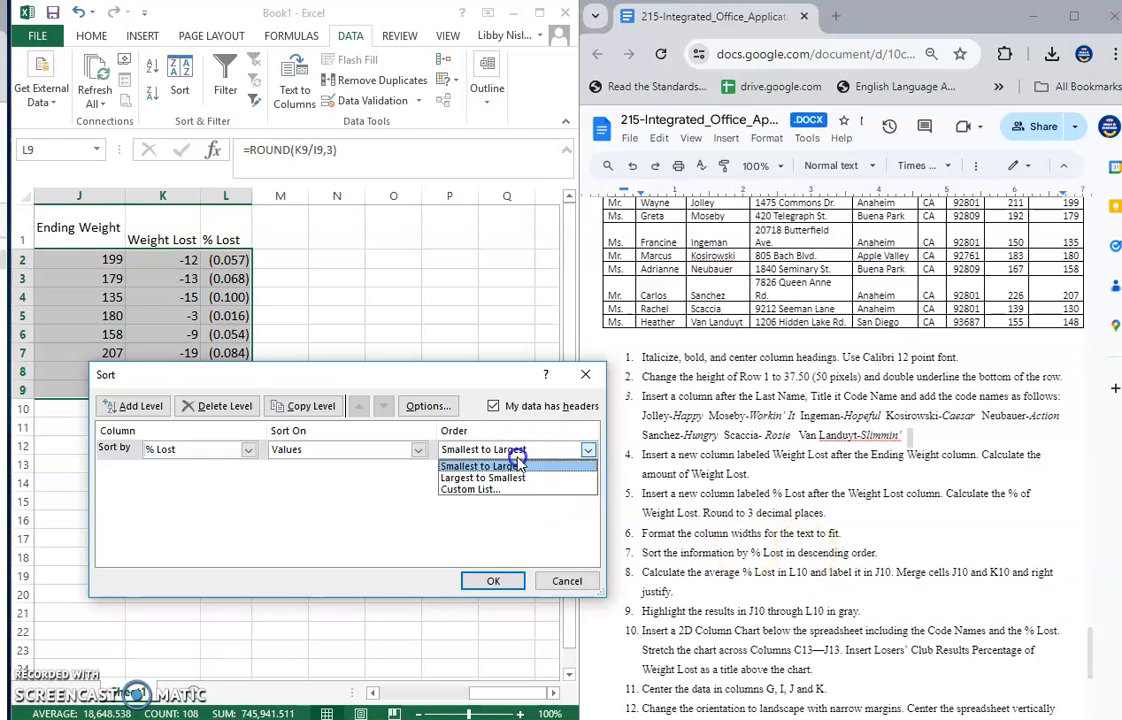
pyautogui.click(515, 475)
pyautogui.click(496, 580)
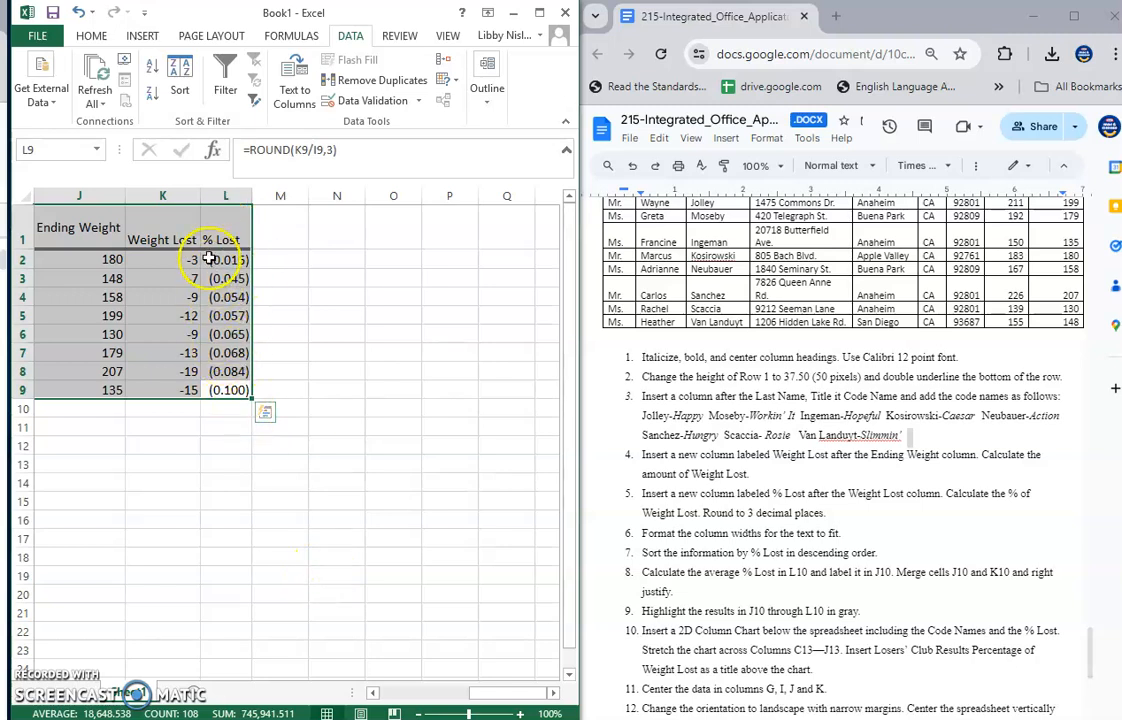
# - Re-sort the member table A1:L9 by % Lost values from smallest to largest
pyautogui.click(180, 80)
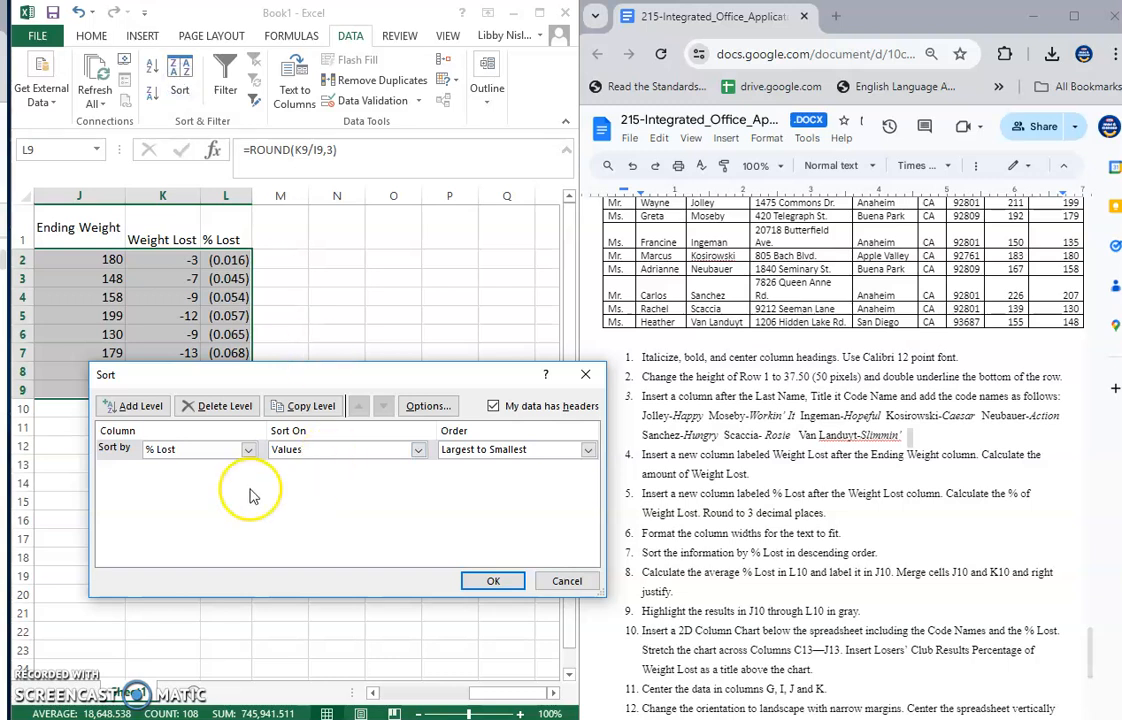
pyautogui.click(498, 449)
pyautogui.click(478, 461)
pyautogui.click(500, 580)
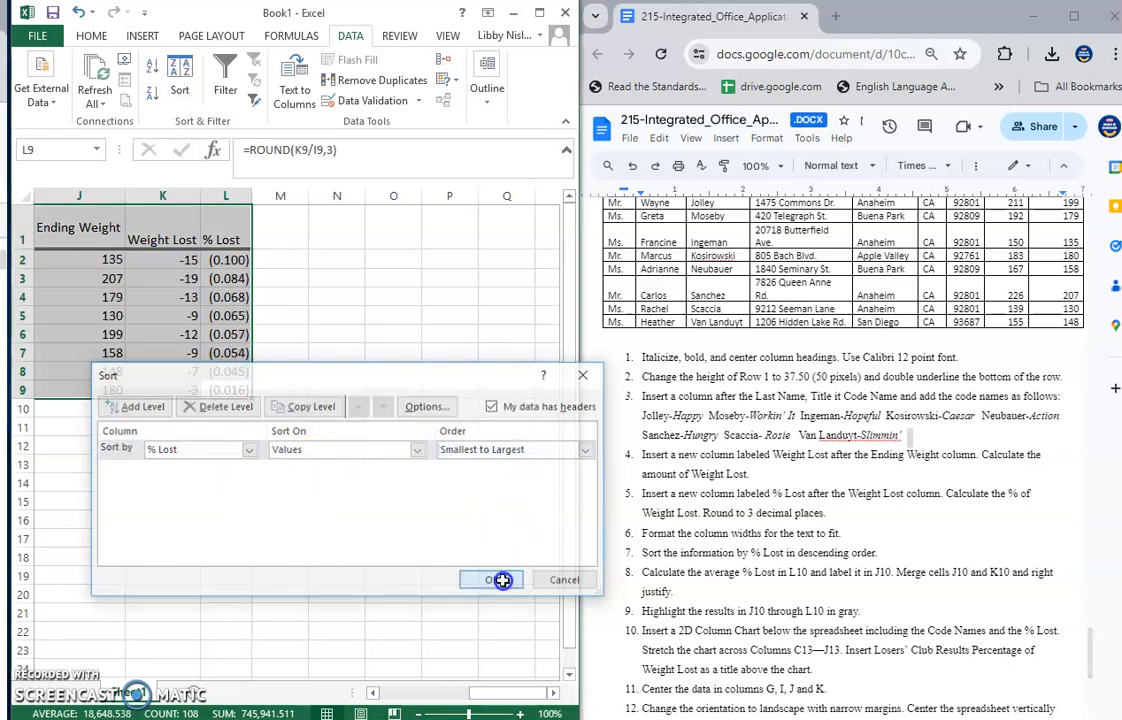
pyautogui.click(227, 425)
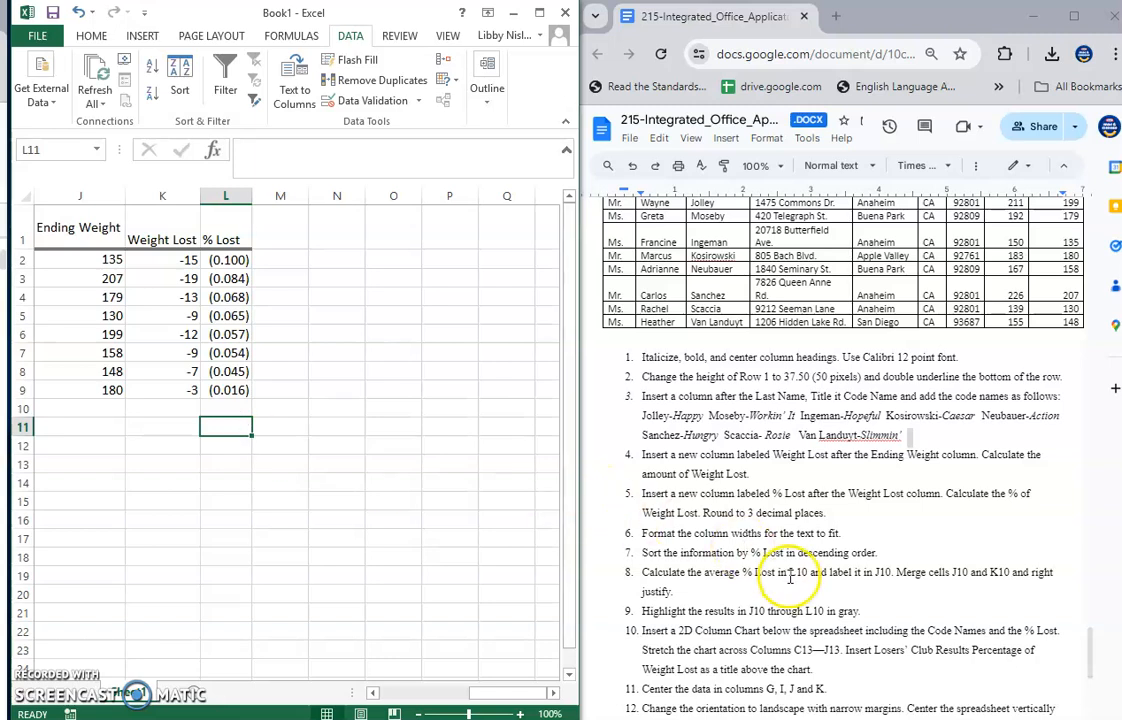
# - Calculate the average of the % Lost values L2:L9 in cell L10 with the AVERAGE function
pyautogui.click(731, 579)
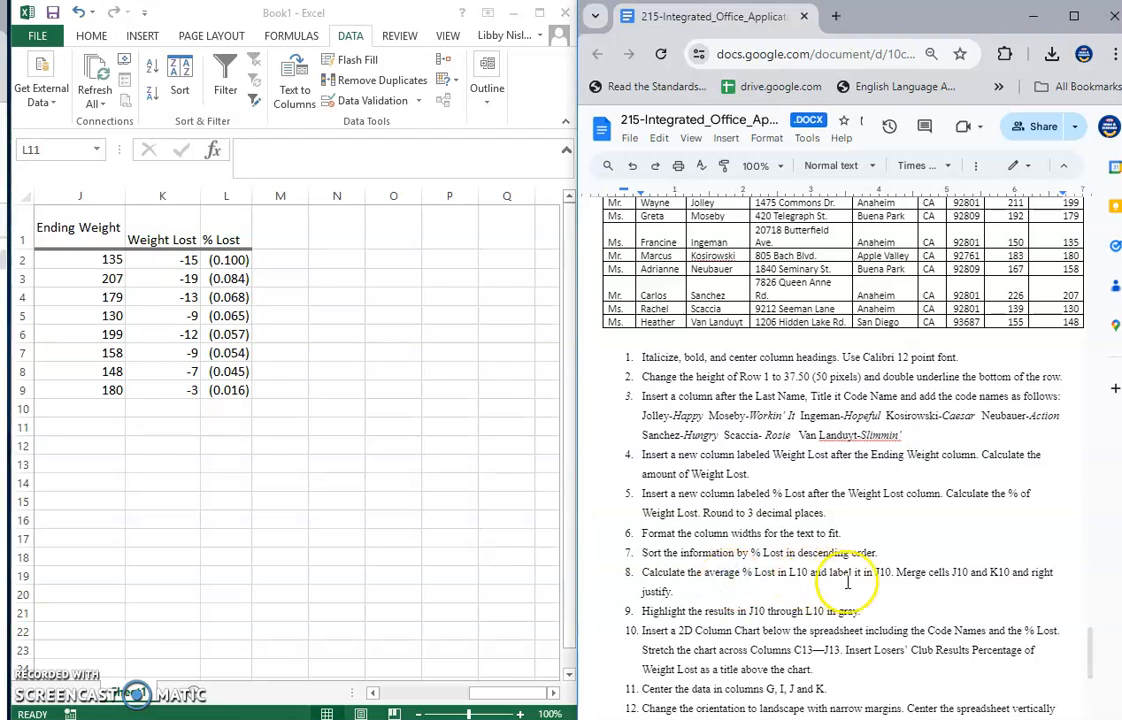
pyautogui.click(228, 428)
pyautogui.click(229, 407)
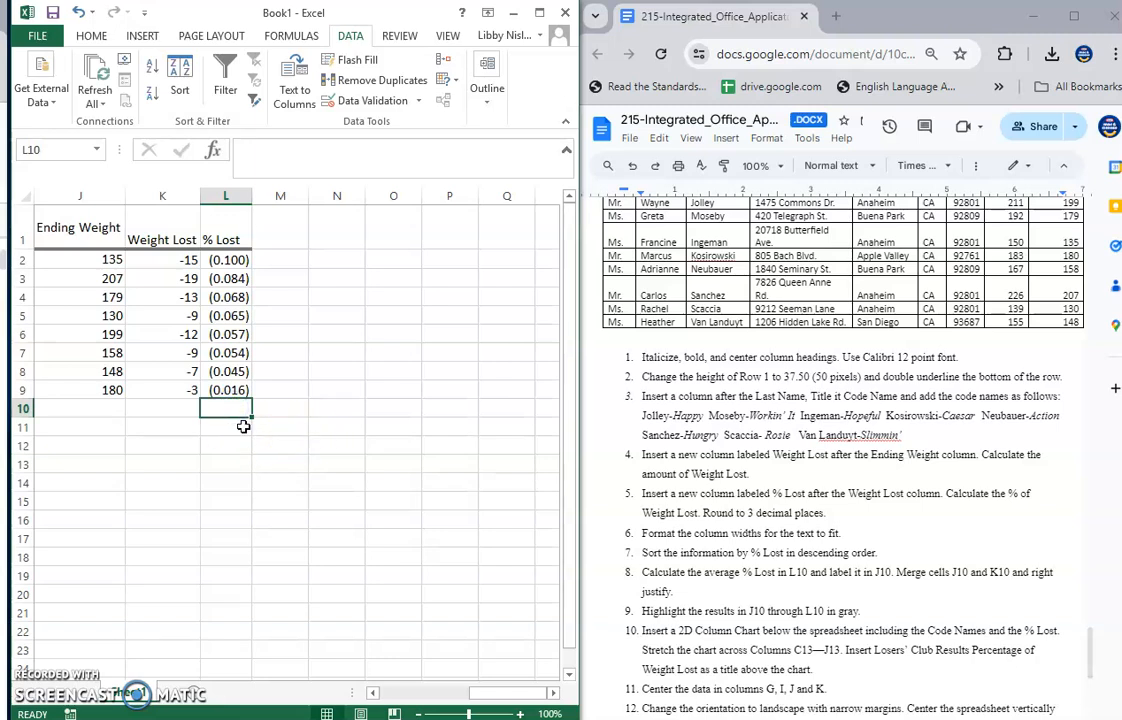
pyautogui.write('=average(')
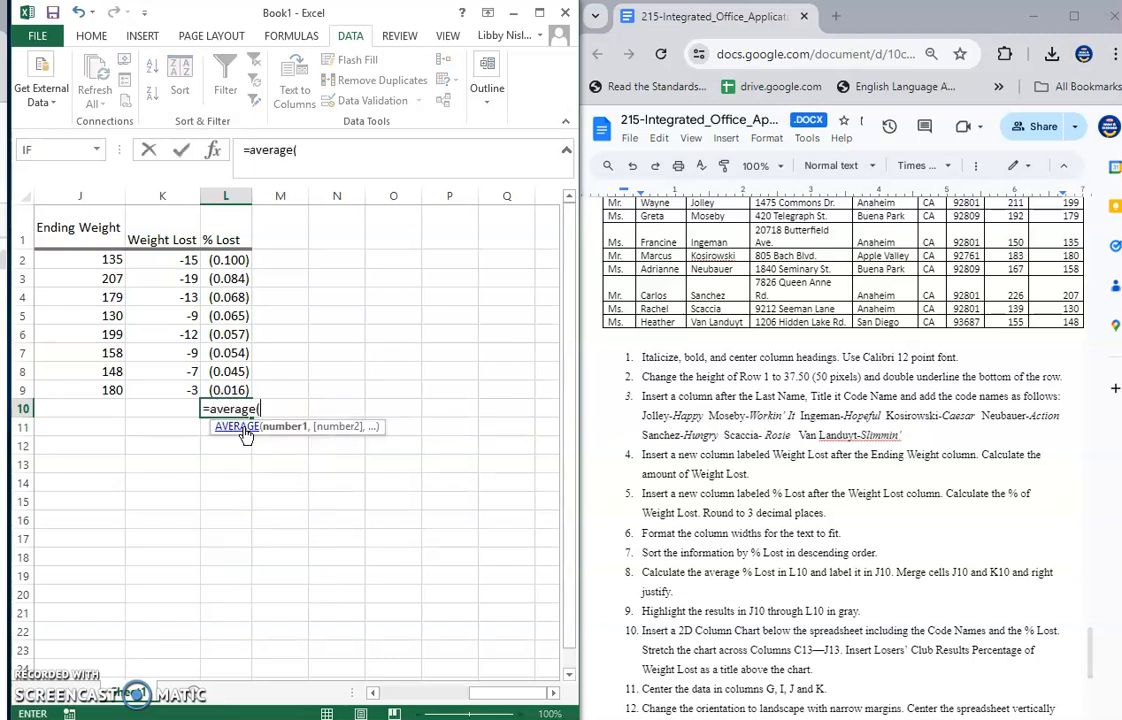
pyautogui.moveTo(224, 259); pyautogui.dragTo(222, 389)
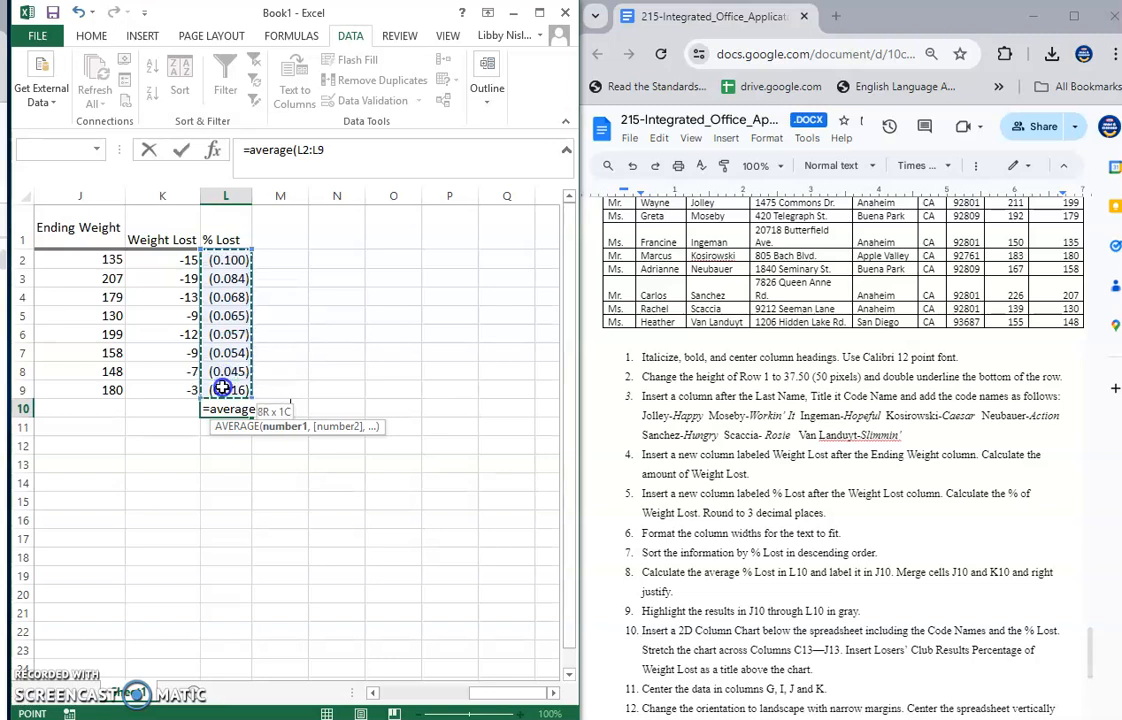
pyautogui.press('Return')
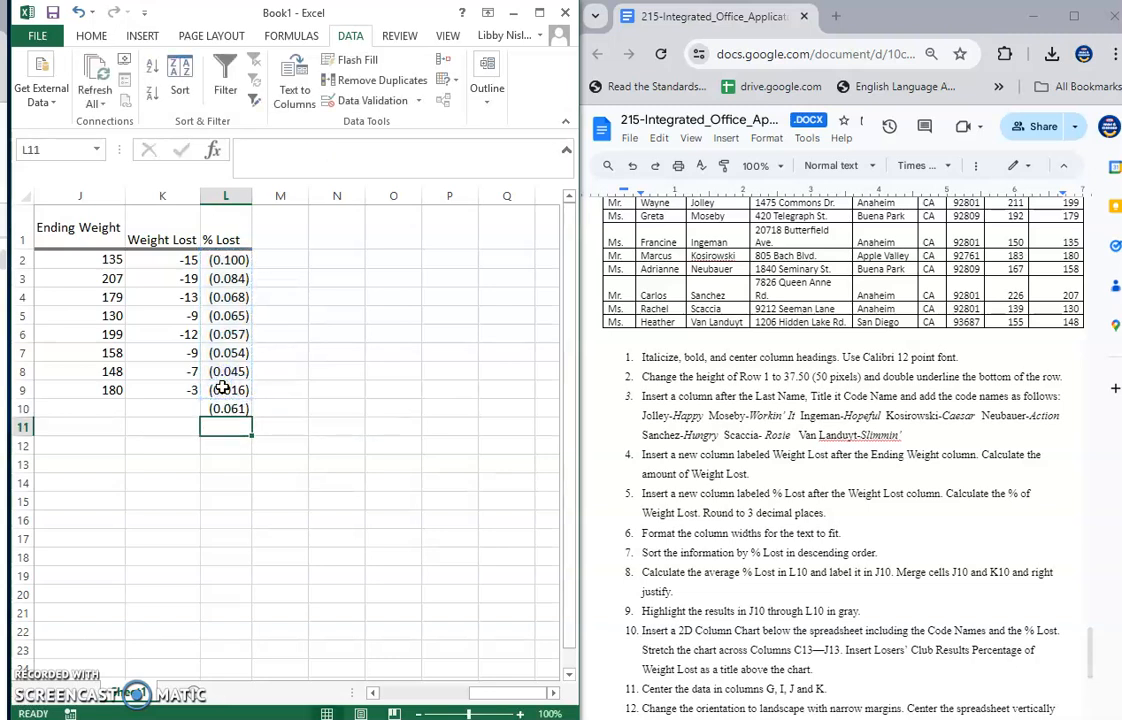
# - Label the average in cell J10 as "Average % Lost:"
pyautogui.click(109, 417)
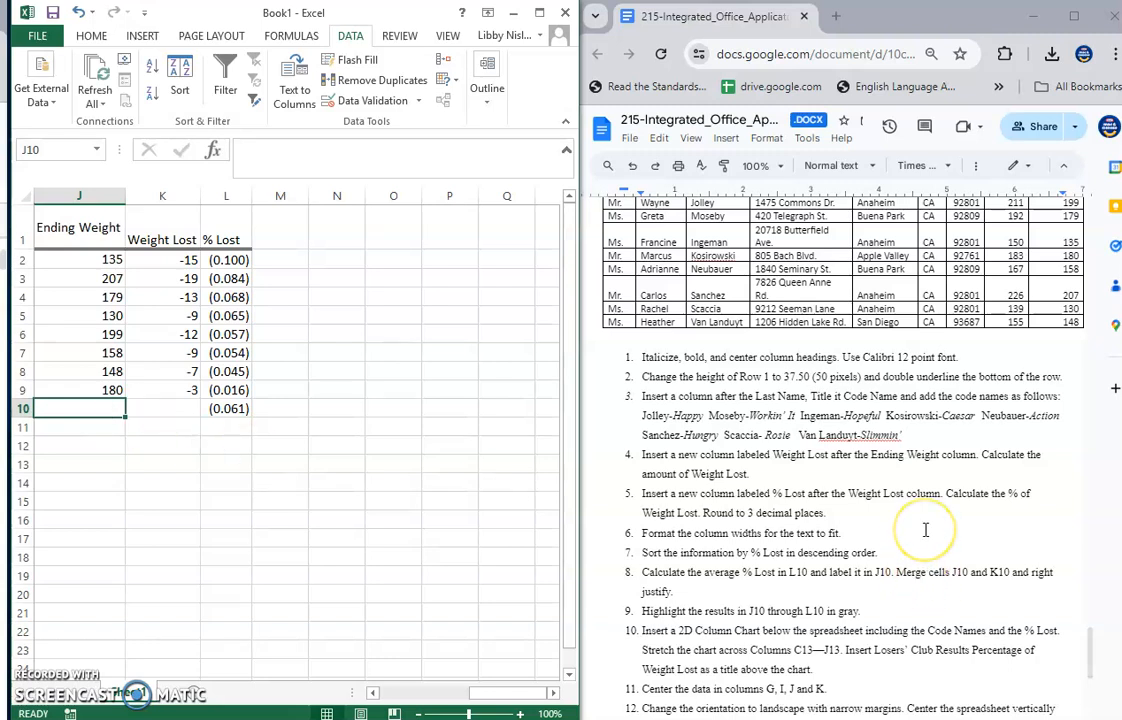
pyautogui.write('Average % Lost')
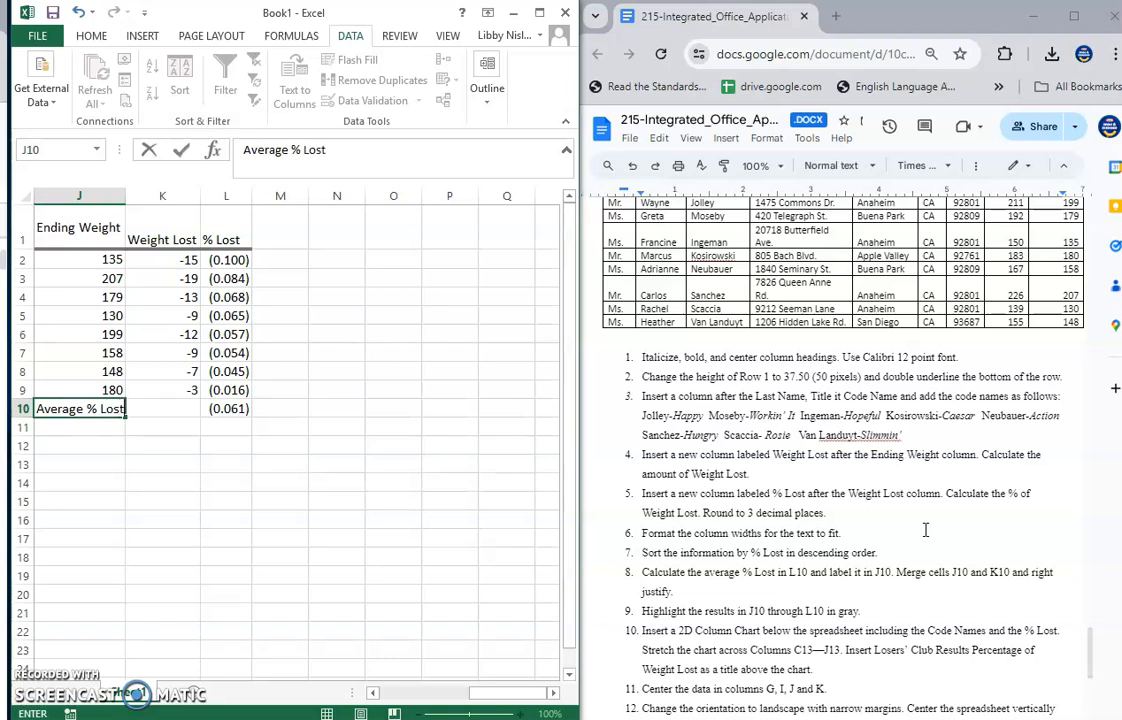
pyautogui.press('Tab')
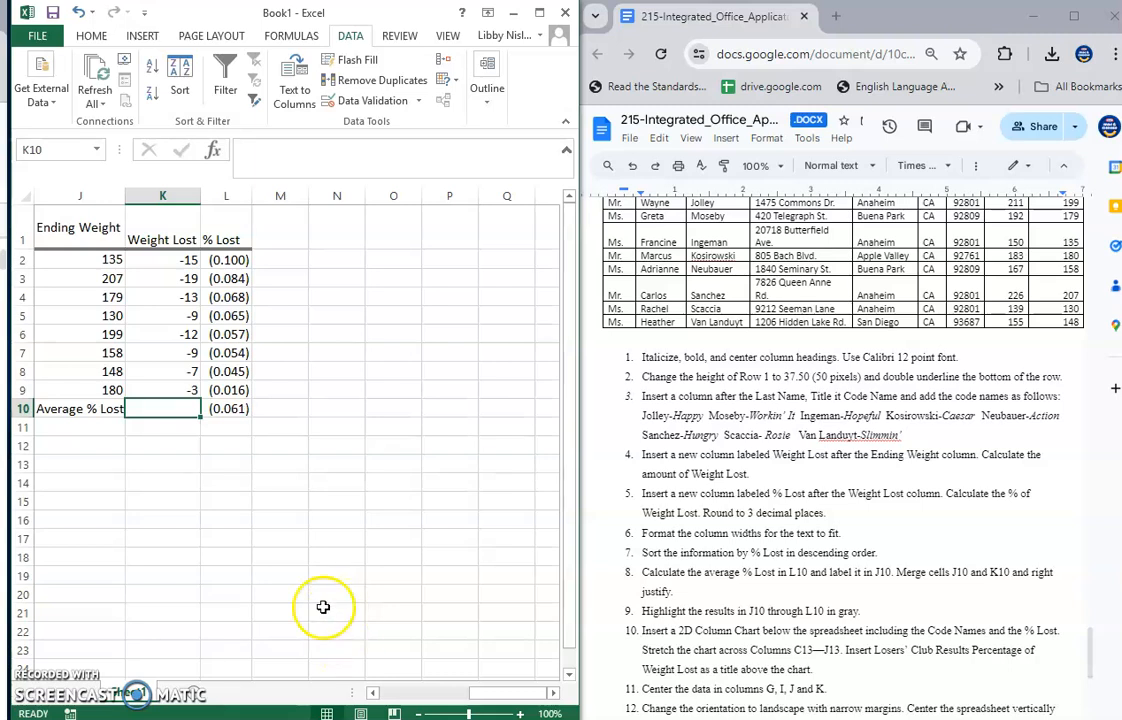
# - Merge cells J10 and K10 and right-align the average label in the merged cell
pyautogui.moveTo(100, 407); pyautogui.dragTo(160, 407)
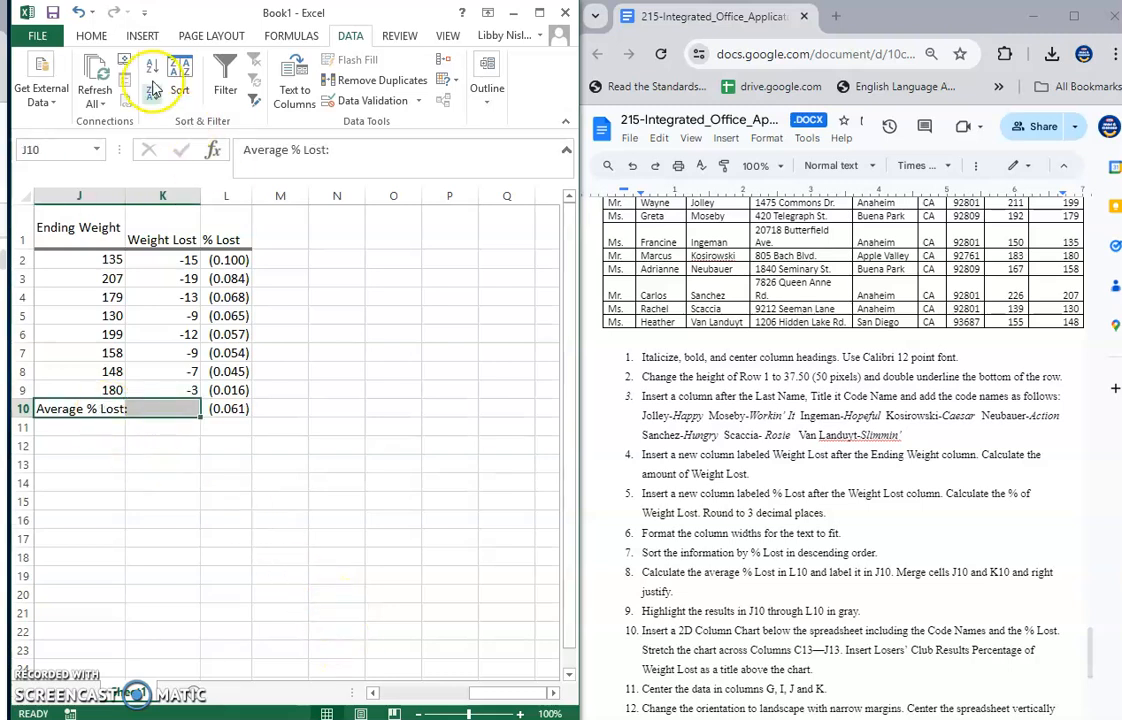
pyautogui.click(91, 35)
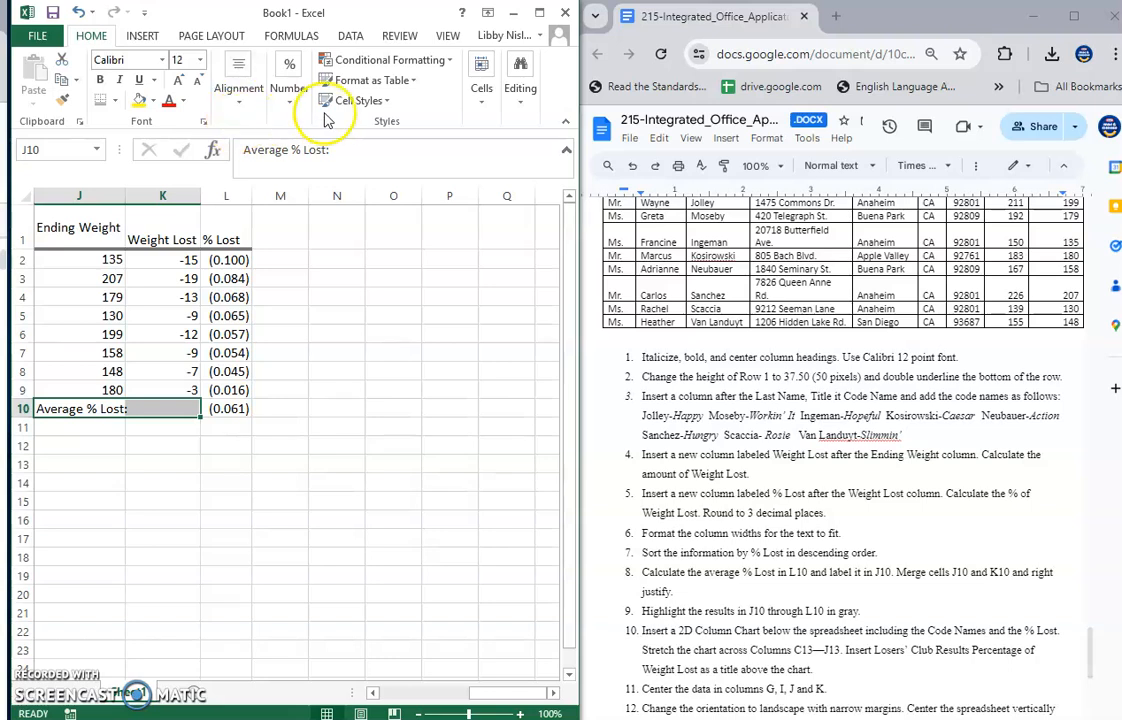
pyautogui.click(238, 88)
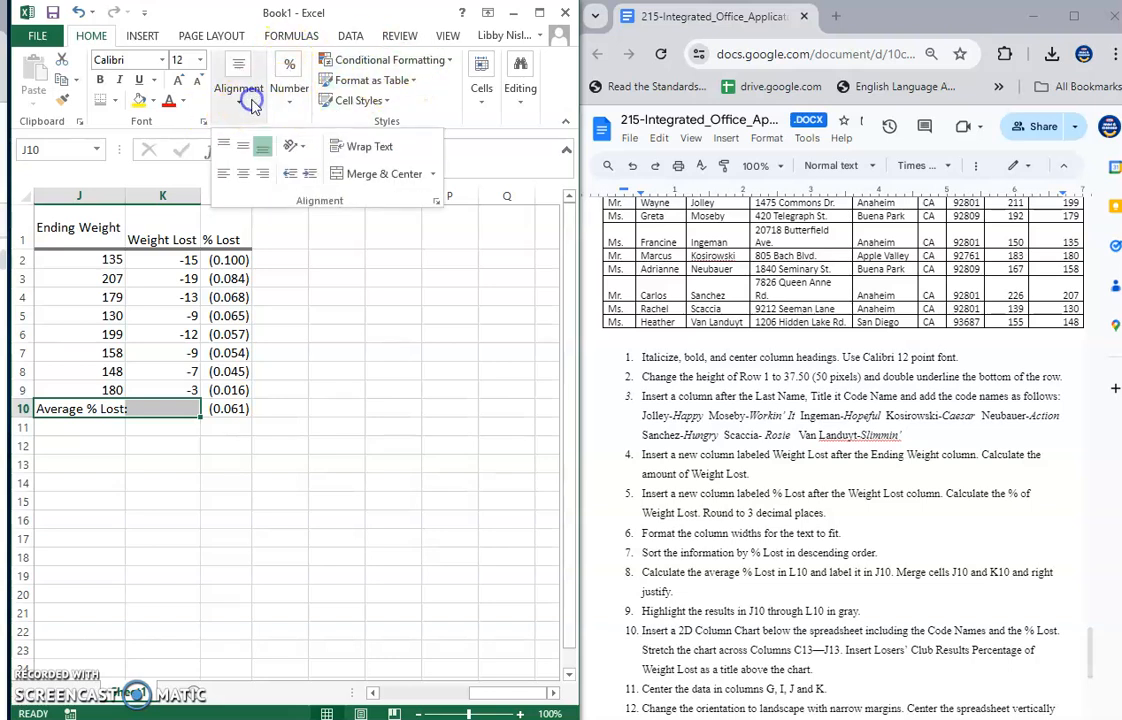
pyautogui.click(434, 174)
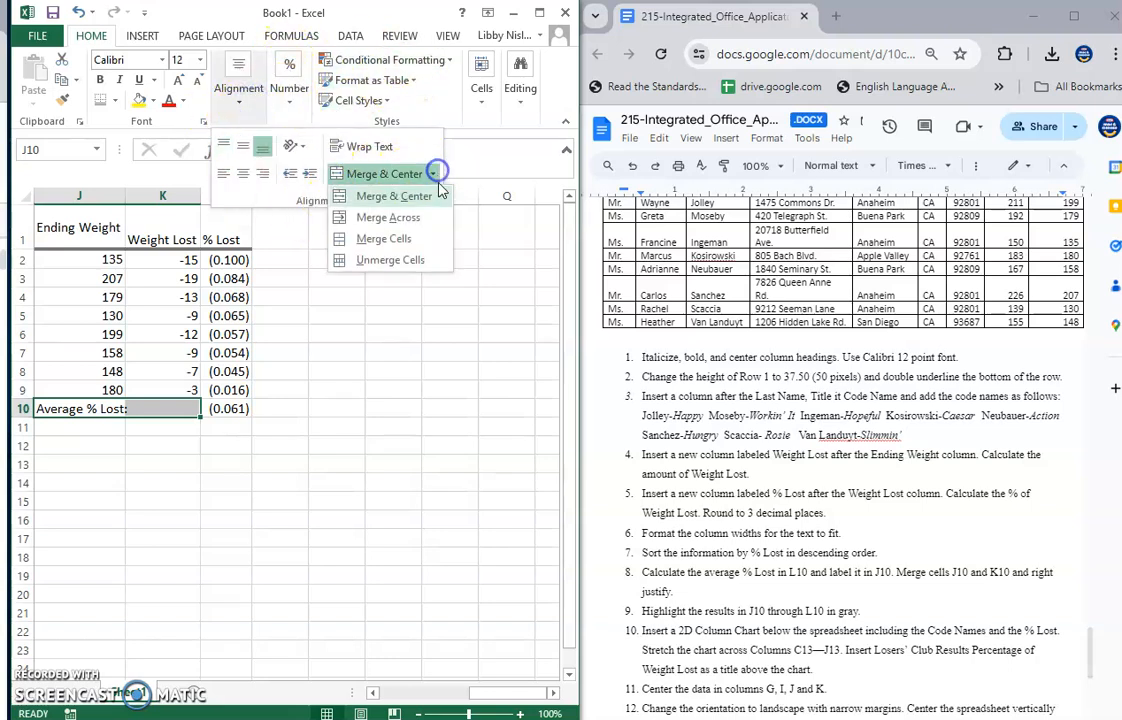
pyautogui.click(346, 222)
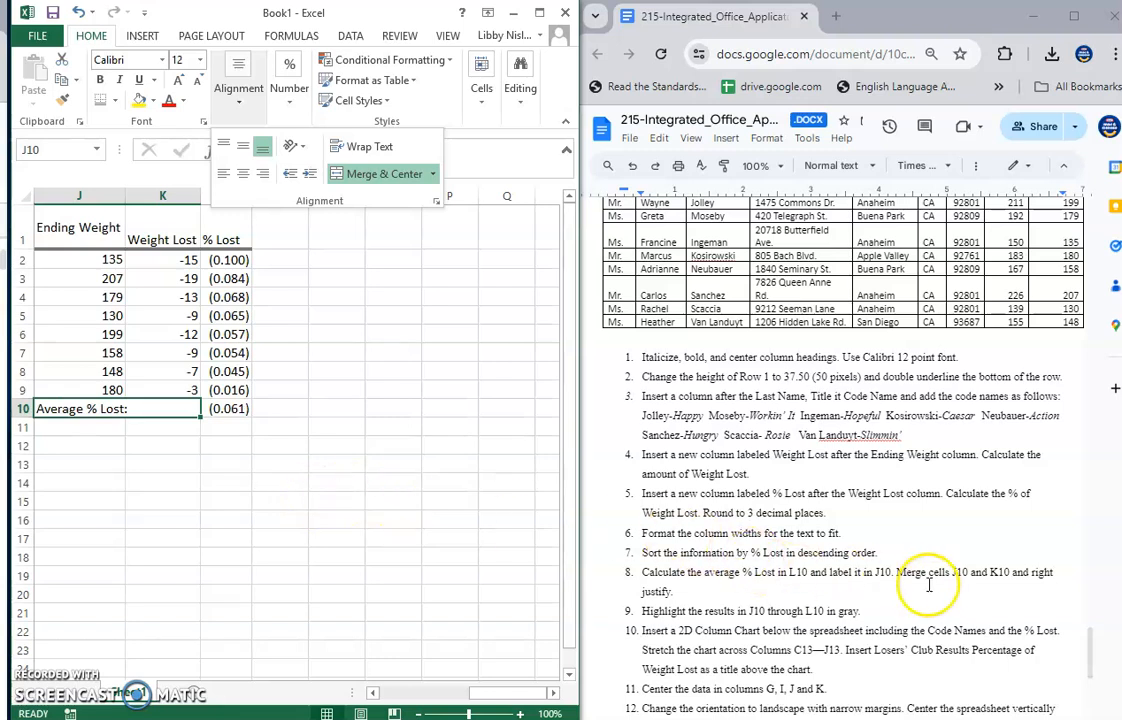
pyautogui.click(140, 408)
pyautogui.click(240, 90)
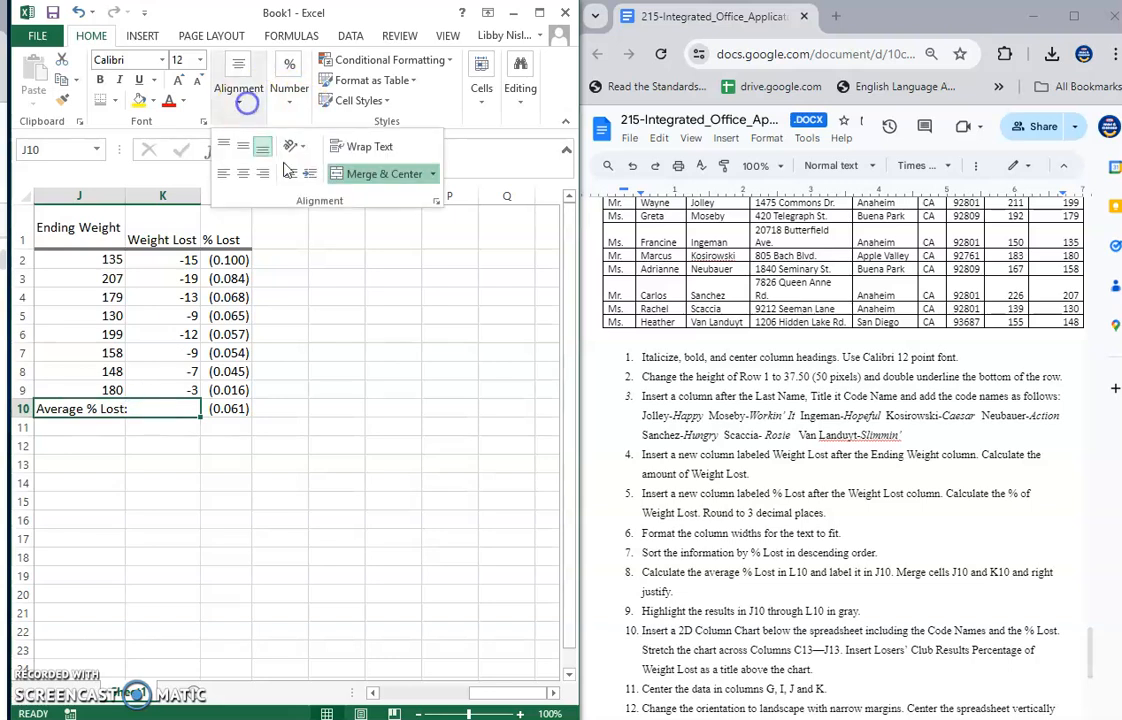
pyautogui.click(167, 430)
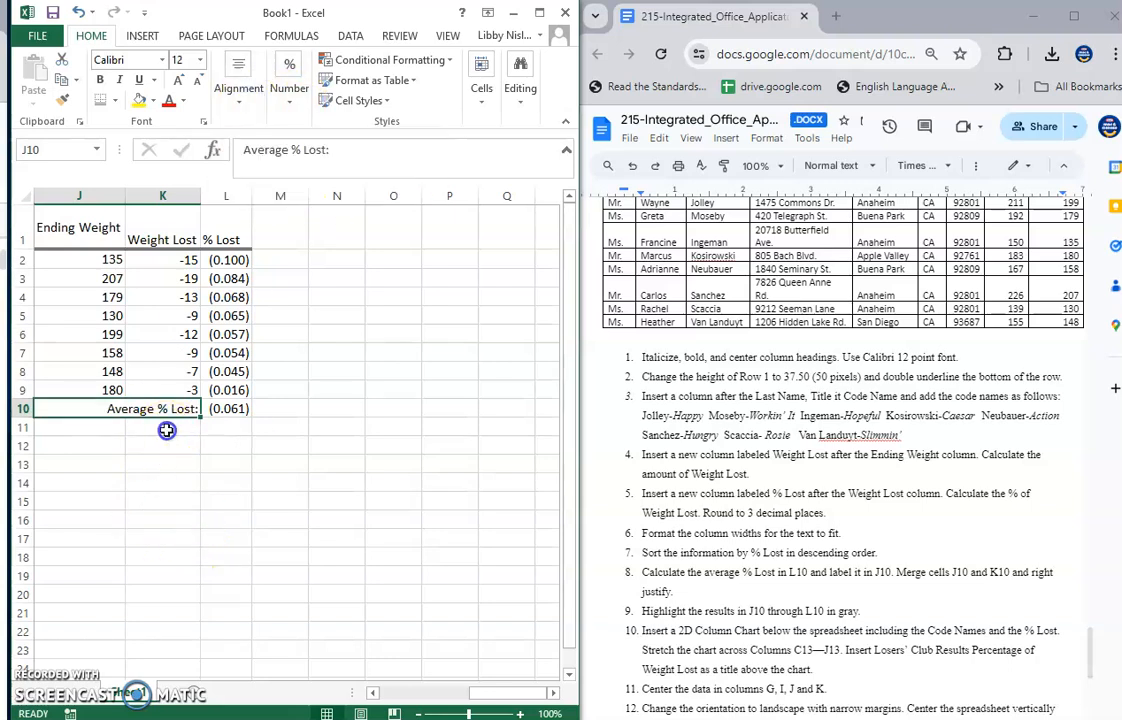
pyautogui.click(177, 433)
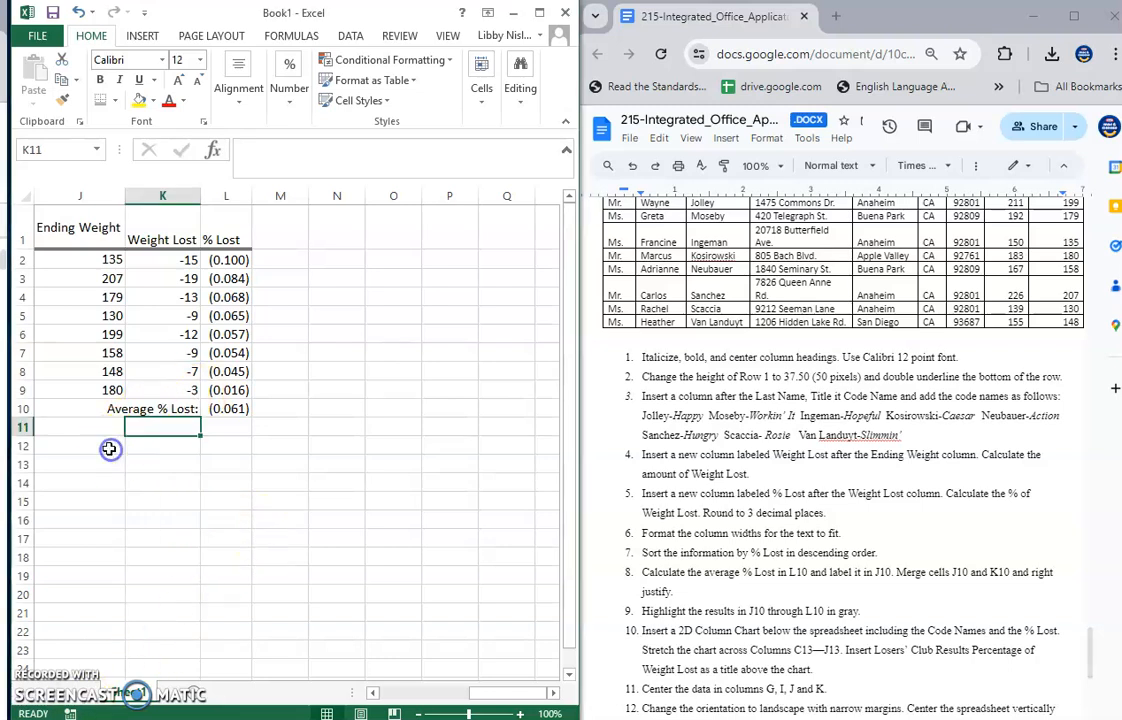
# - Fill cells J10 through L10 with a gray theme color
pyautogui.moveTo(68, 406); pyautogui.dragTo(215, 408)
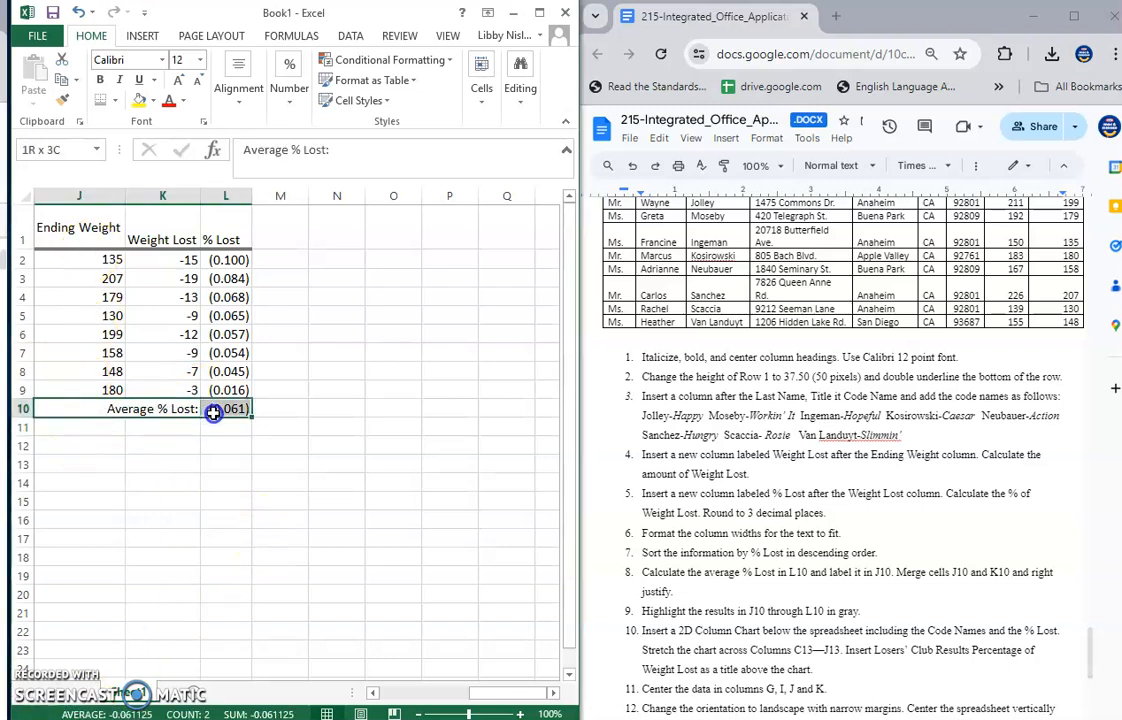
pyautogui.click(153, 101)
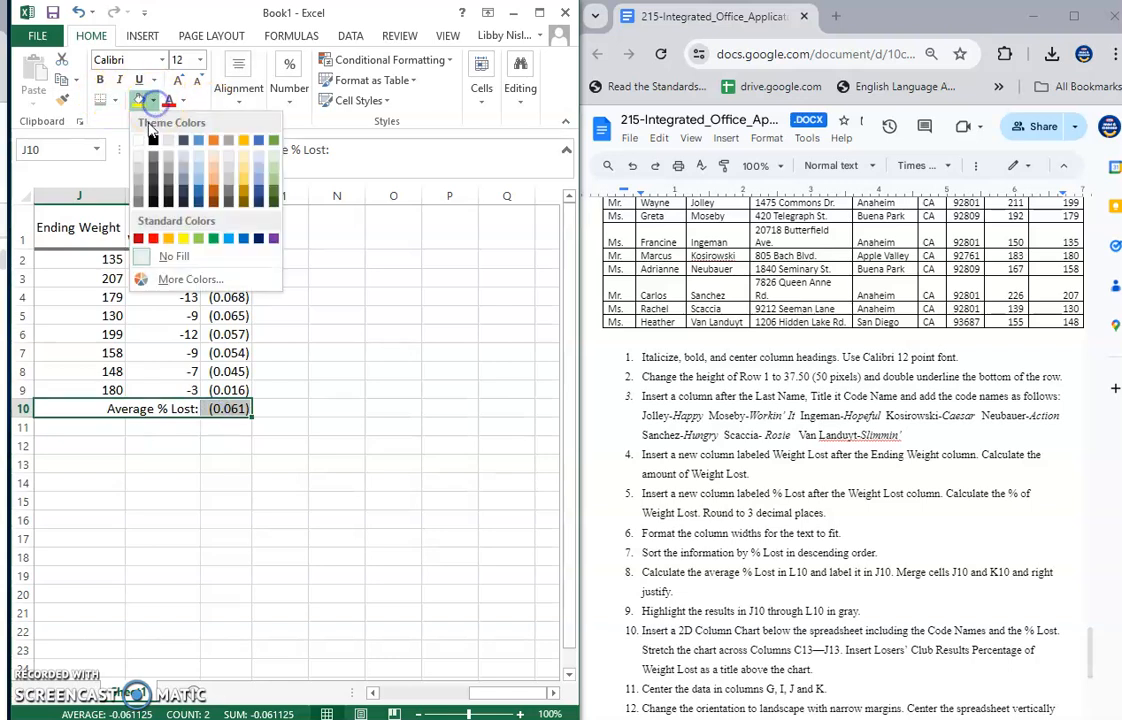
pyautogui.click(139, 181)
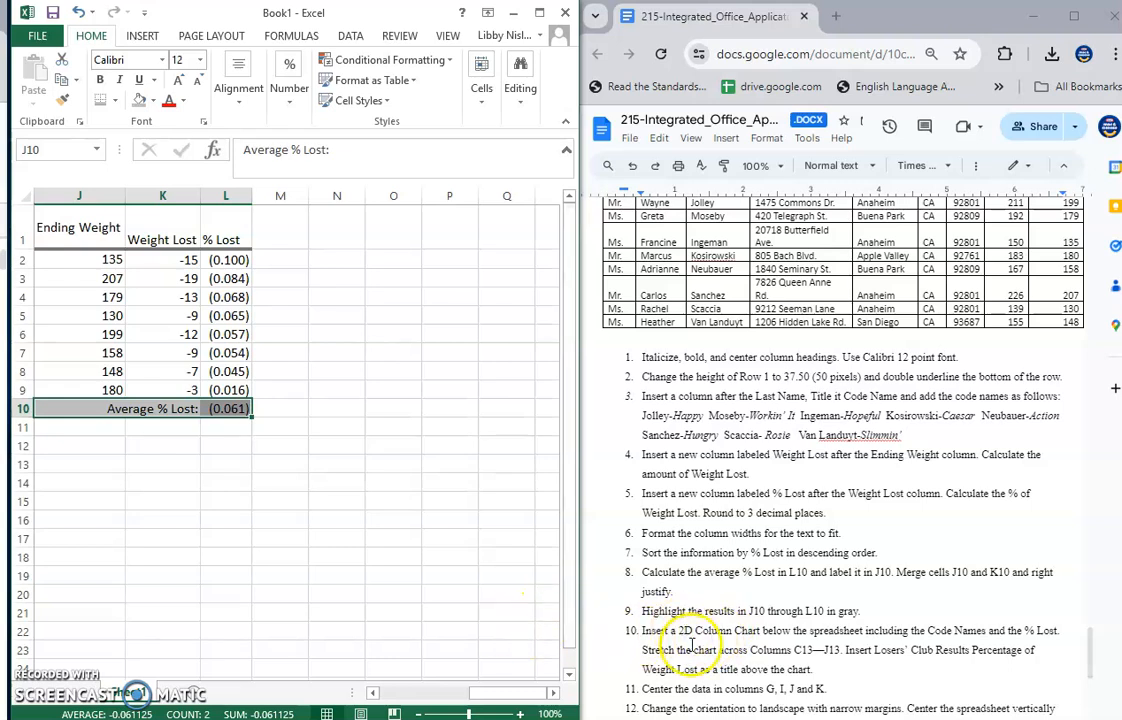
pyautogui.click(322, 535)
# - Insert a 2-D clustered column chart from the code names in D2:D9 and the % Lost values in L2:L9
pyautogui.moveTo(478, 692); pyautogui.dragTo(378, 692)
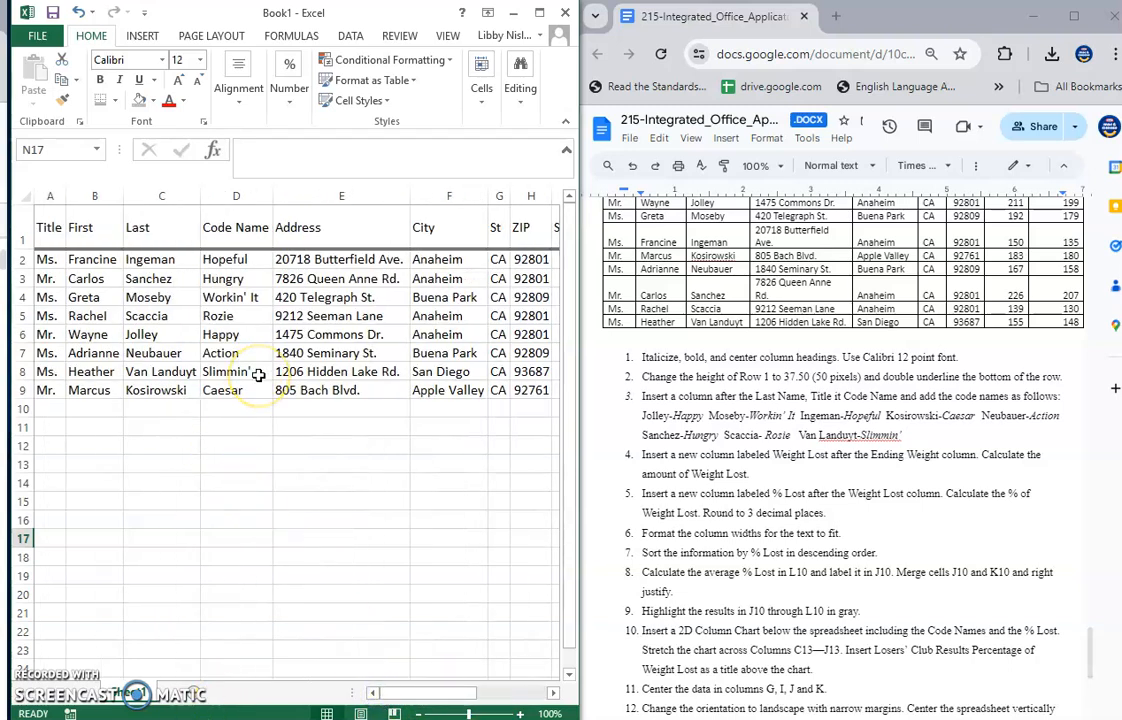
pyautogui.moveTo(226, 259); pyautogui.dragTo(255, 395)
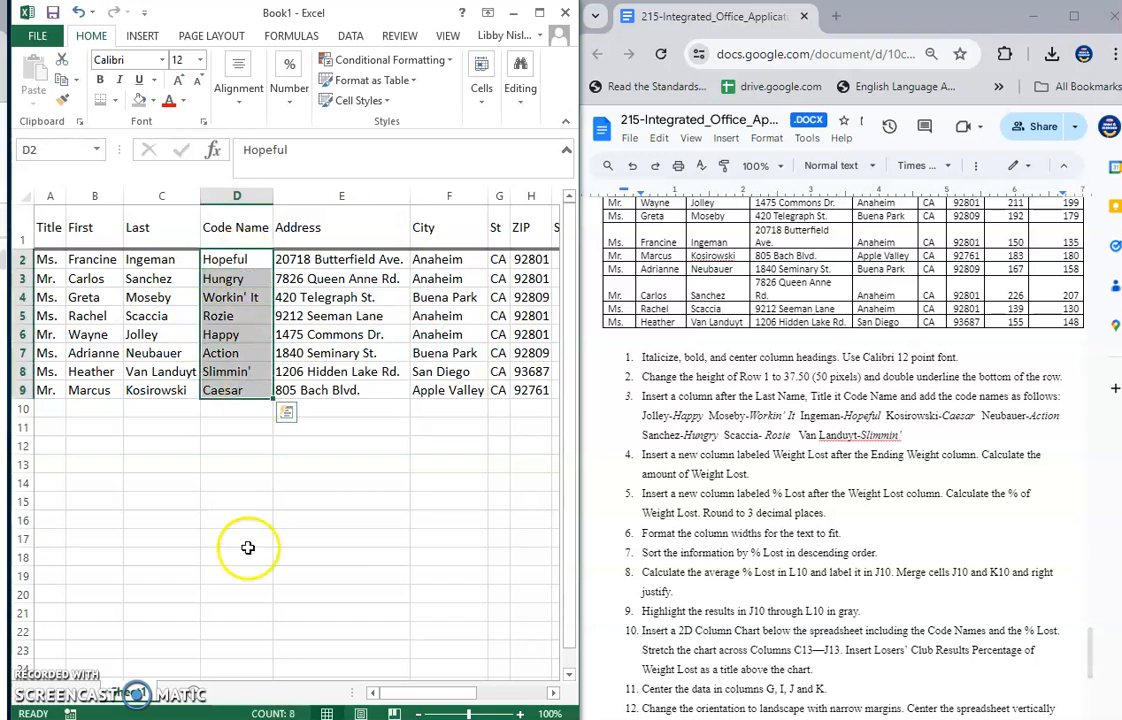
pyautogui.moveTo(413, 693); pyautogui.dragTo(487, 693)
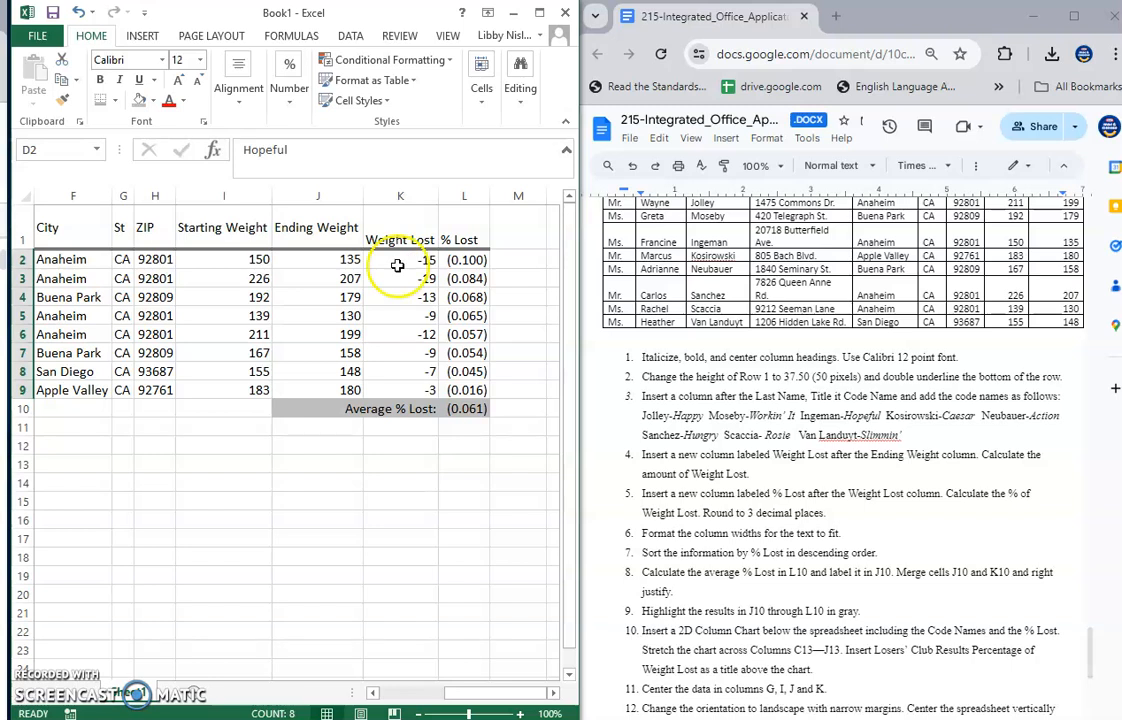
pyautogui.moveTo(468, 259); pyautogui.dragTo(473, 396)
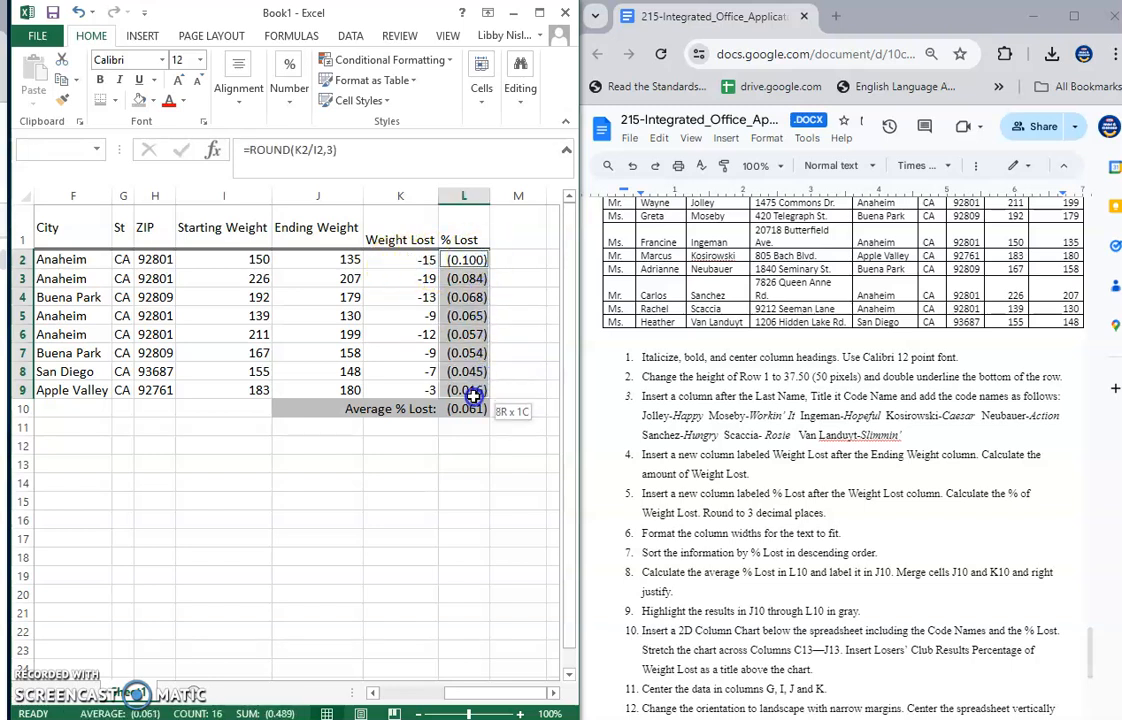
pyautogui.click(141, 37)
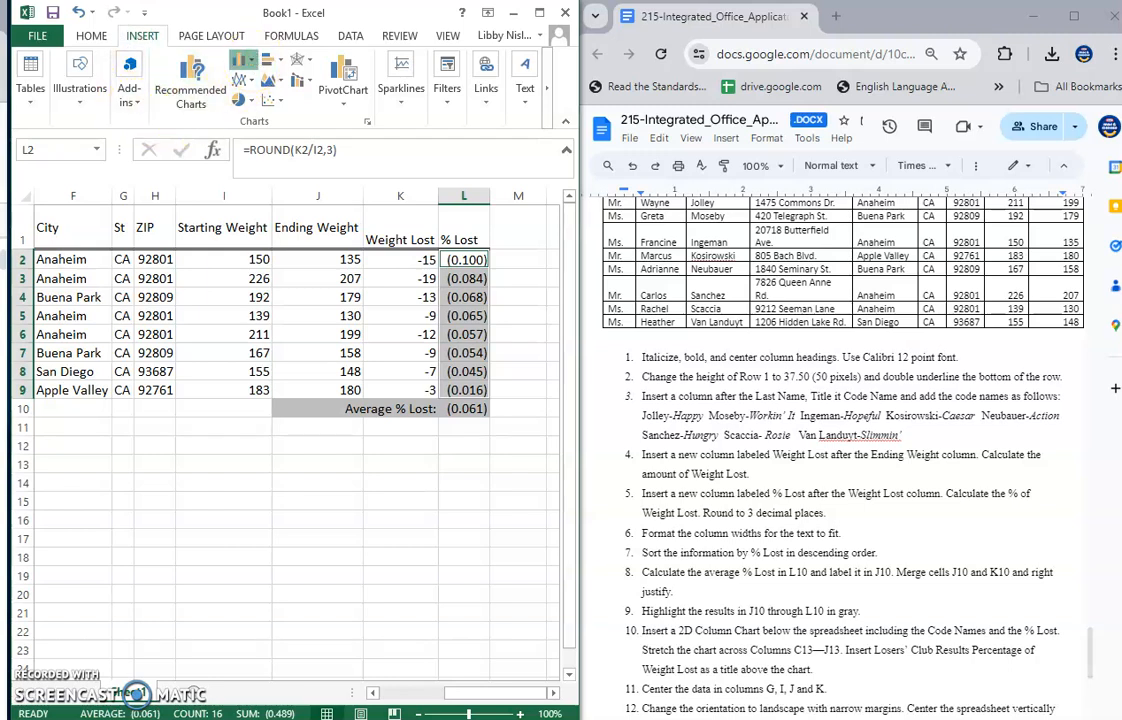
pyautogui.click(243, 60)
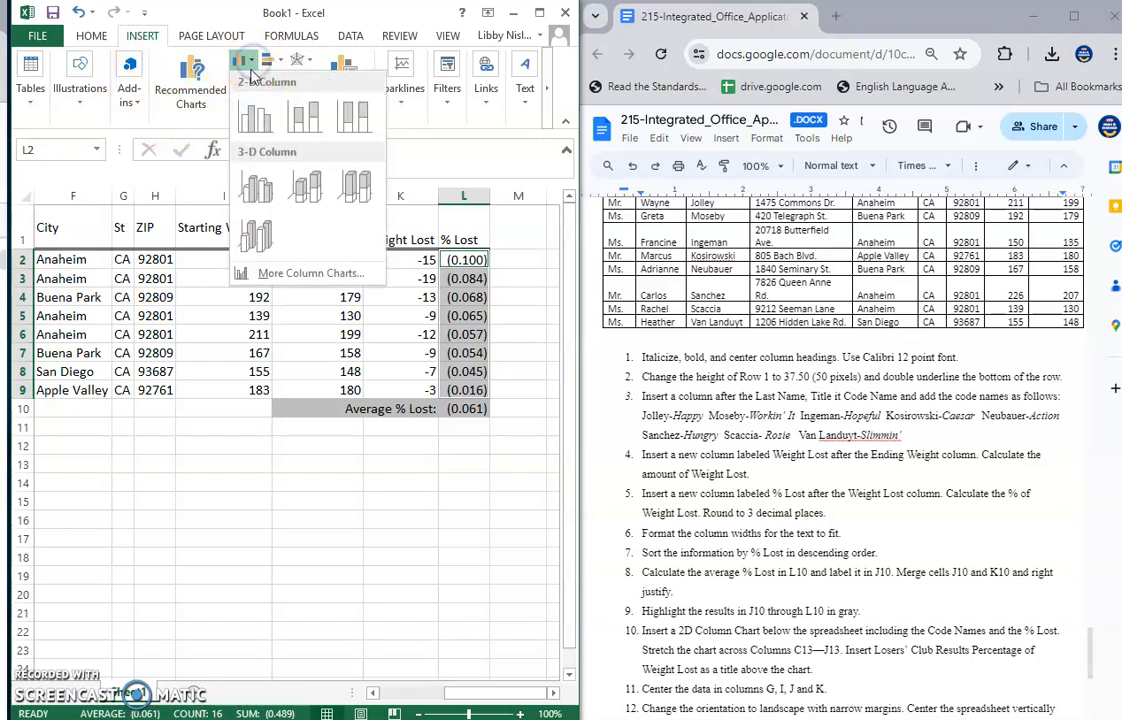
pyautogui.click(256, 117)
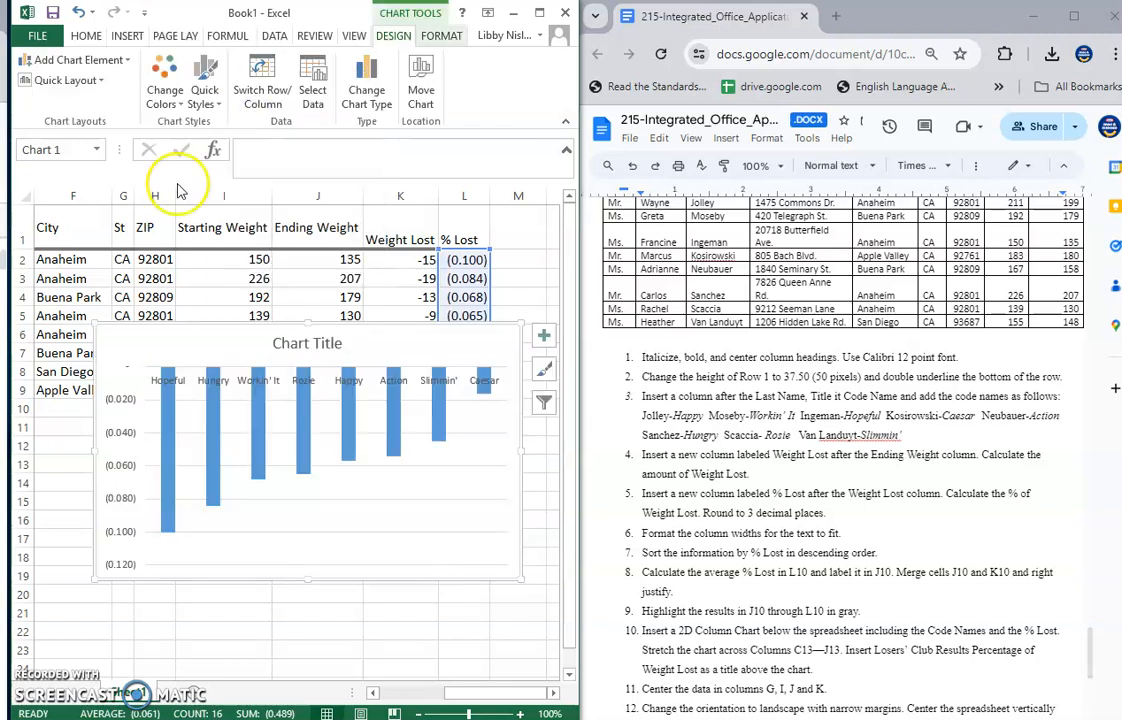
# - Title the chart "Loser's Club Results Percentage of Weight Lost" and move it below the spreadsheet data
pyautogui.click(333, 345)
pyautogui.tripleClick(318, 344)
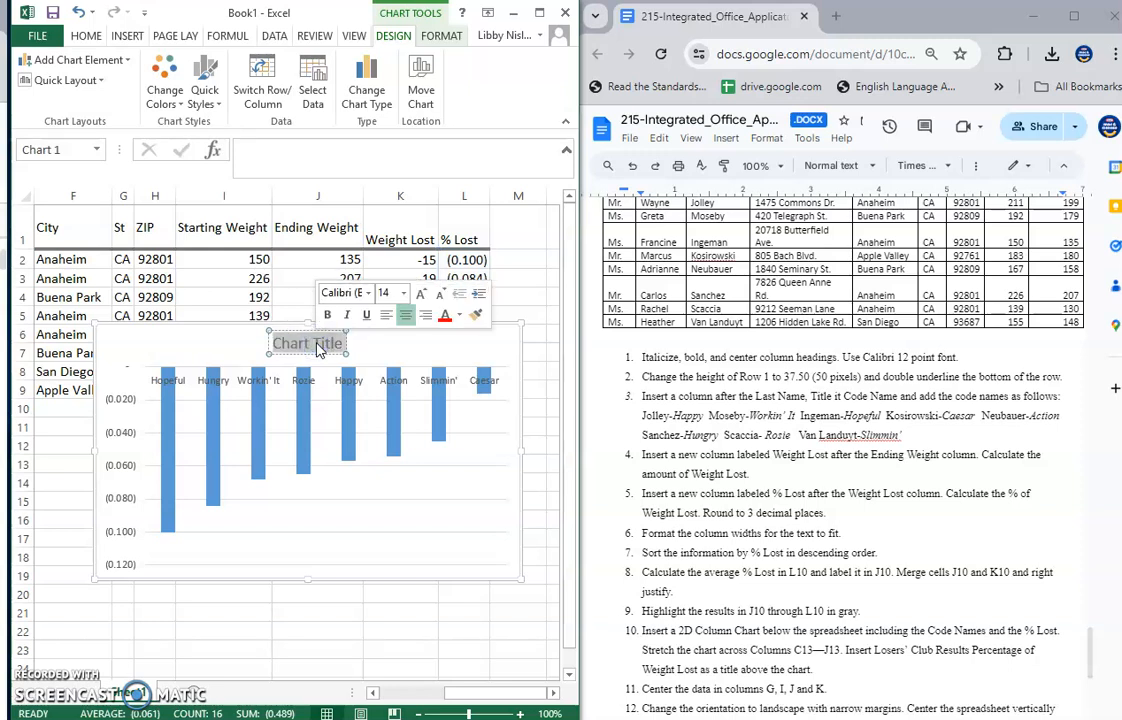
pyautogui.write("Lisers' C")
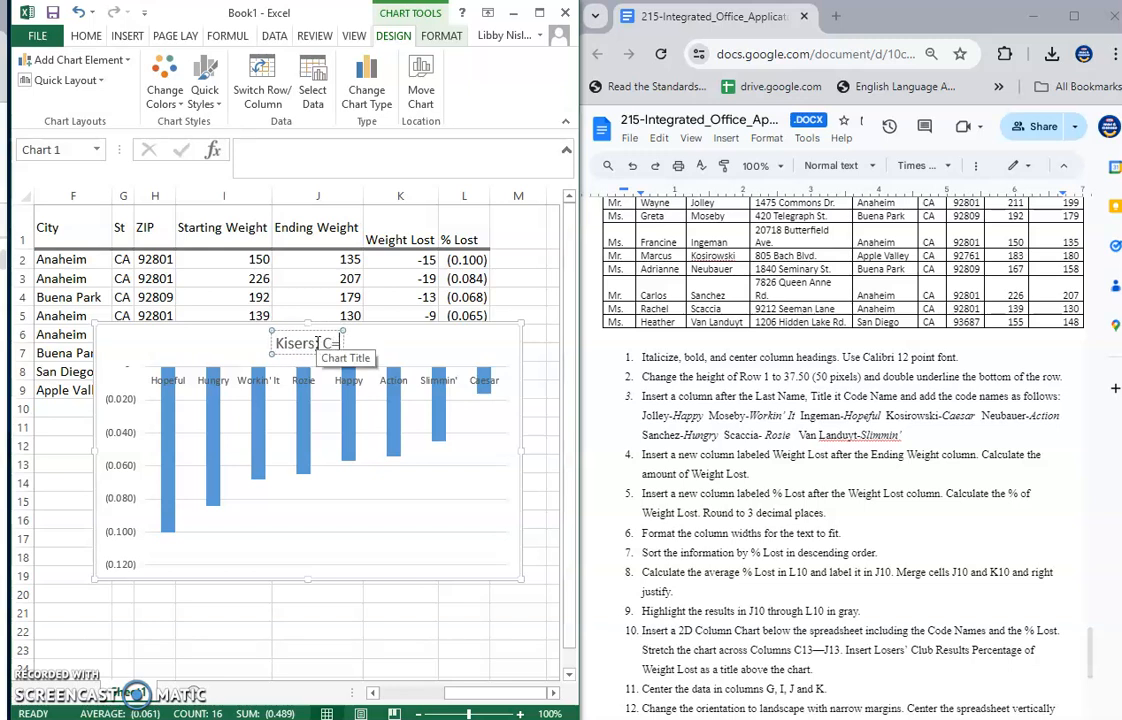
pyautogui.write("Loser's Club")
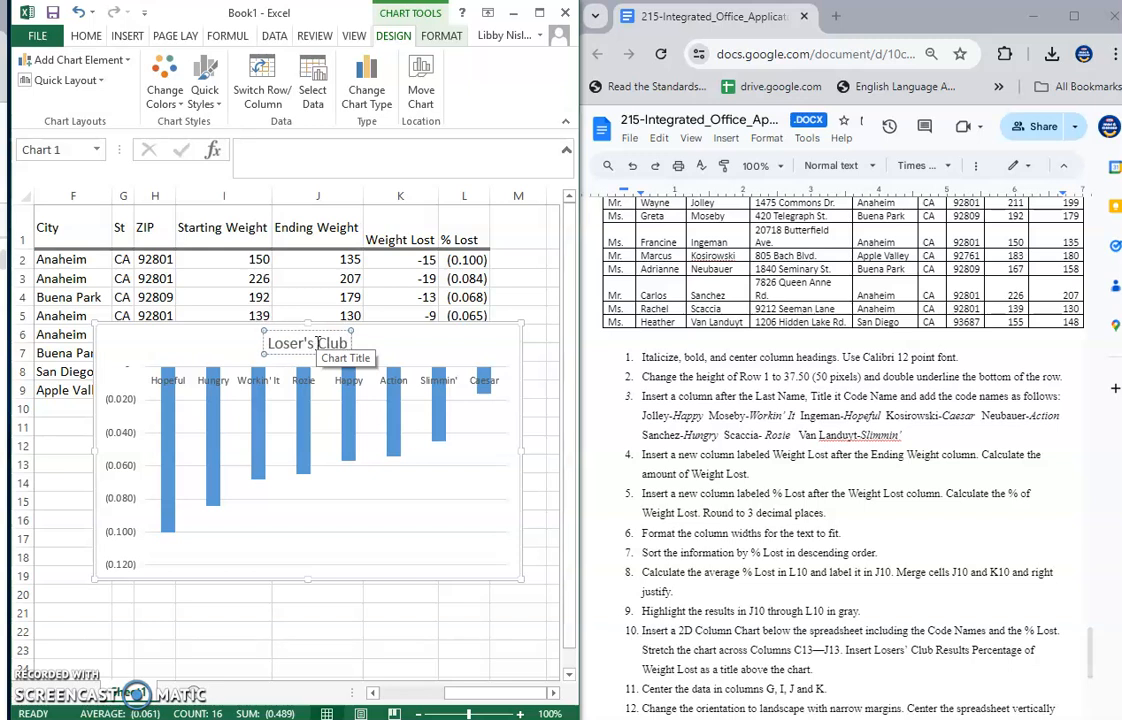
pyautogui.write('Results Percentage of Weight')
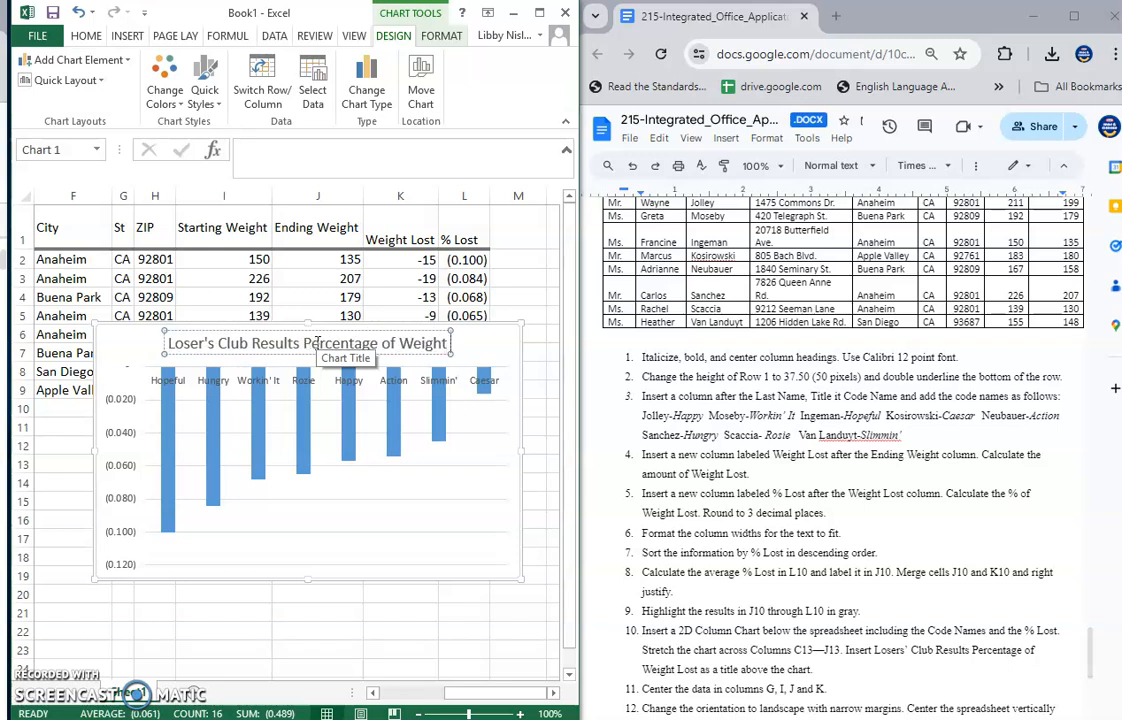
pyautogui.write(' Lost')
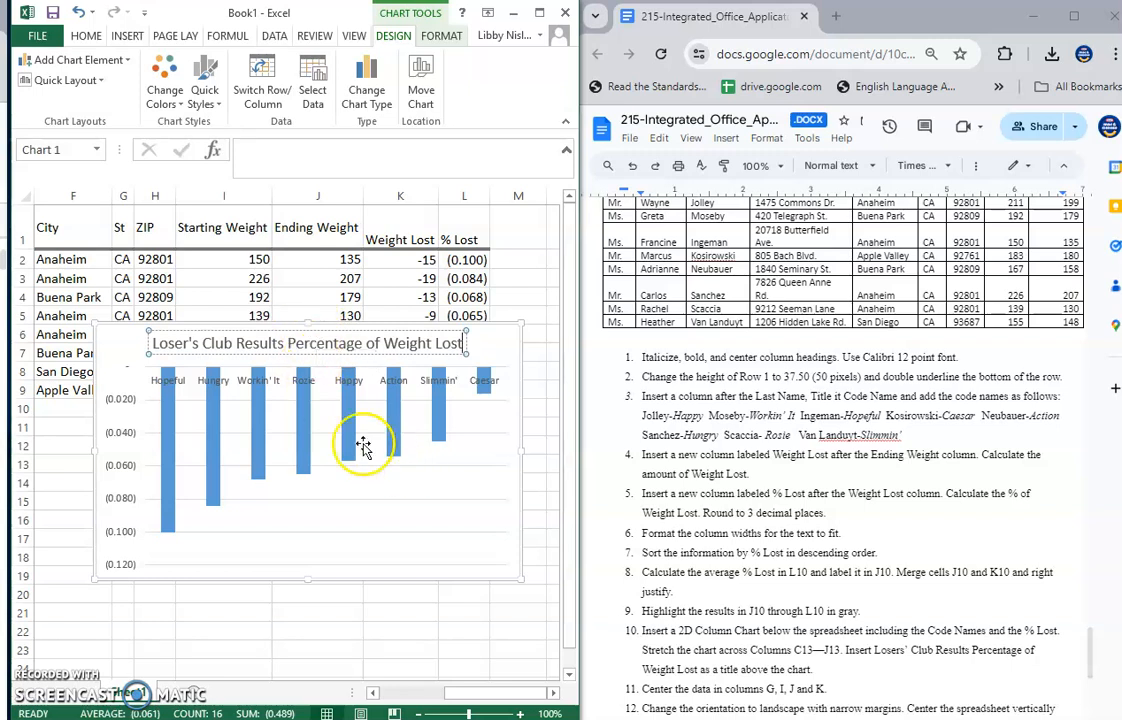
pyautogui.moveTo(265, 330); pyautogui.dragTo(200, 435)
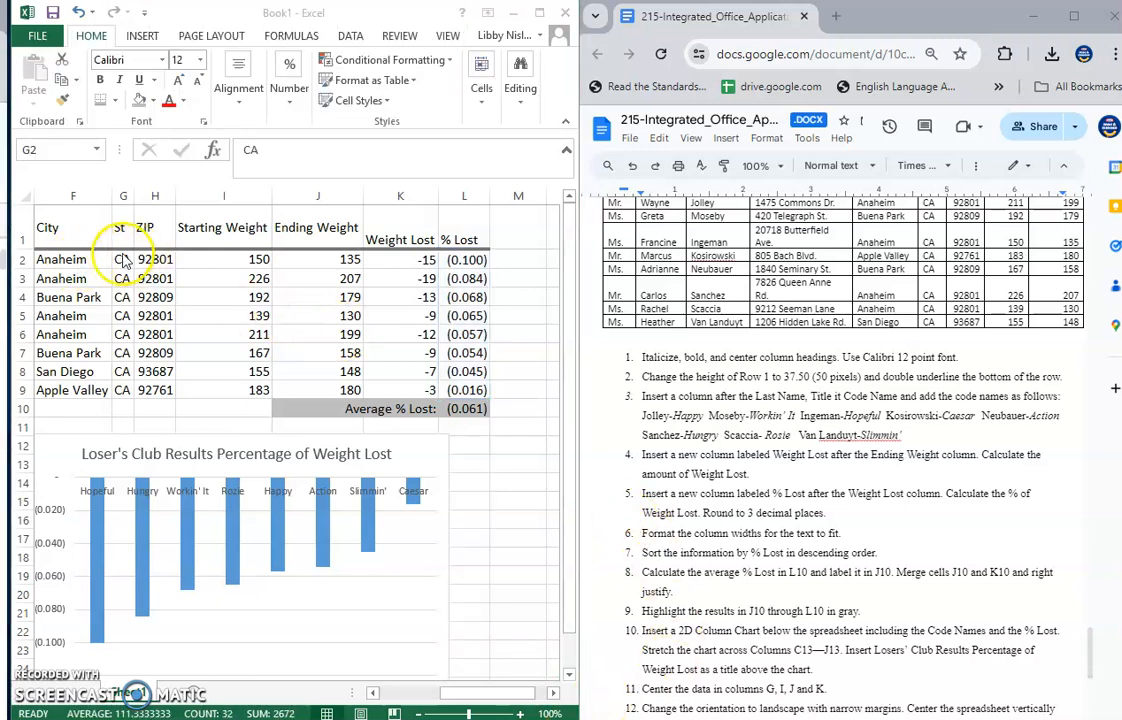
# - Center the data in rows 2 to 9 of columns G, I, J and K horizontally
pyautogui.click(119, 257)
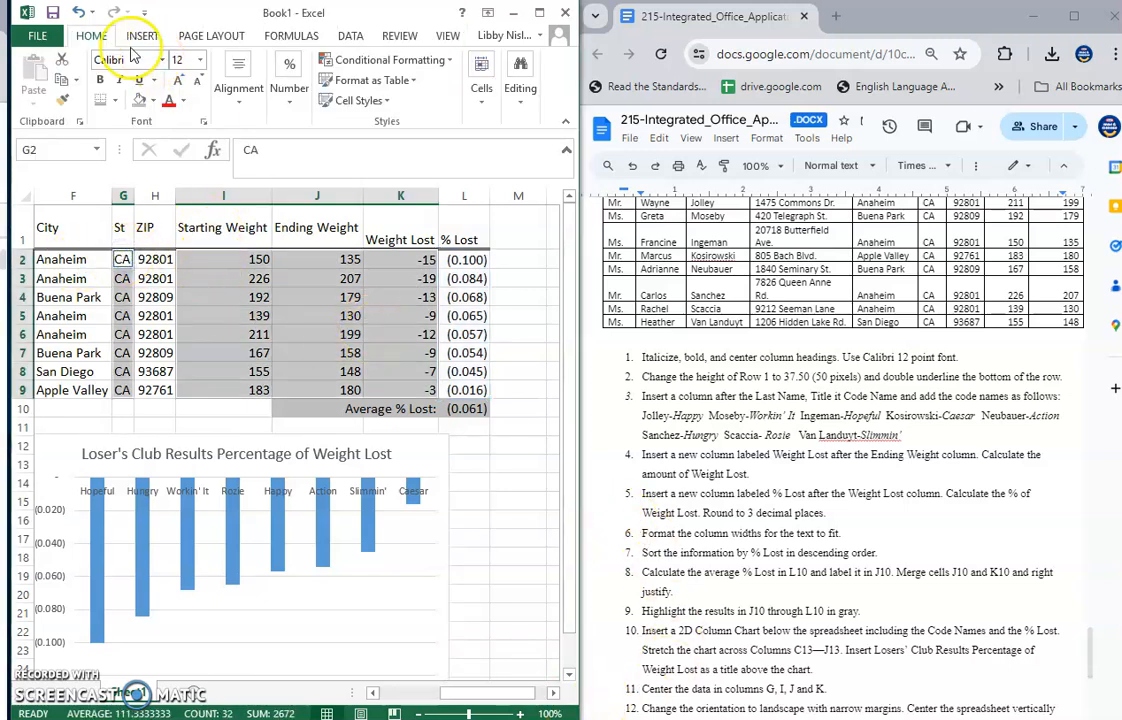
pyautogui.click(234, 98)
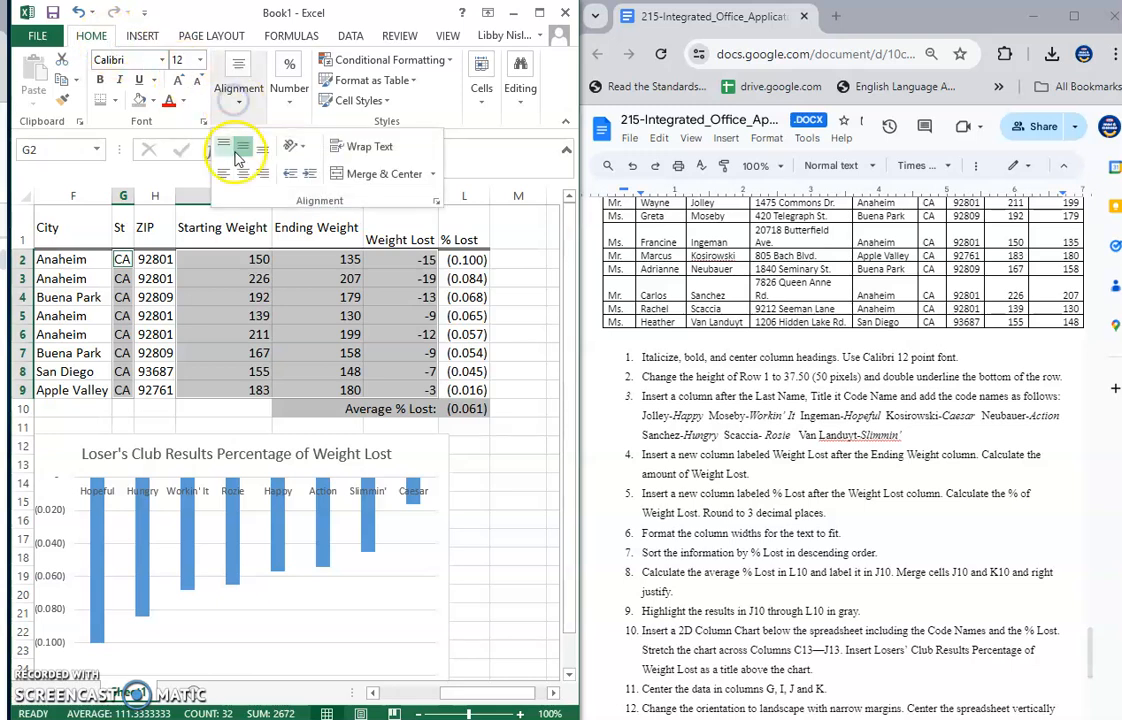
pyautogui.click(245, 175)
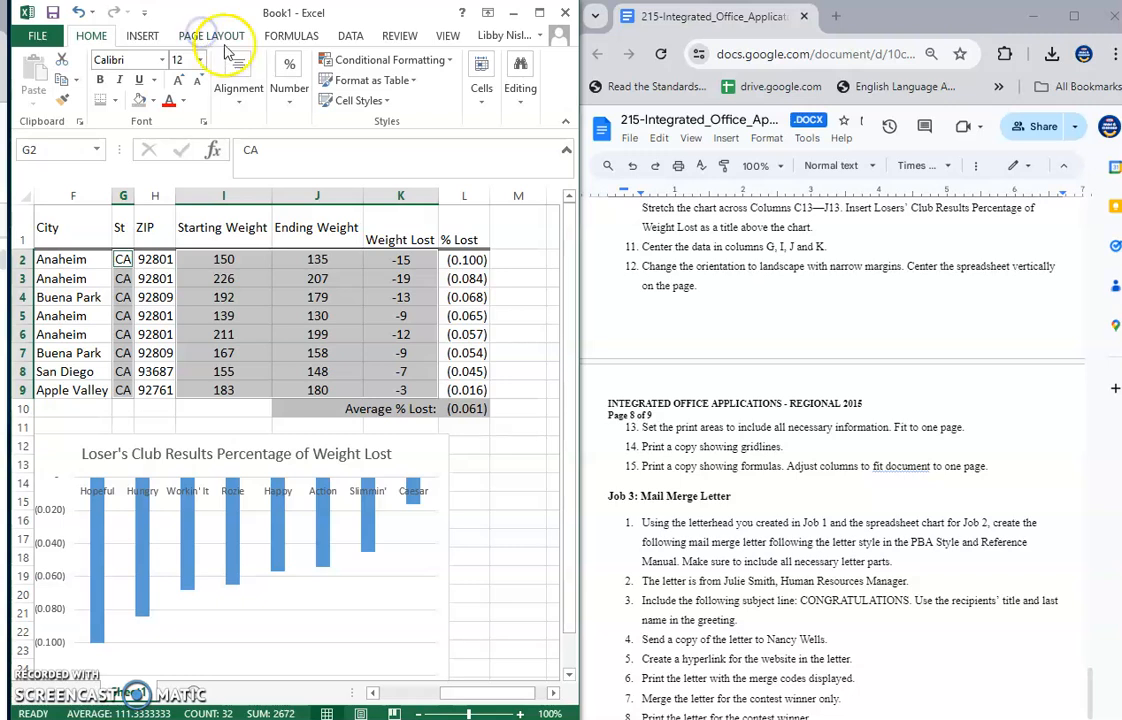
# - Set the sheet's page orientation to landscape and its margins to Narrow
pyautogui.click(209, 36)
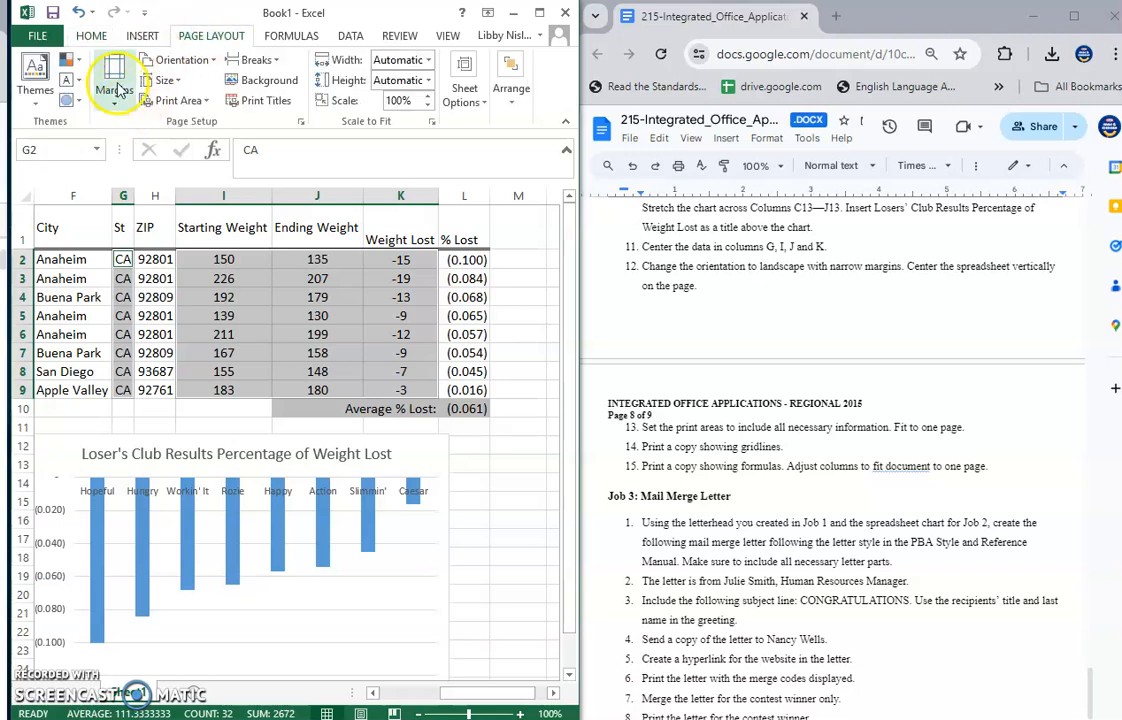
pyautogui.click(168, 60)
pyautogui.click(203, 125)
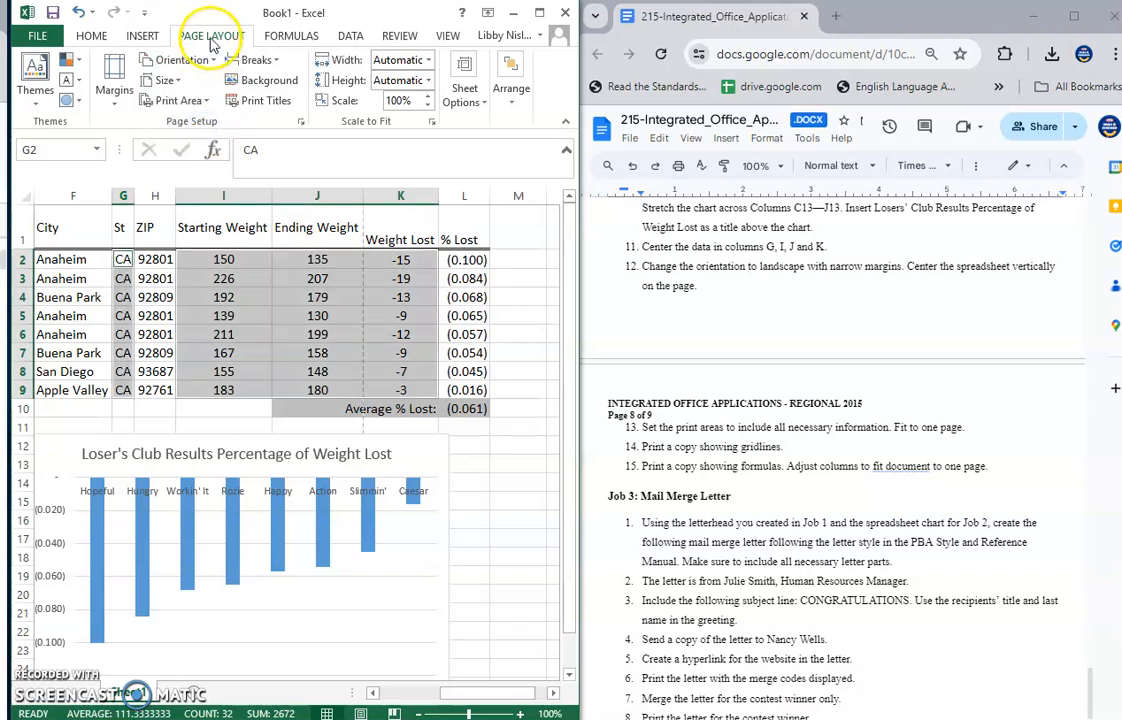
pyautogui.click(318, 452)
pyautogui.click(505, 388)
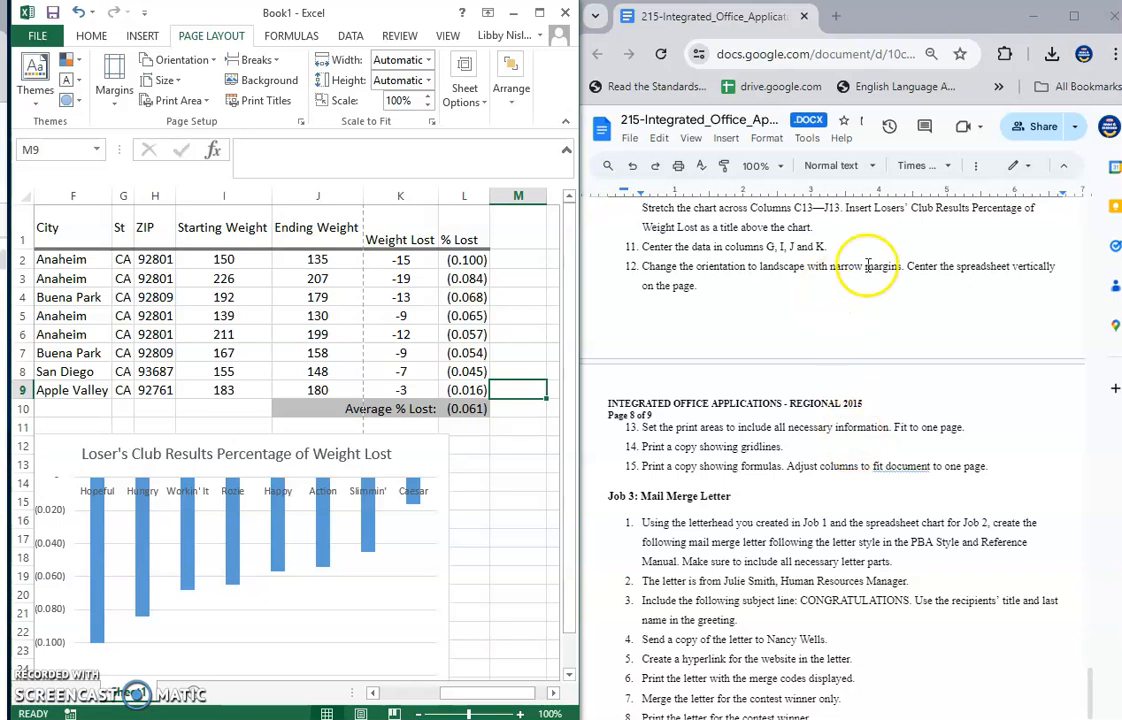
pyautogui.click(113, 82)
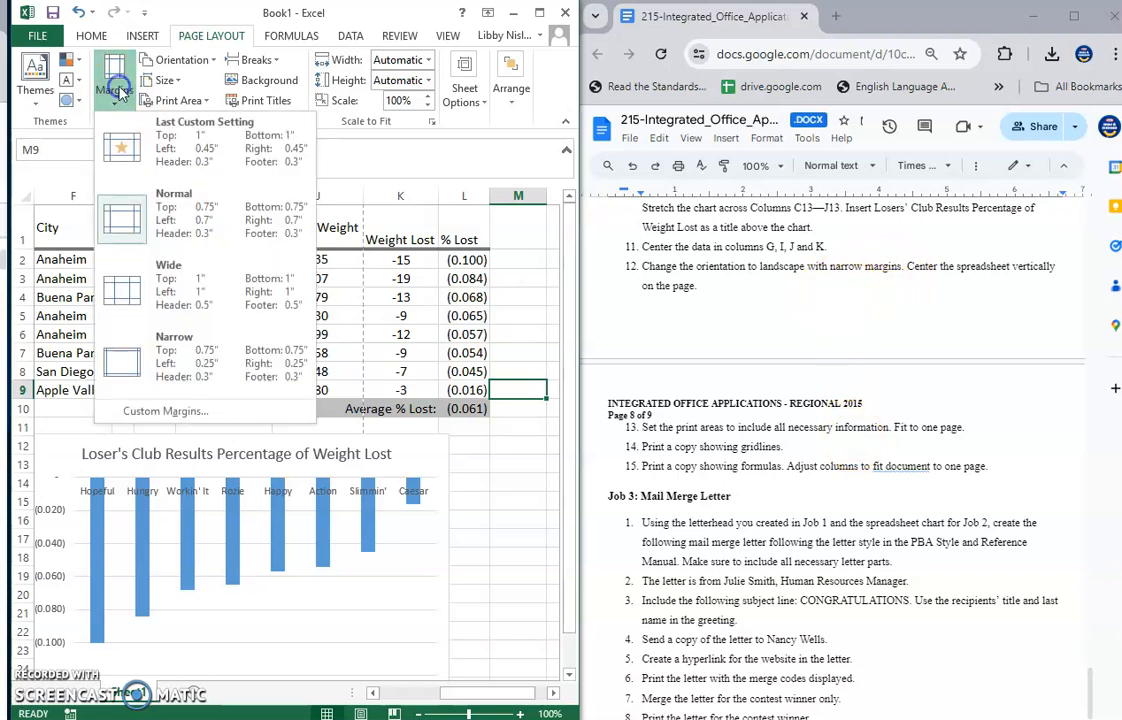
pyautogui.click(215, 362)
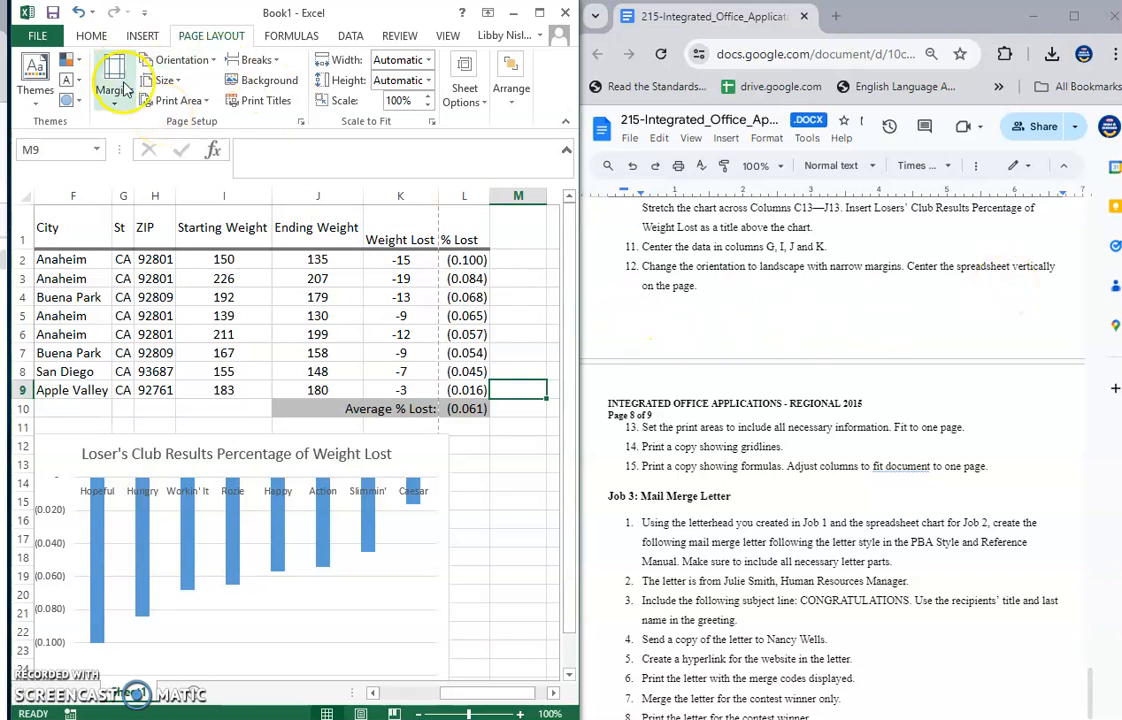
# - Center the spreadsheet horizontally and vertically on the printed page in the page setup
pyautogui.click(37, 36)
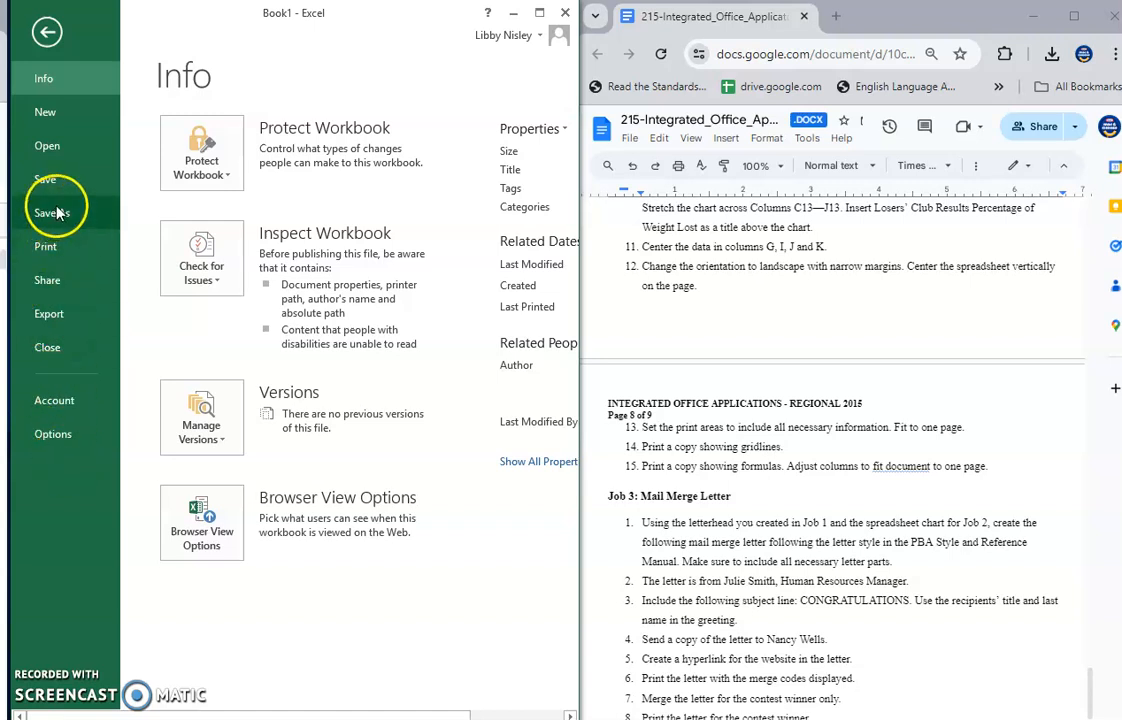
pyautogui.click(55, 248)
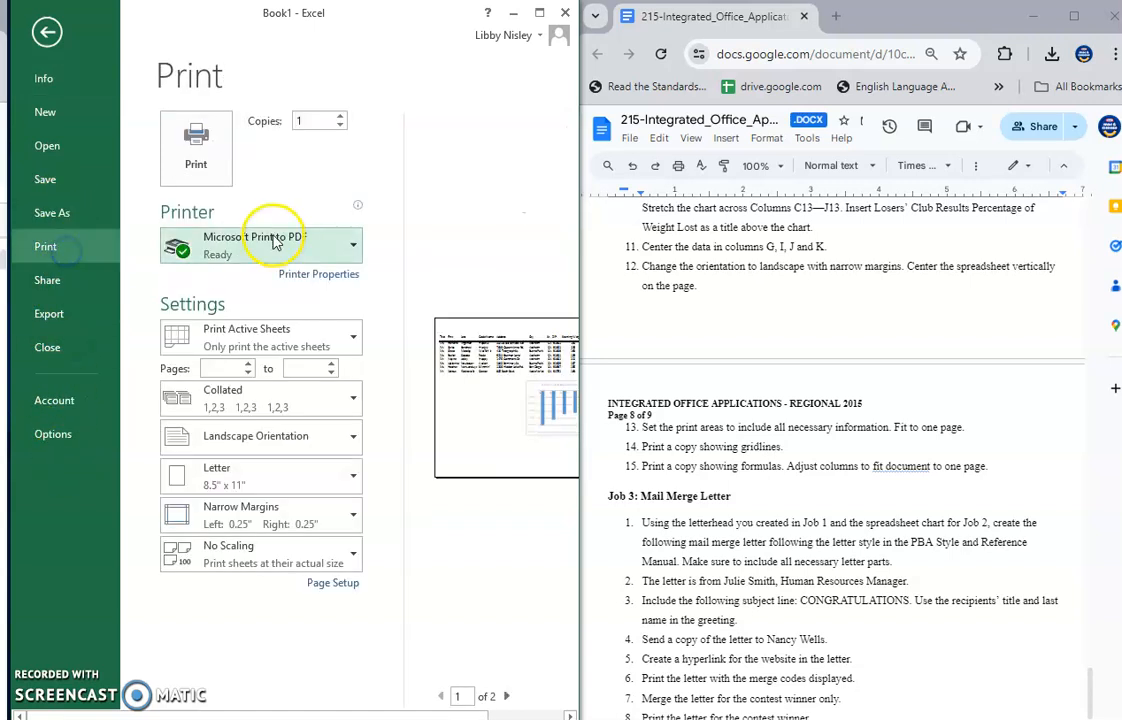
pyautogui.click(336, 583)
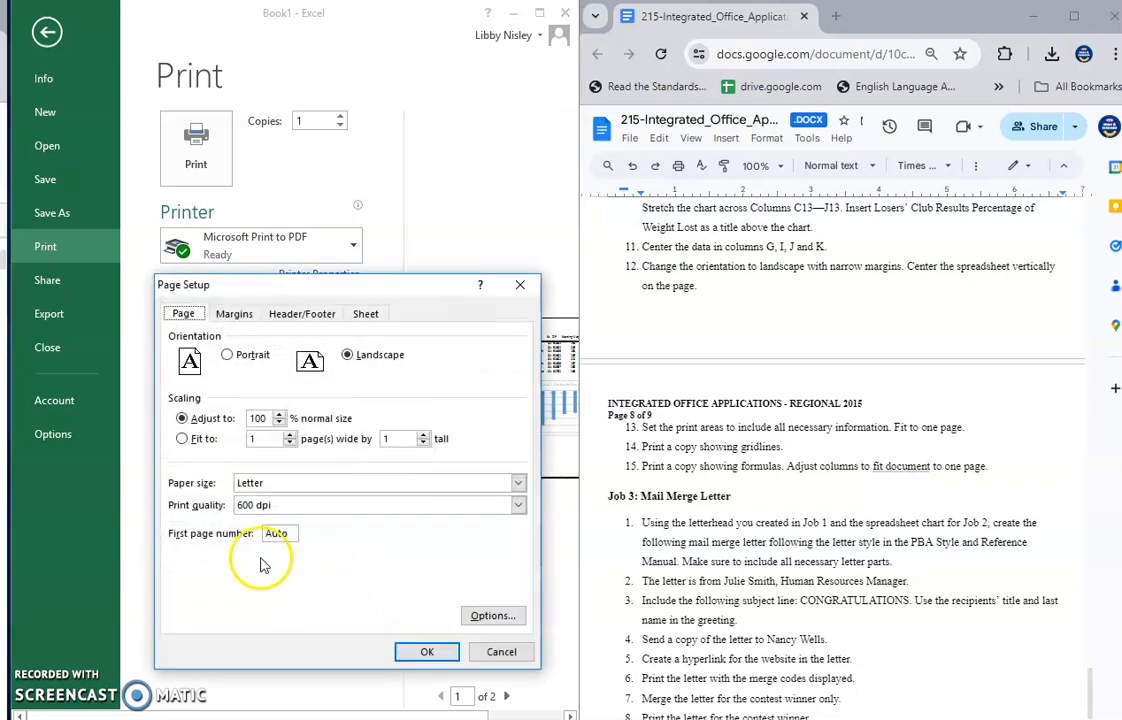
pyautogui.click(234, 315)
pyautogui.click(181, 559)
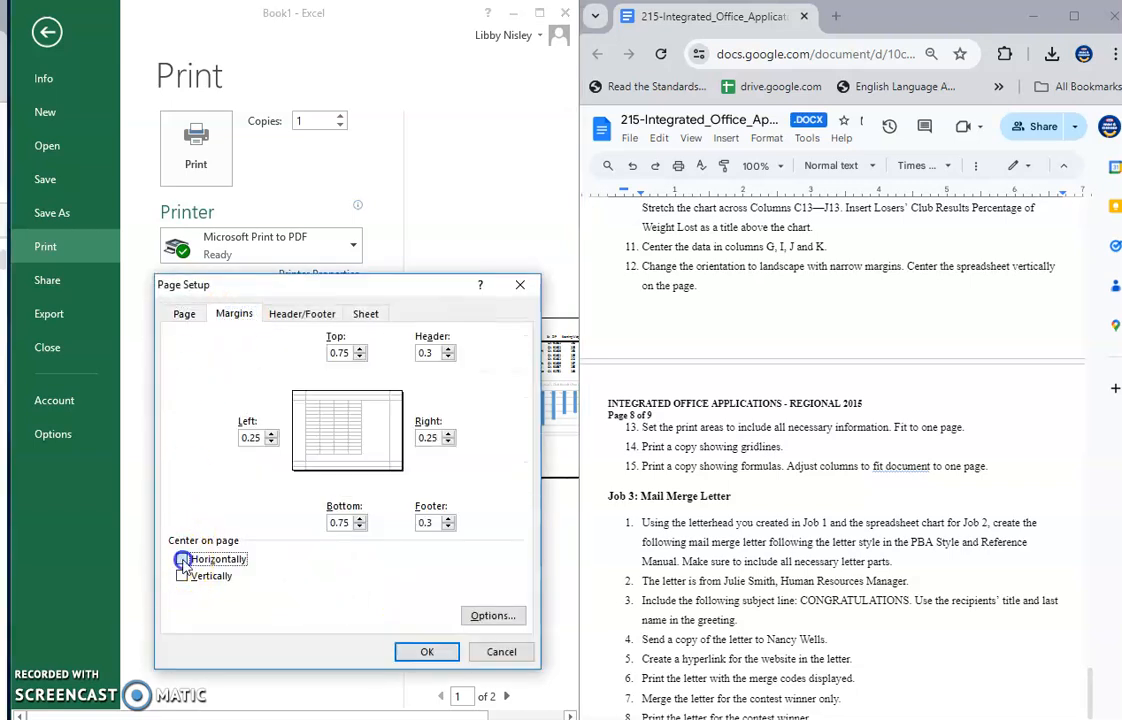
pyautogui.click(181, 576)
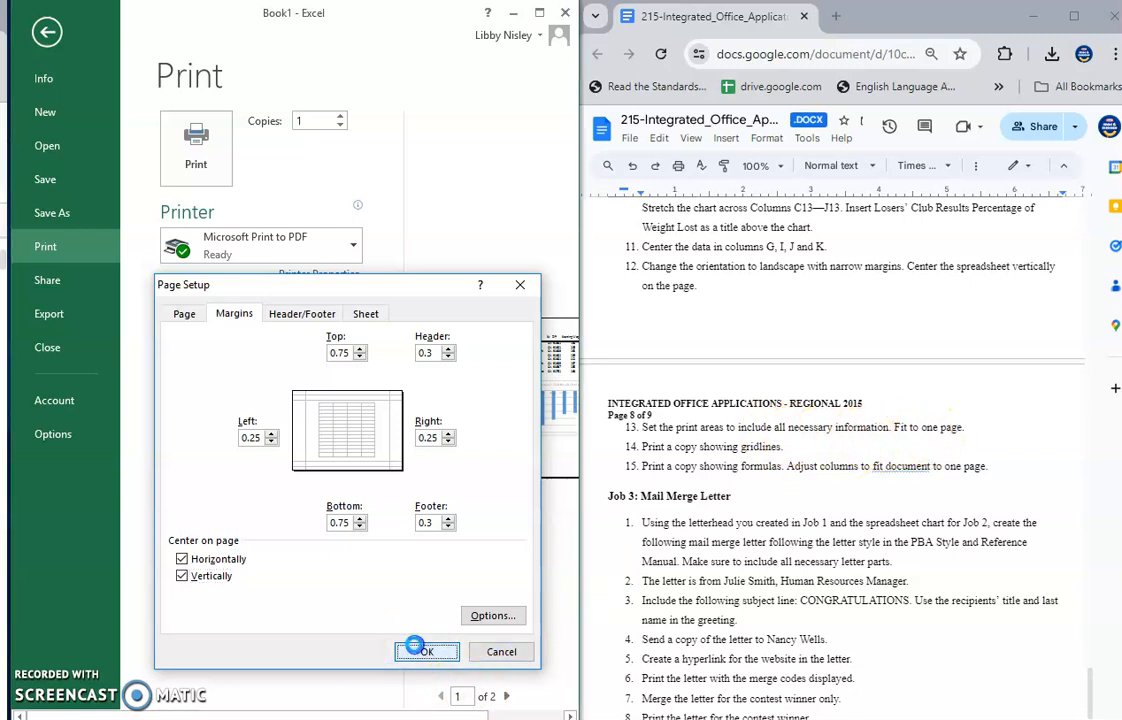
pyautogui.click(422, 651)
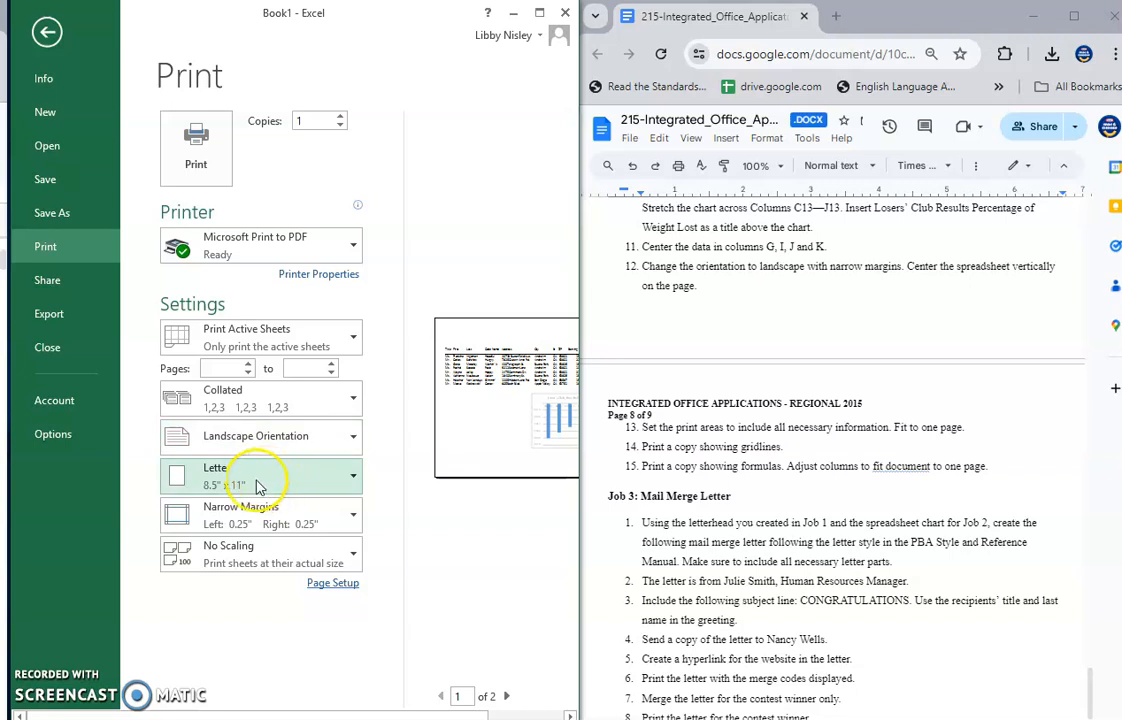
# - Set the print scaling to Fit Sheet on One Page and turn on printed gridlines, then return to the worksheet
pyautogui.click(272, 553)
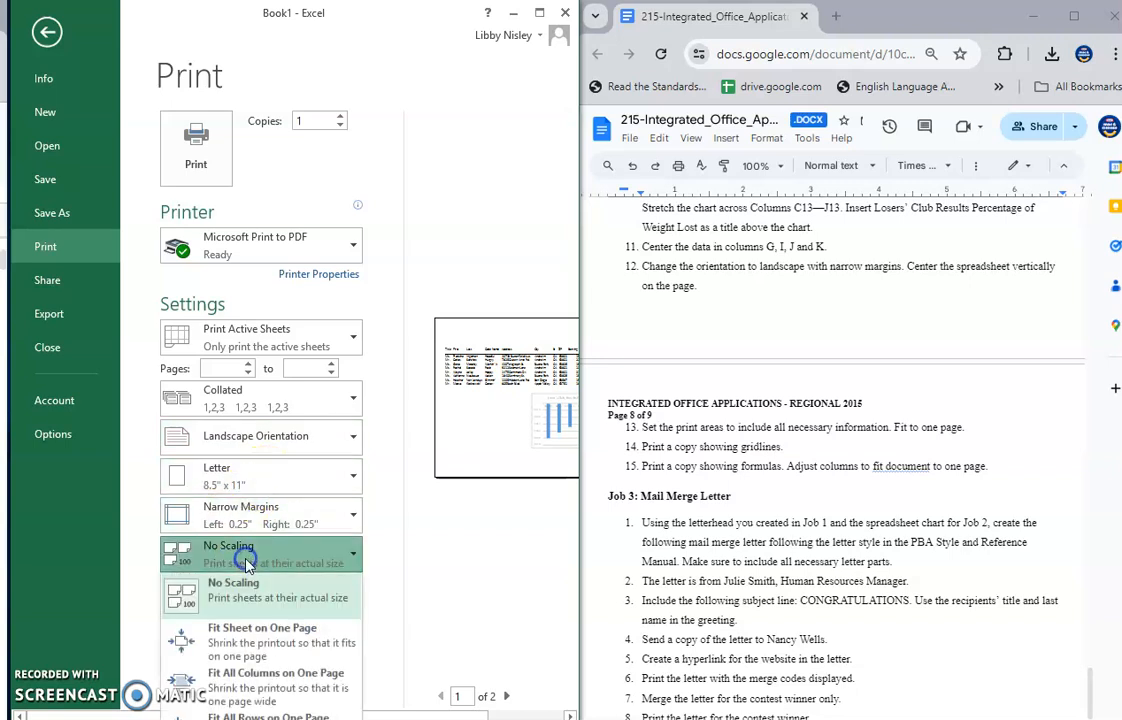
pyautogui.click(262, 645)
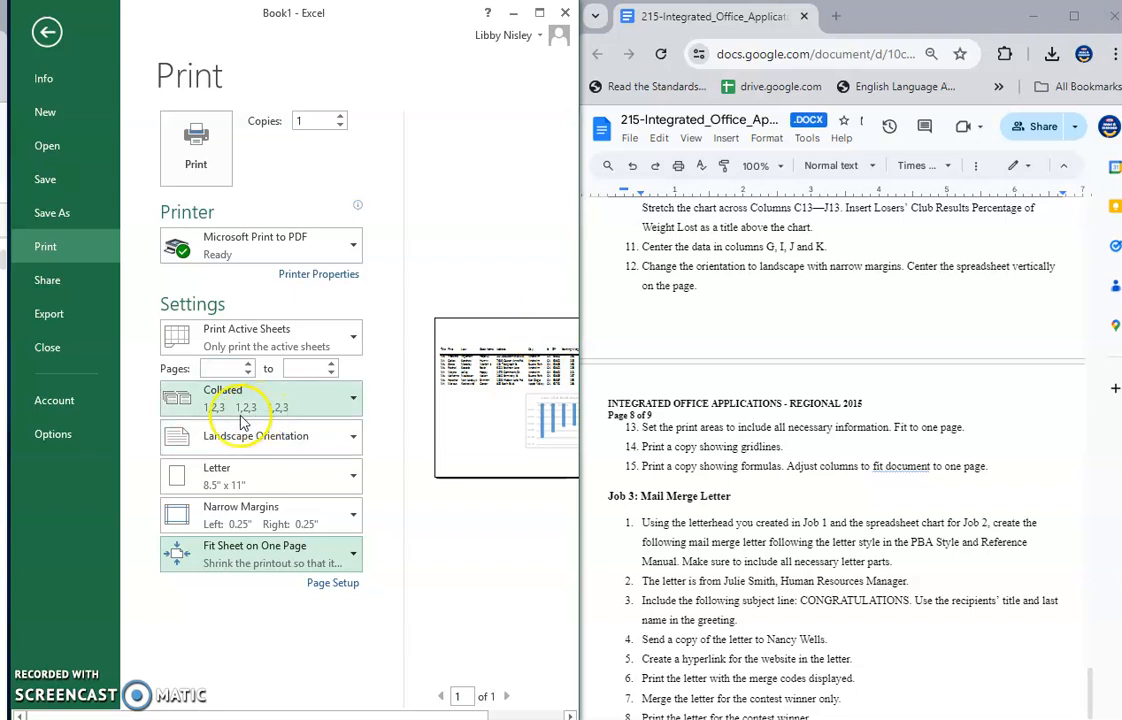
pyautogui.click(320, 582)
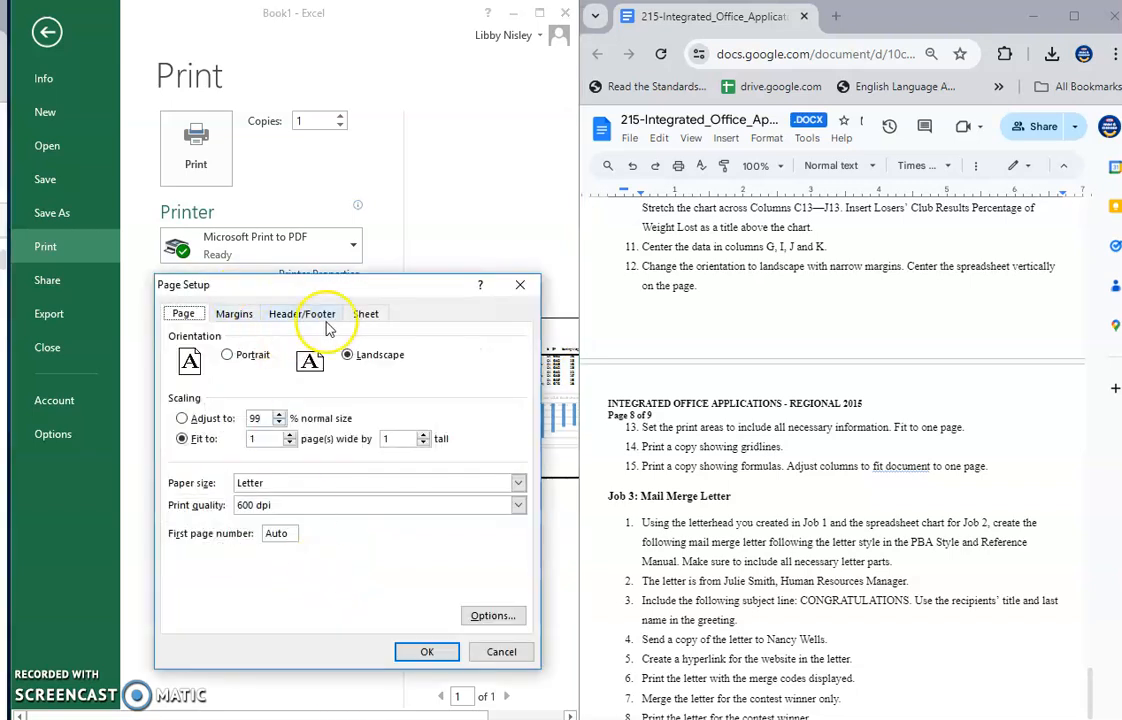
pyautogui.click(368, 314)
pyautogui.click(427, 651)
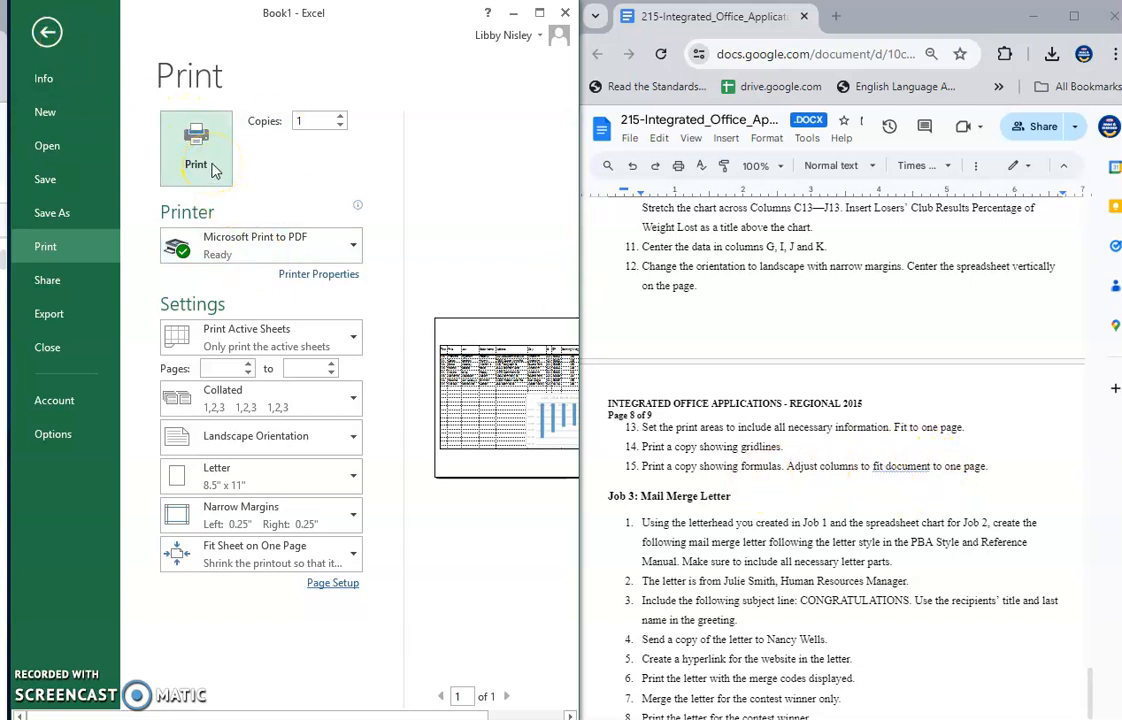
pyautogui.click(46, 32)
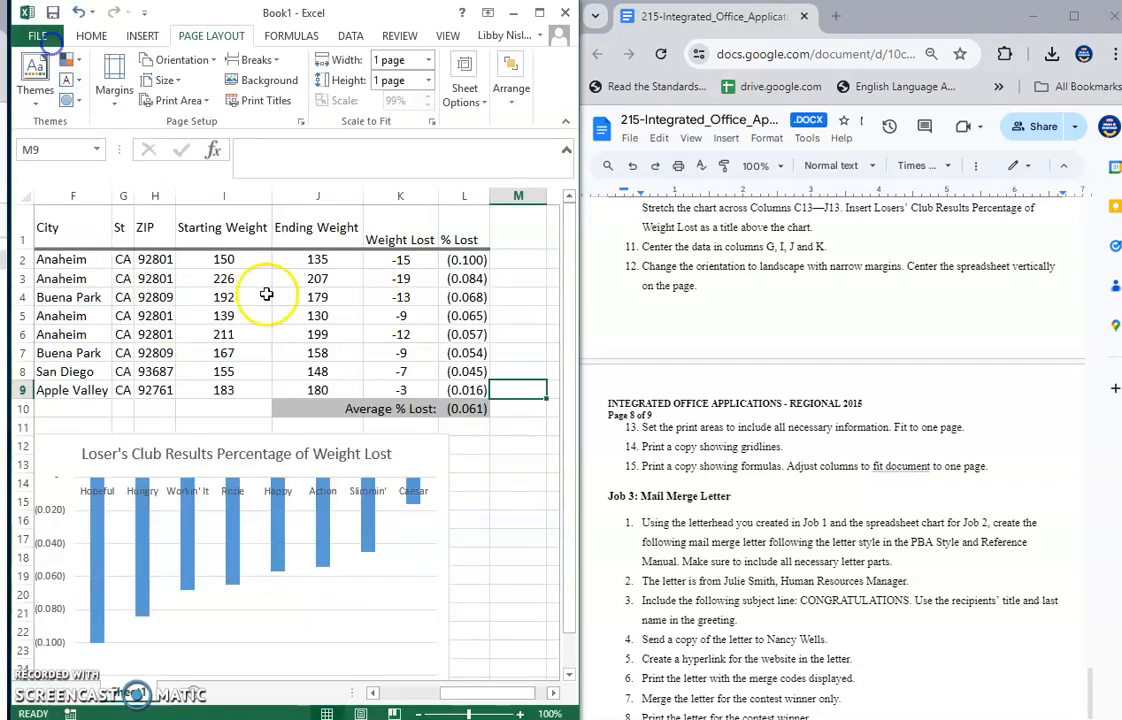
# - Display the worksheet's formulas instead of their results and bring the Weight Lost and % Lost columns into view
pyautogui.click(464, 452)
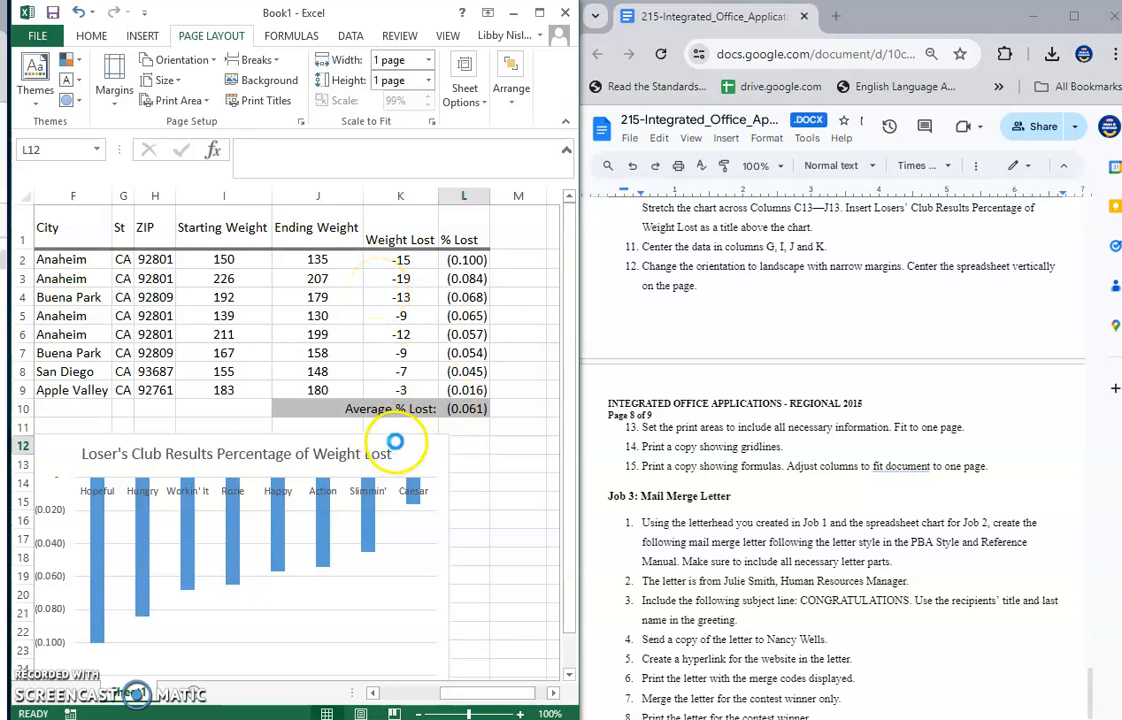
pyautogui.hotkey('ctrl', '`')
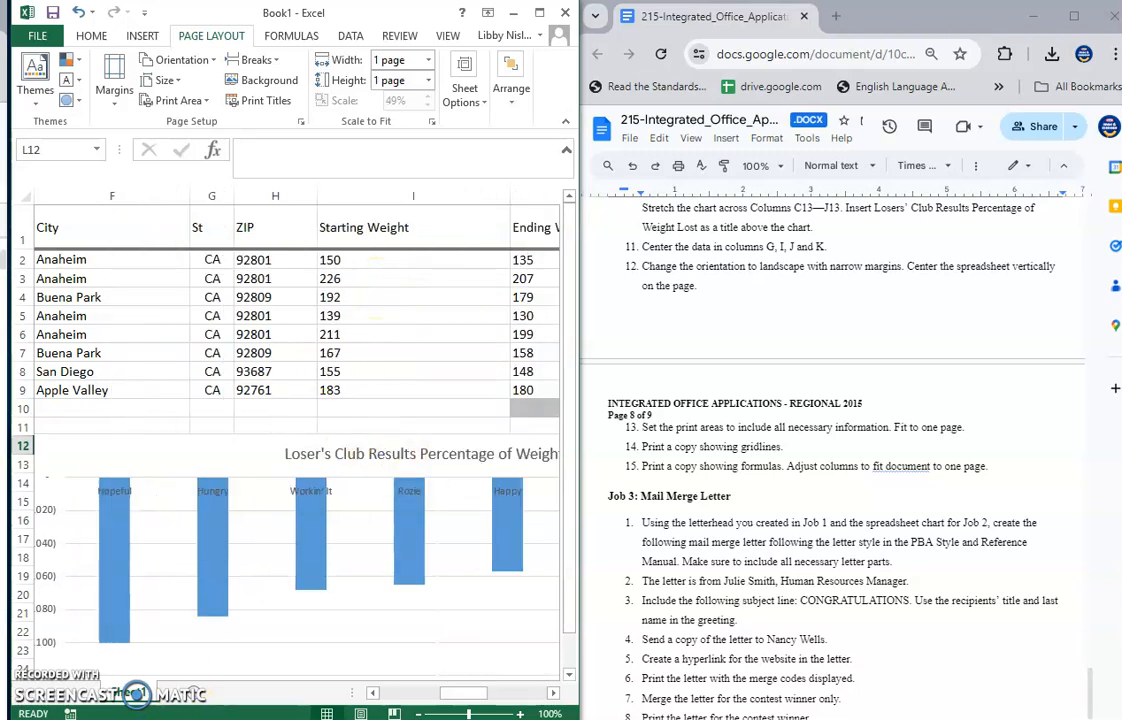
pyautogui.moveTo(468, 694); pyautogui.dragTo(503, 700)
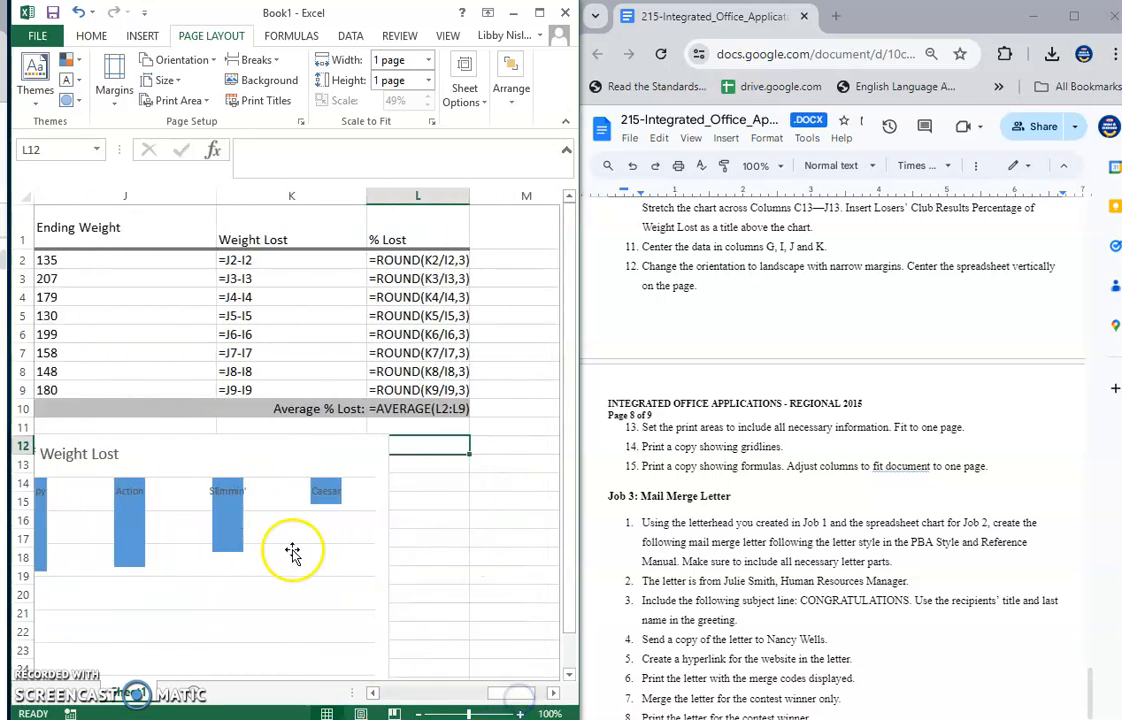
# - Check the one-page landscape print preview of the sheet with formulas displayed, then return to the worksheet
pyautogui.click(40, 35)
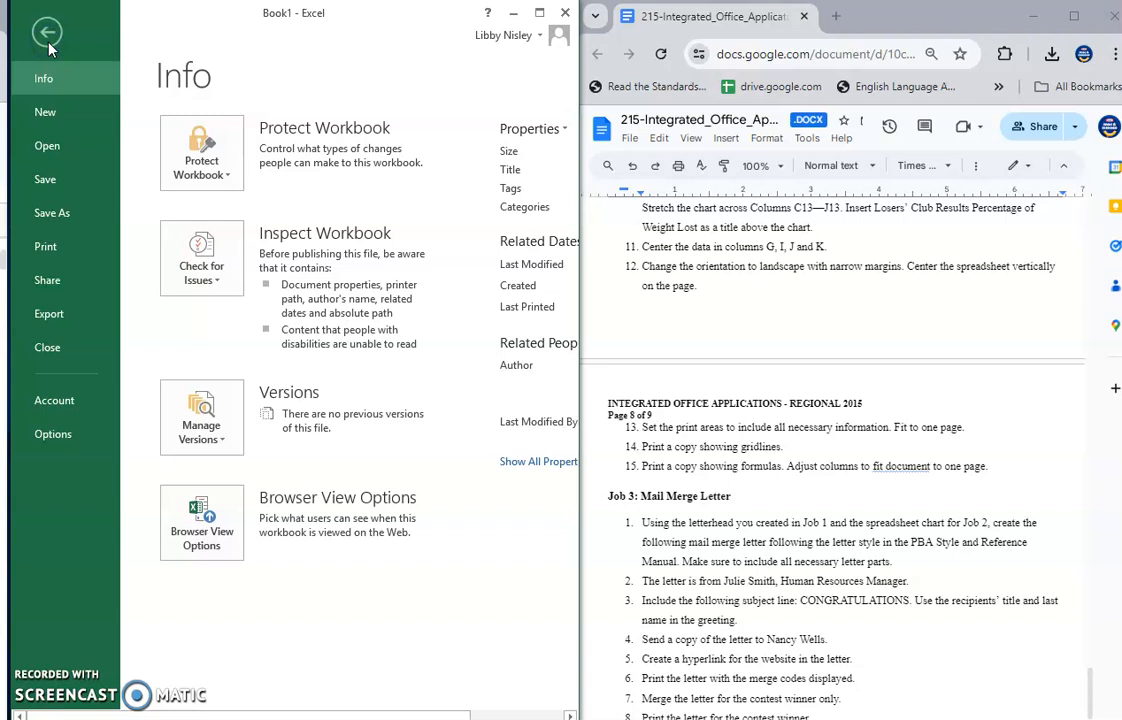
pyautogui.click(67, 252)
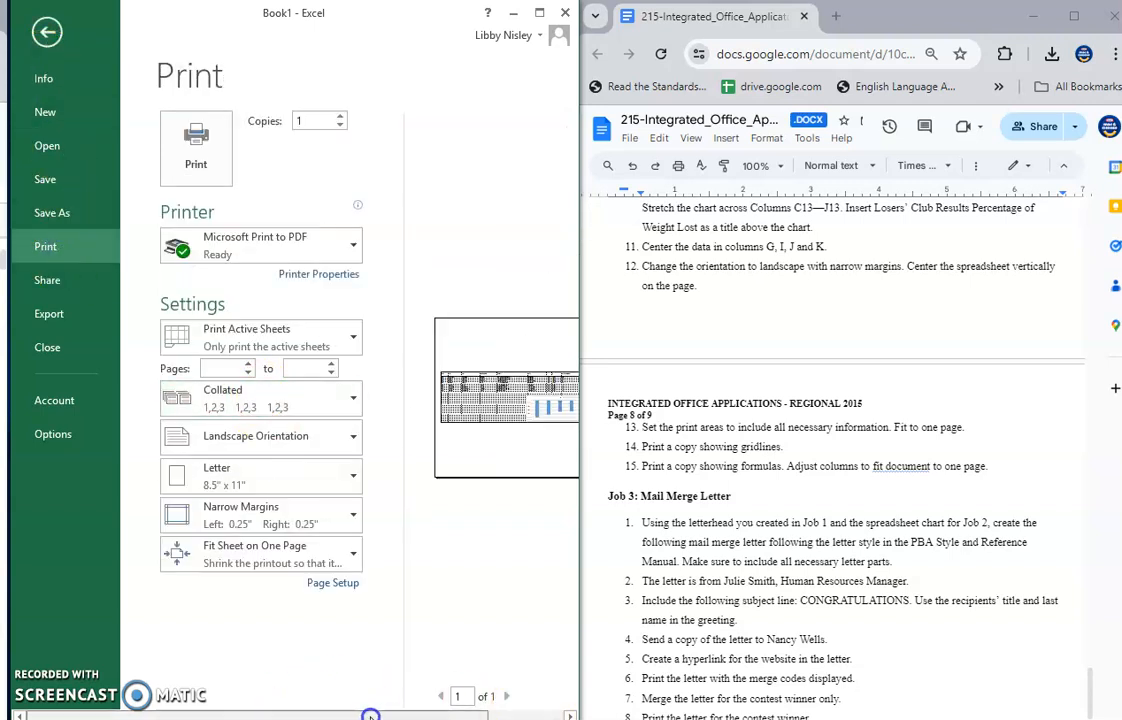
pyautogui.moveTo(370, 717); pyautogui.dragTo(460, 717)
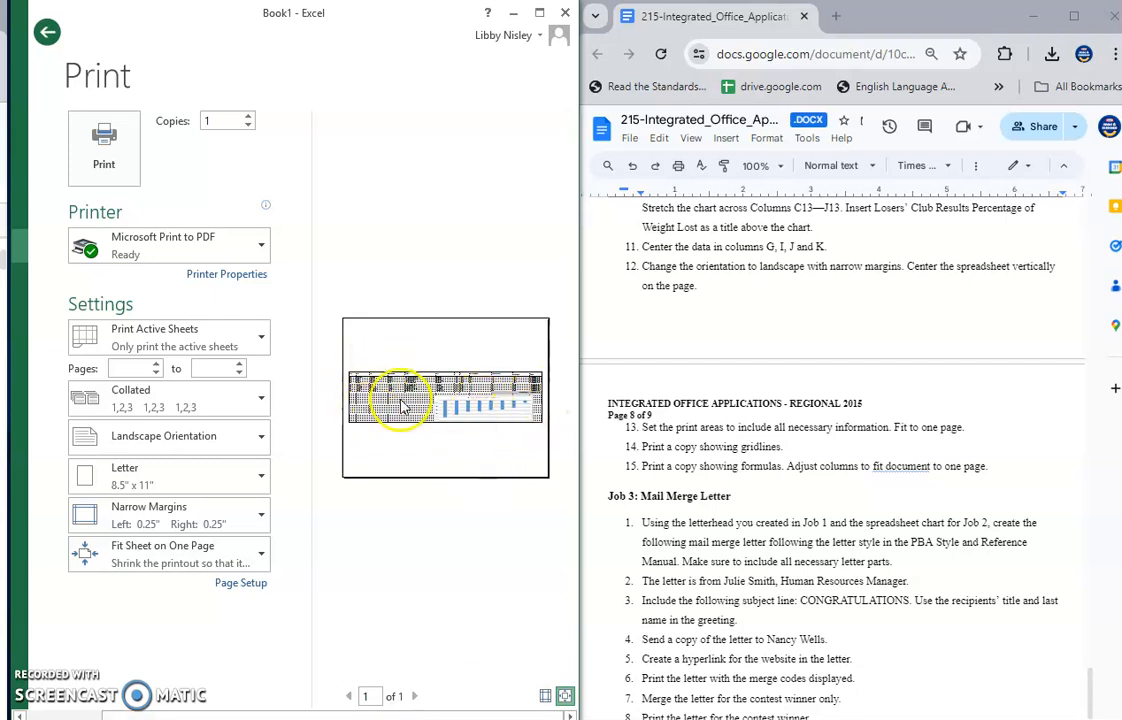
pyautogui.click(47, 32)
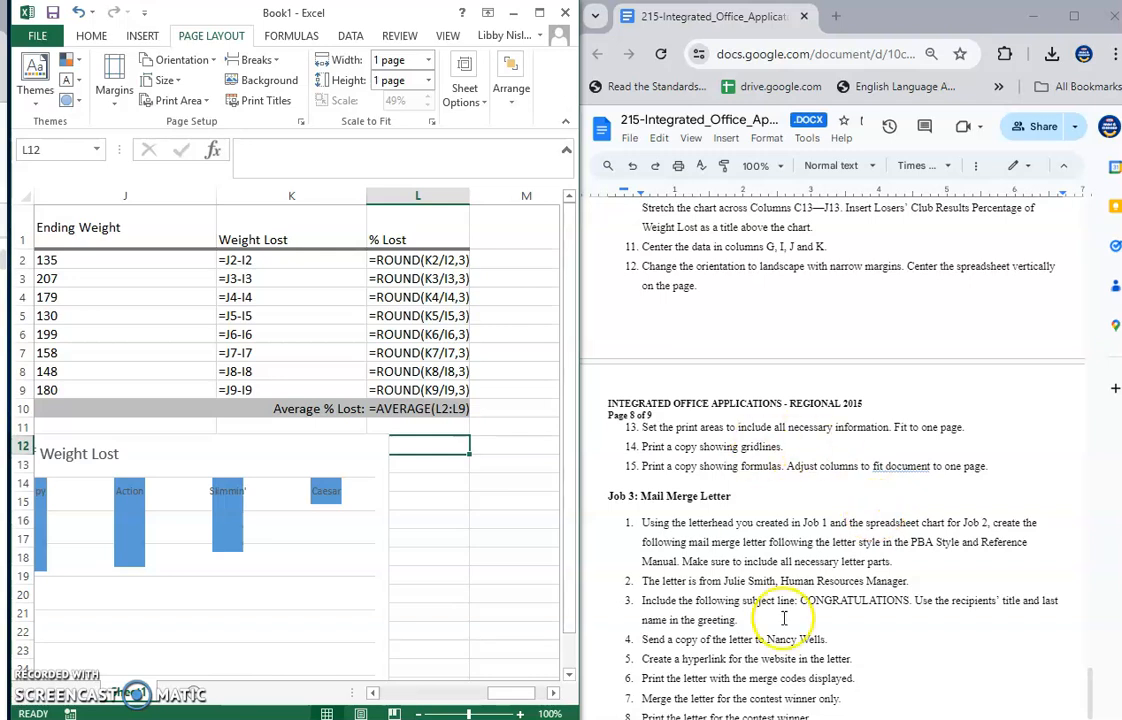
pyautogui.scroll(-1, 483, 526)
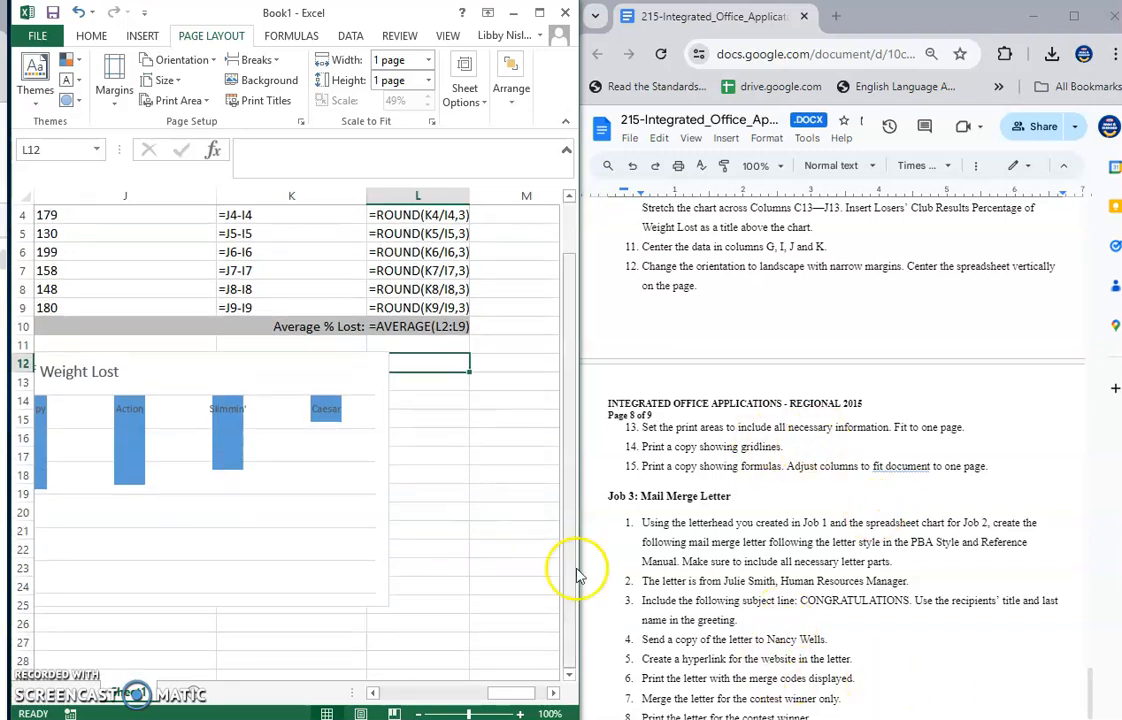
pyautogui.scroll(1, 488, 587)
pyautogui.click(447, 558)
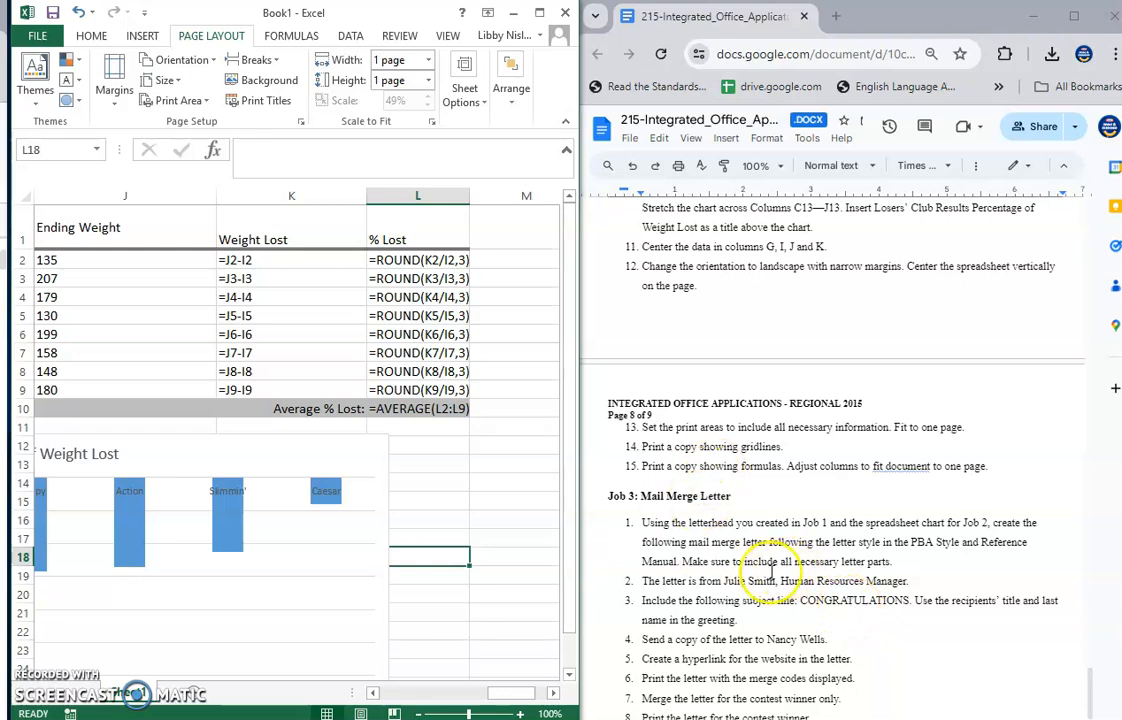
# - Switch to the Google Docs instructions and review the Job 1: Letterhead requirements on page 6
pyautogui.click(770, 575)
pyautogui.scroll(15, 790, 575)
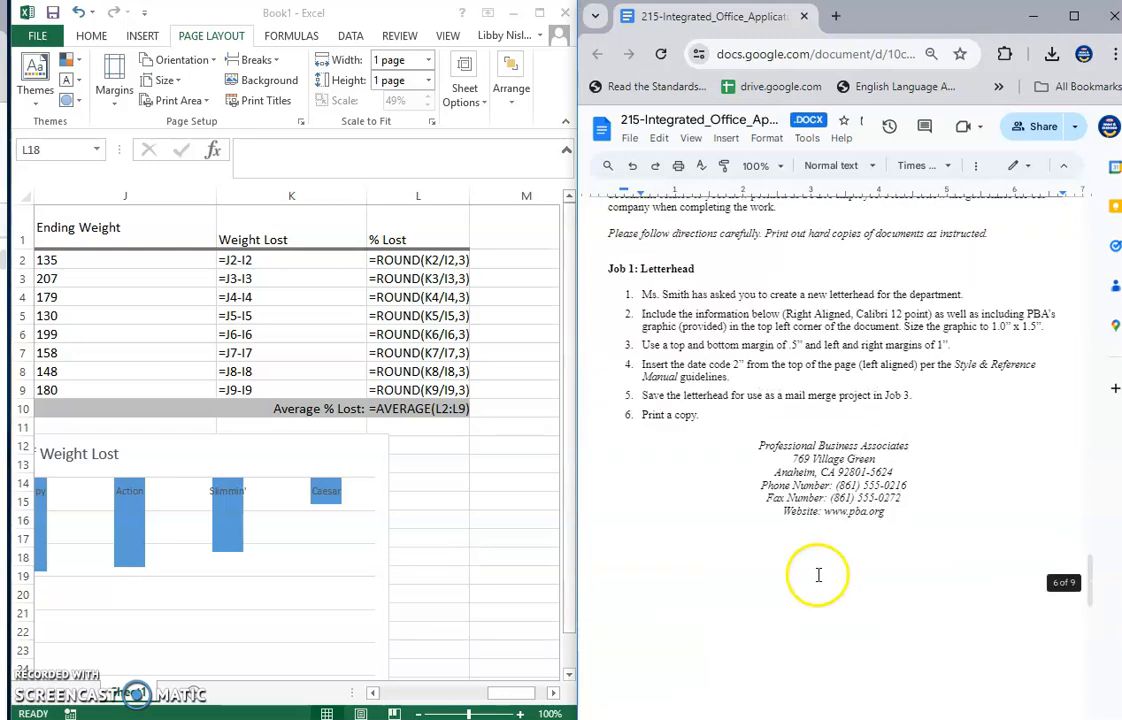
pyautogui.scroll(4, 818, 575)
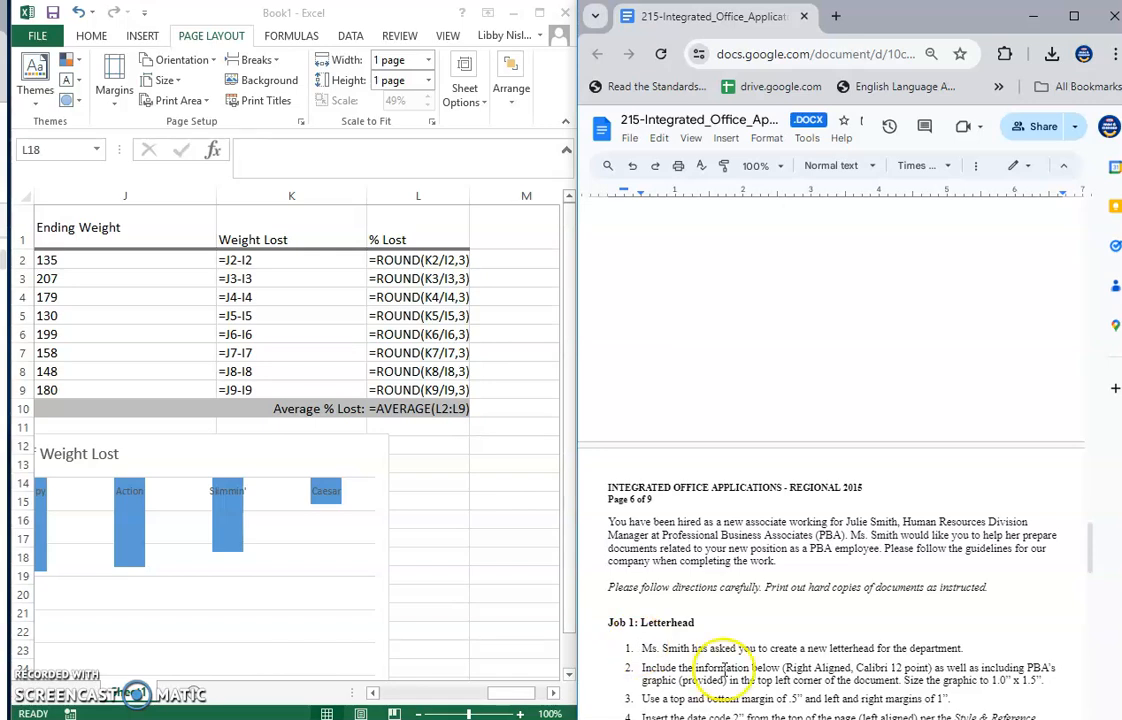
pyautogui.scroll(-5, 795, 685)
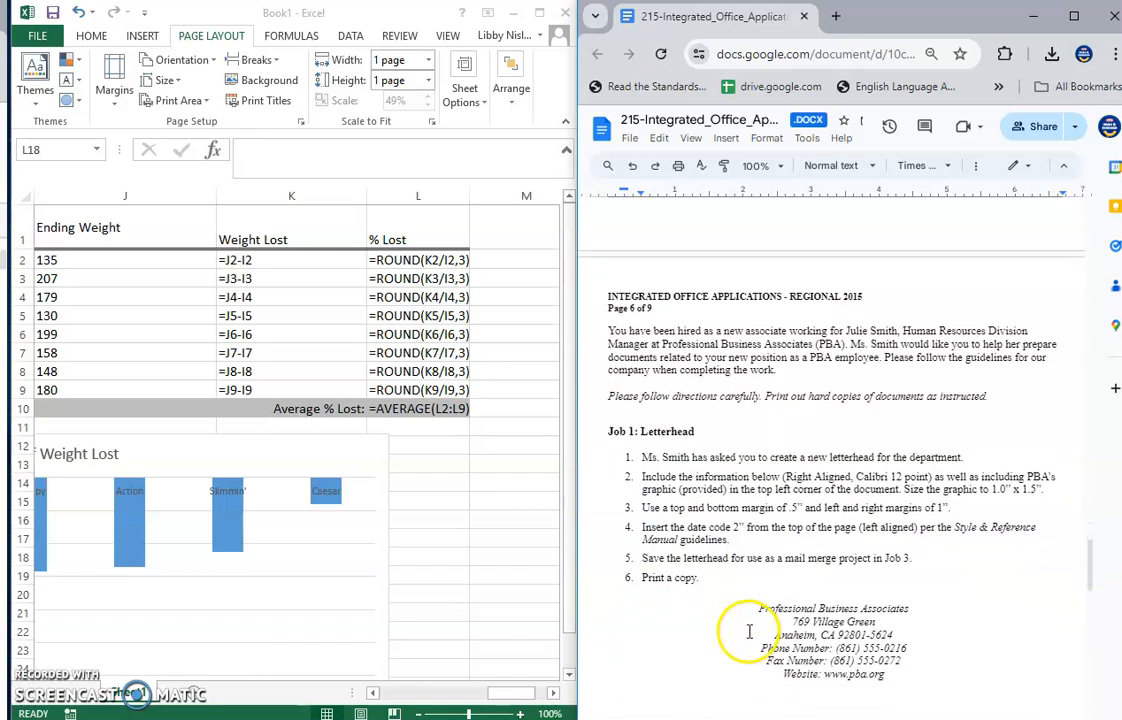